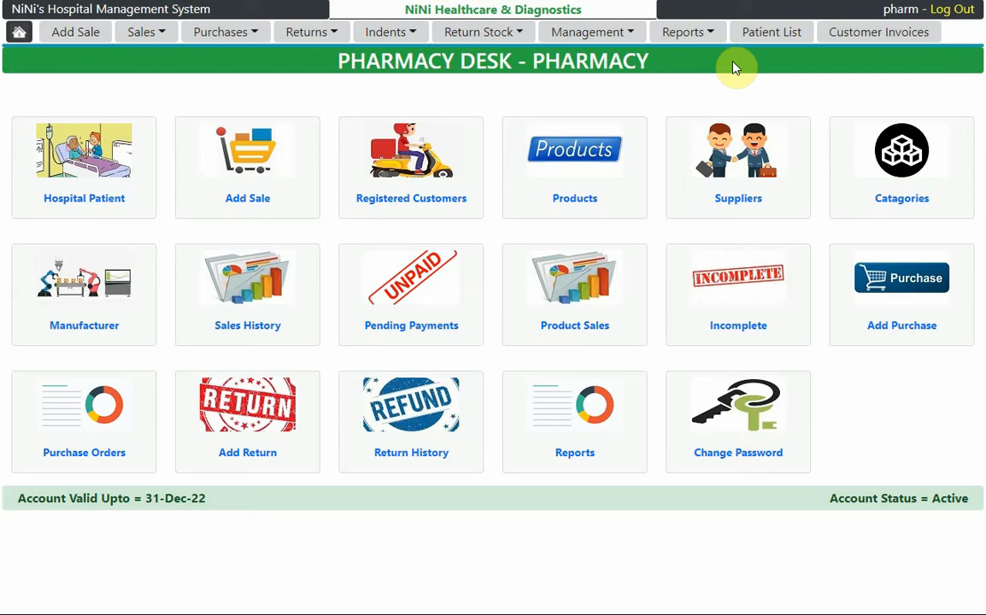
# - Open the Near To Expire report and look through the items with their expiry dates and alert periods
pyautogui.click(690, 35)
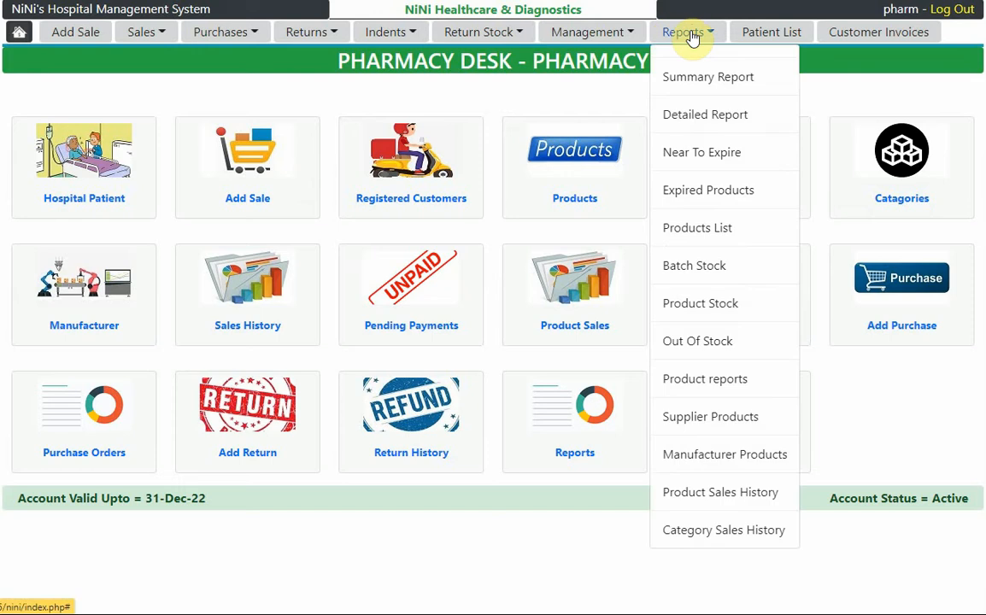
pyautogui.click(709, 158)
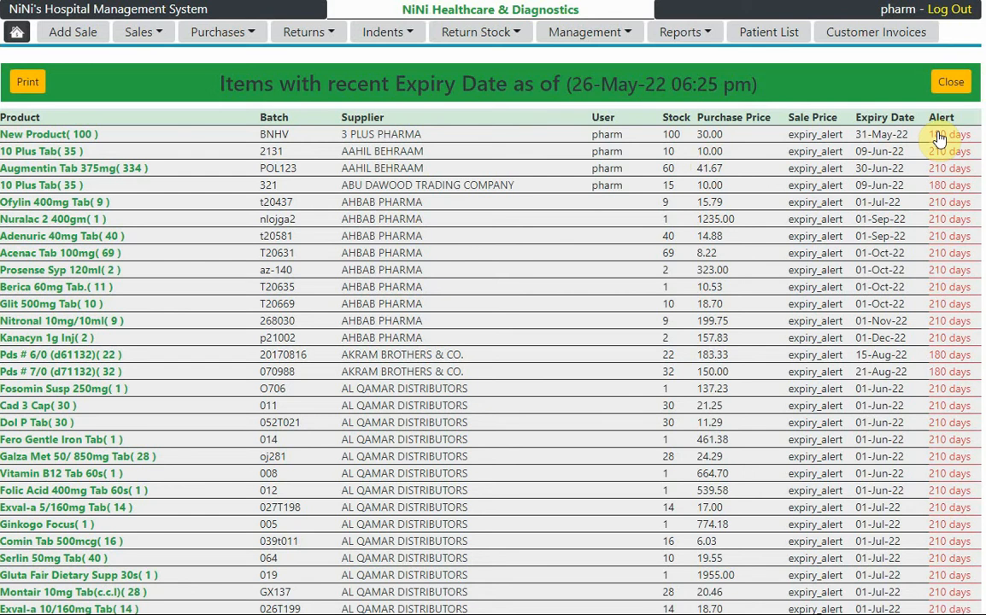
pyautogui.scroll(-5, 929, 213)
pyautogui.scroll(5, 926, 226)
# - Open the Expired Products report and follow the product link for Arceva Ds 30/180 Susp 30ml
pyautogui.click(680, 34)
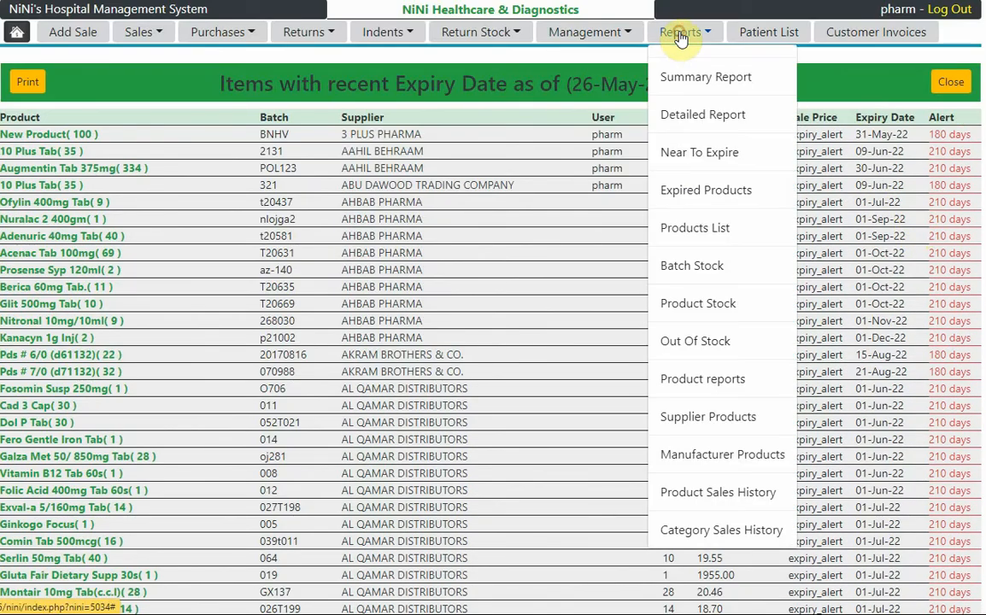
pyautogui.click(710, 199)
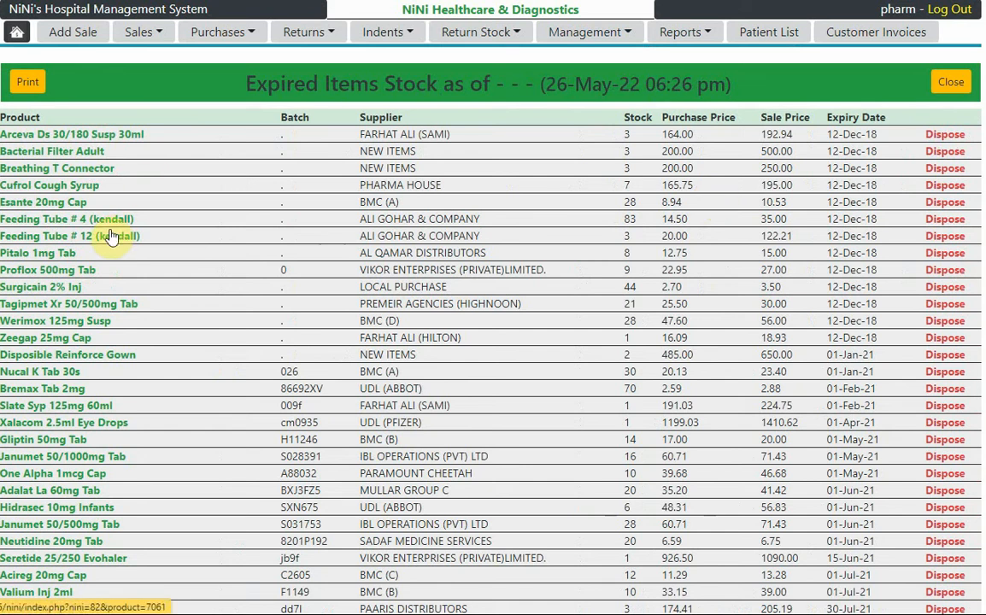
pyautogui.click(66, 135)
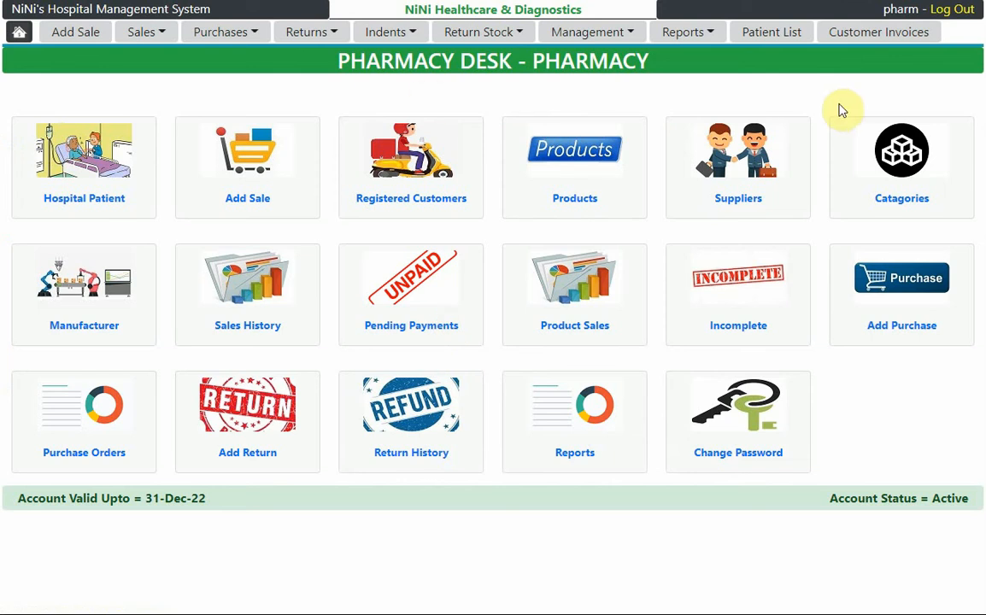
# - Show the products starting with F in the Products List report and open the Faast 20mg Cap record
pyautogui.click(700, 31)
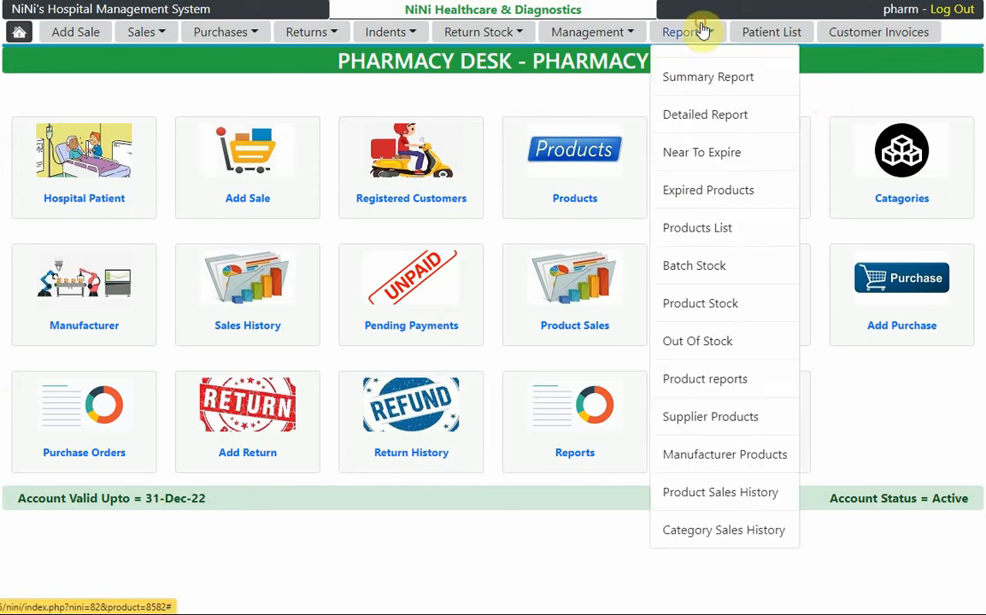
pyautogui.click(709, 233)
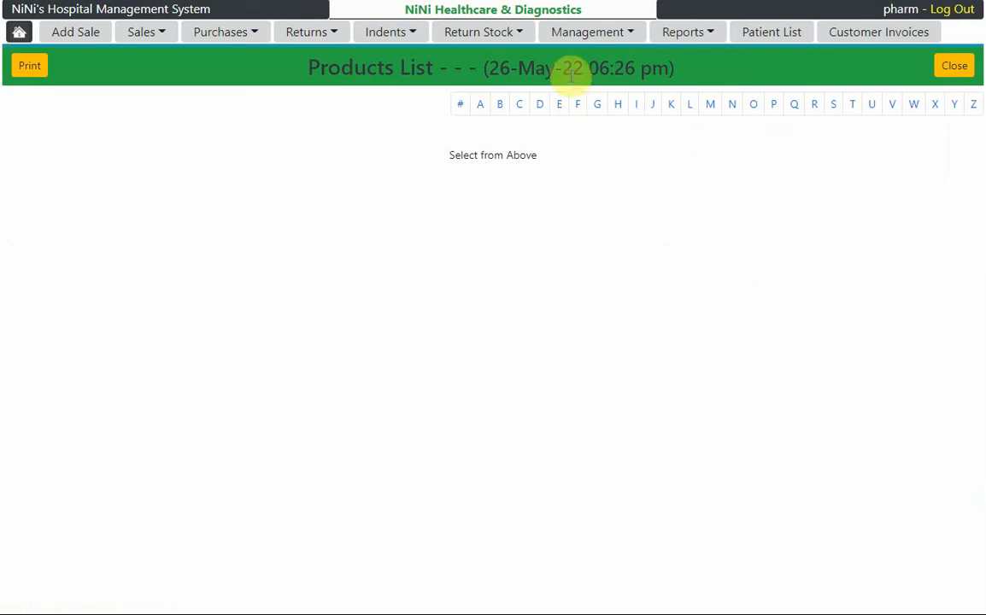
pyautogui.click(575, 104)
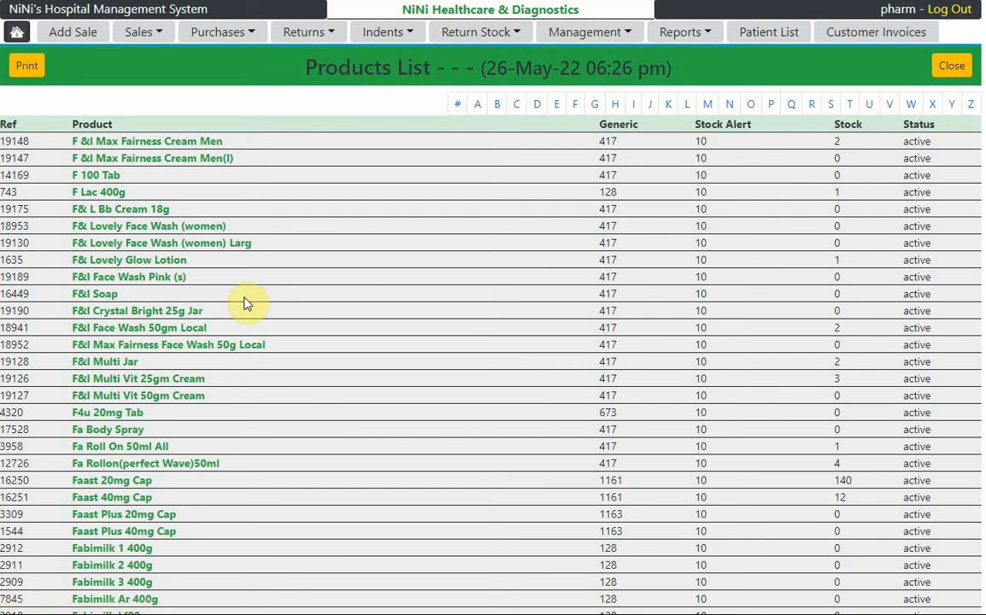
pyautogui.doubleClick(844, 481)
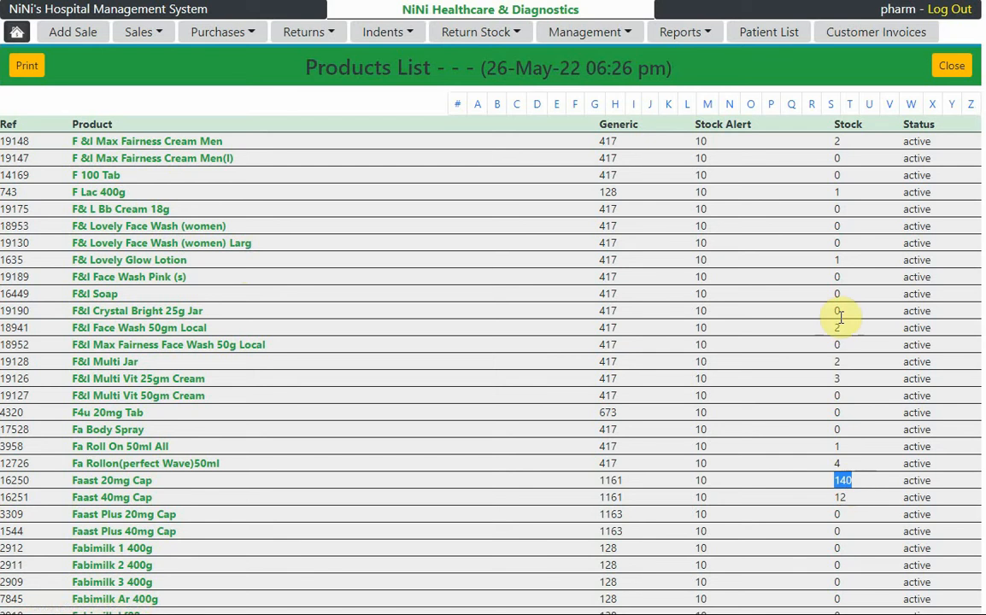
pyautogui.doubleClick(838, 243)
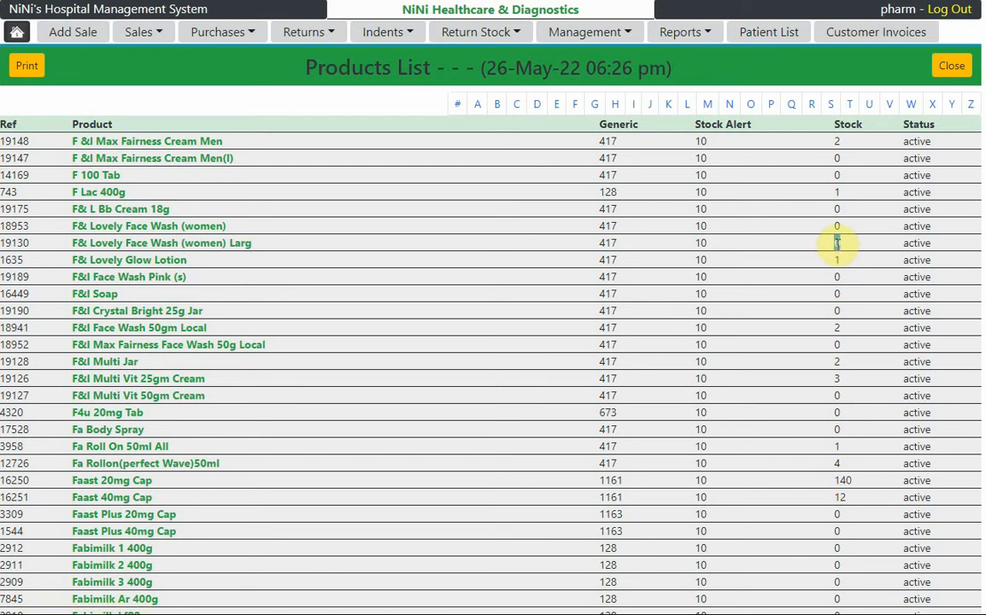
pyautogui.write('0')
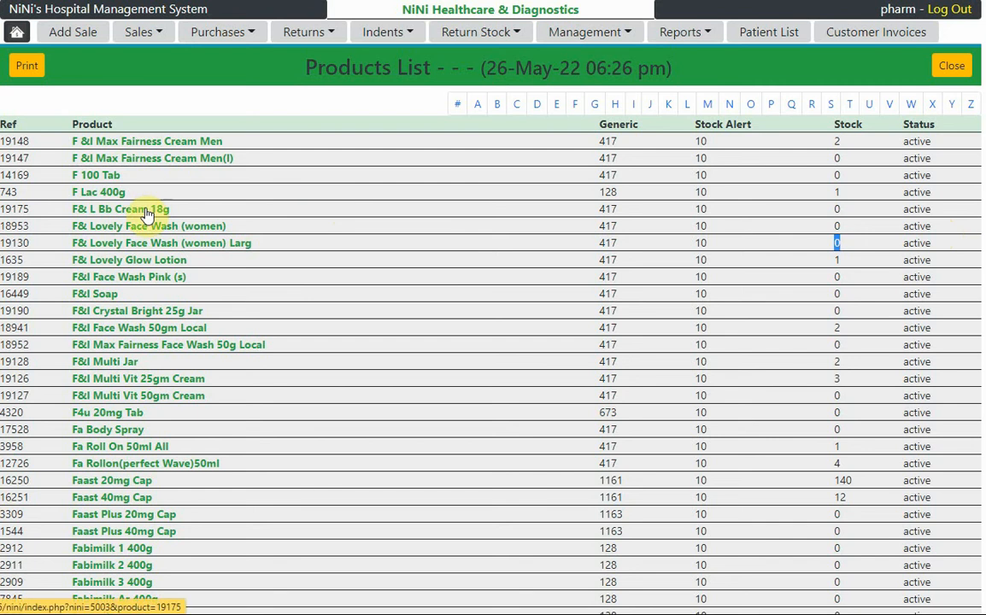
pyautogui.click(96, 482)
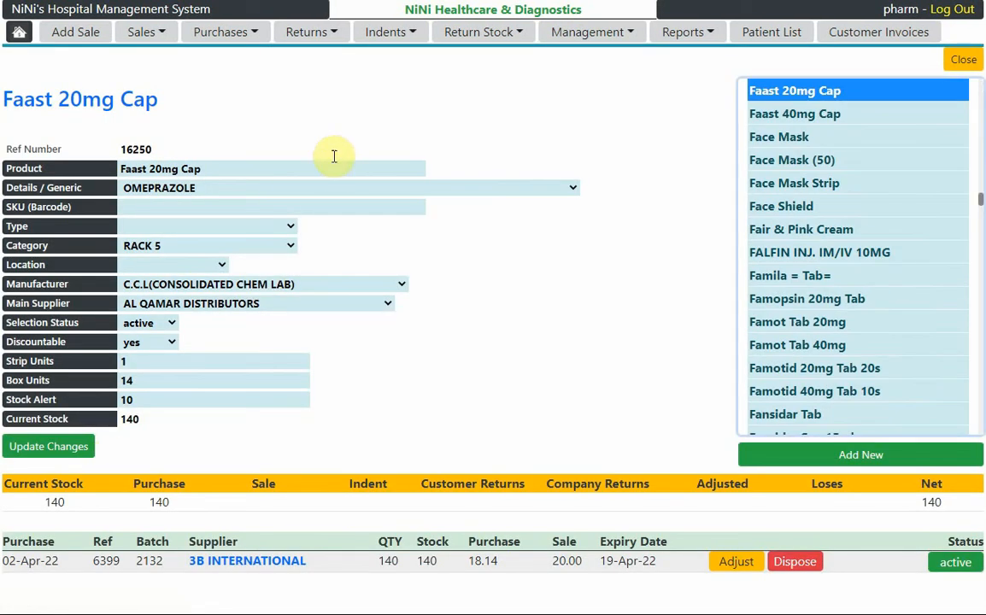
# - Open the Batch Stock report and examine the batch numbers and suppliers of 10 Plus Tab
pyautogui.click(683, 31)
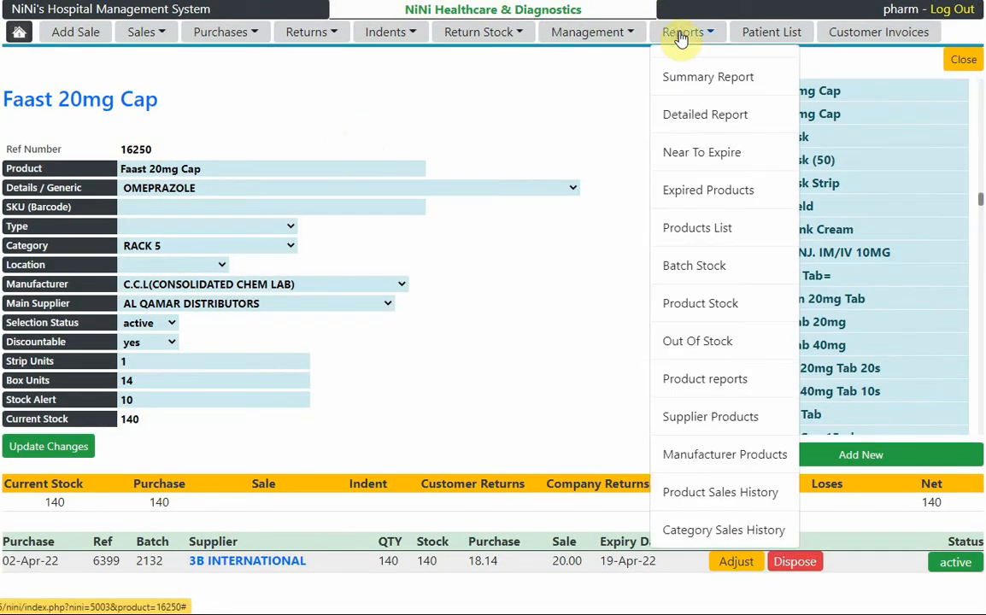
pyautogui.click(688, 270)
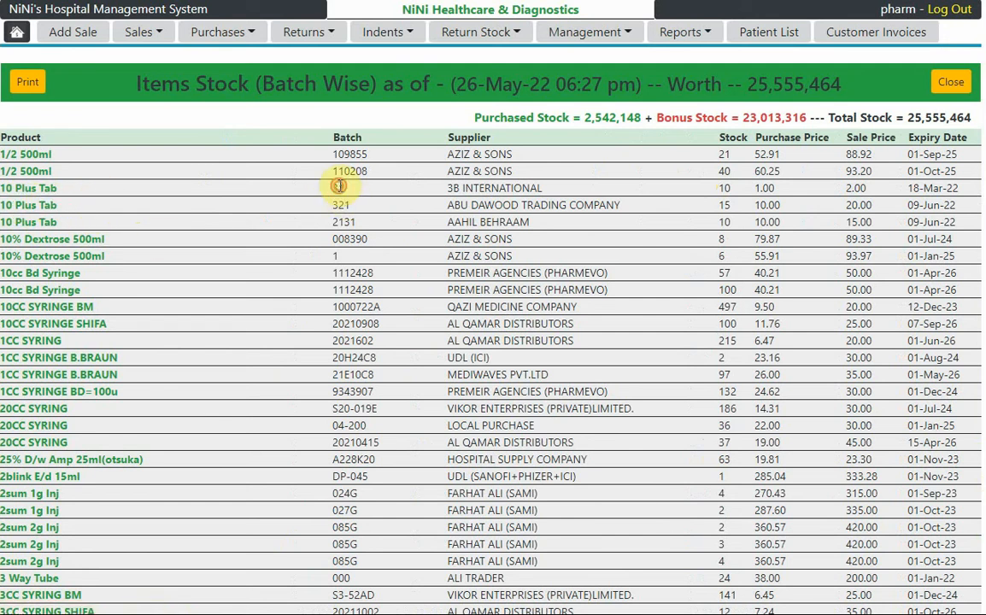
pyautogui.click(339, 200)
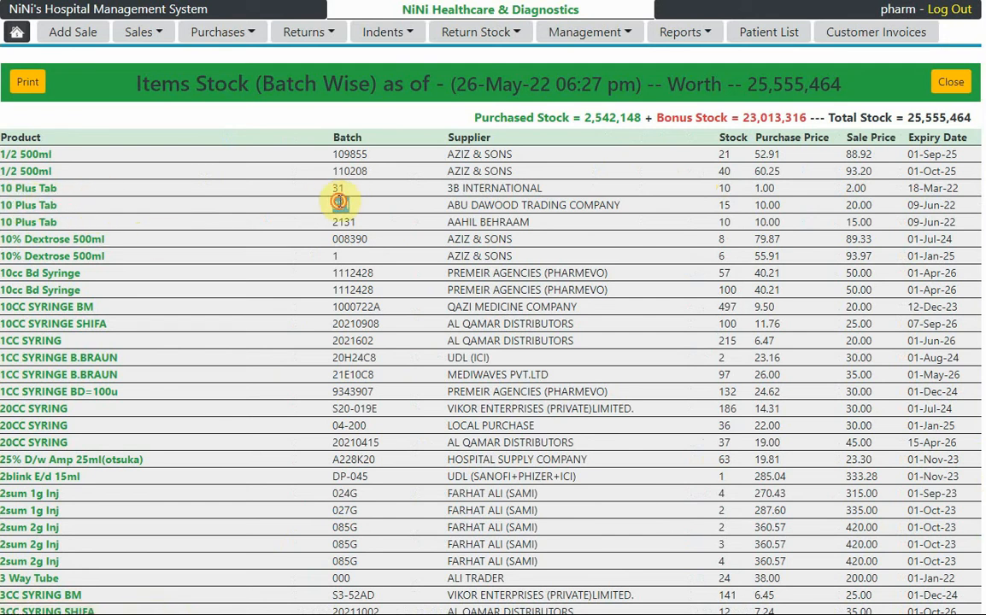
pyautogui.tripleClick(457, 189)
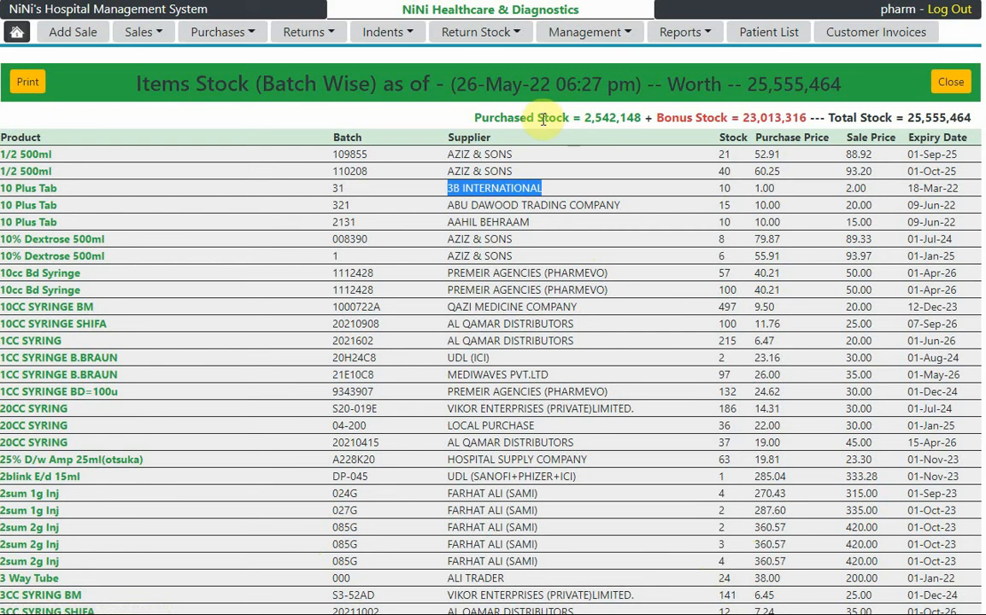
# - Examine the purchased, bonus and total stock worth in the batch-wise stock summary
pyautogui.click(504, 118)
pyautogui.doubleClick(723, 117)
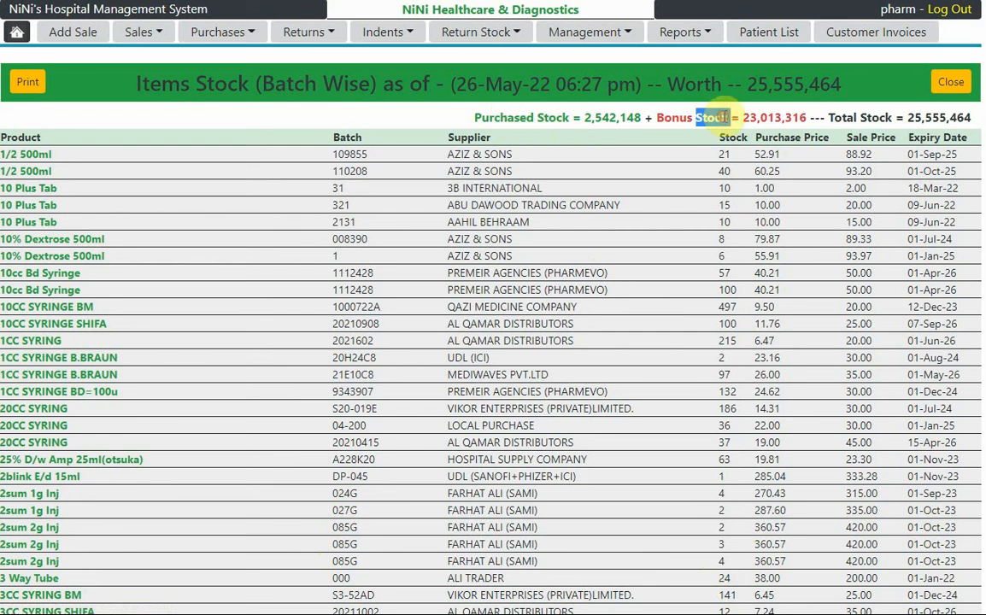
pyautogui.doubleClick(600, 117)
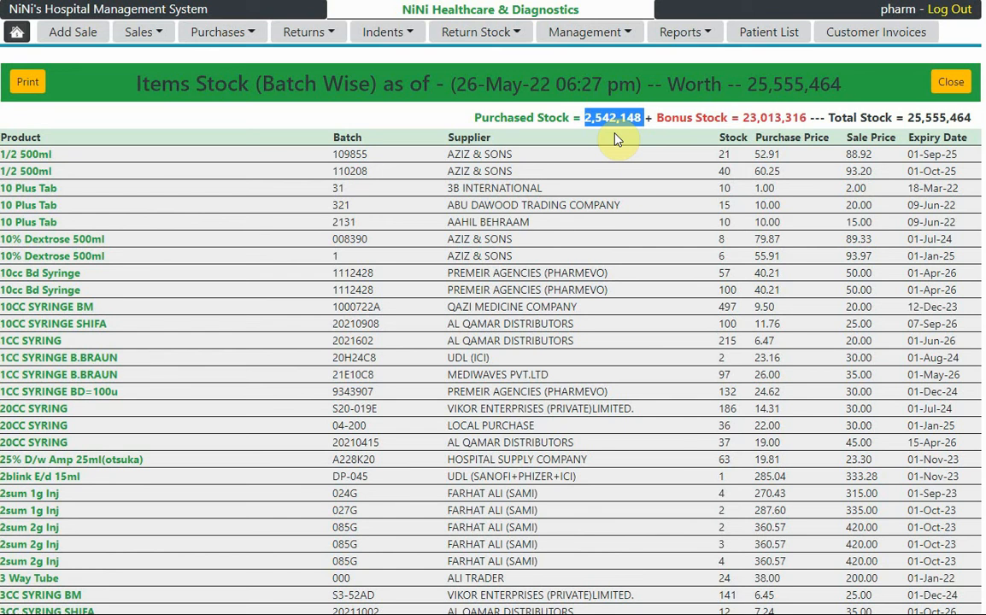
pyautogui.doubleClick(960, 118)
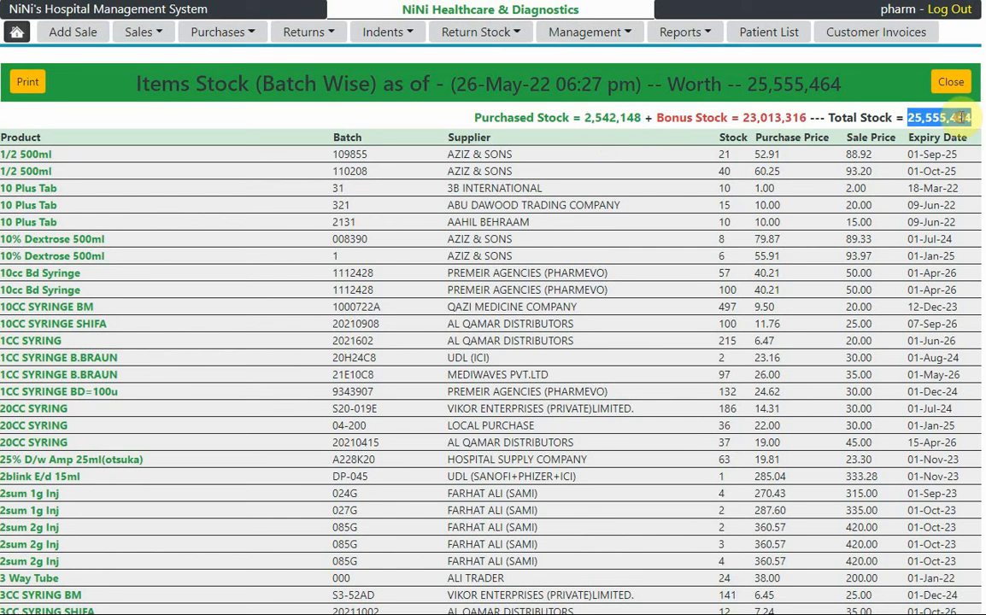
pyautogui.click(729, 154)
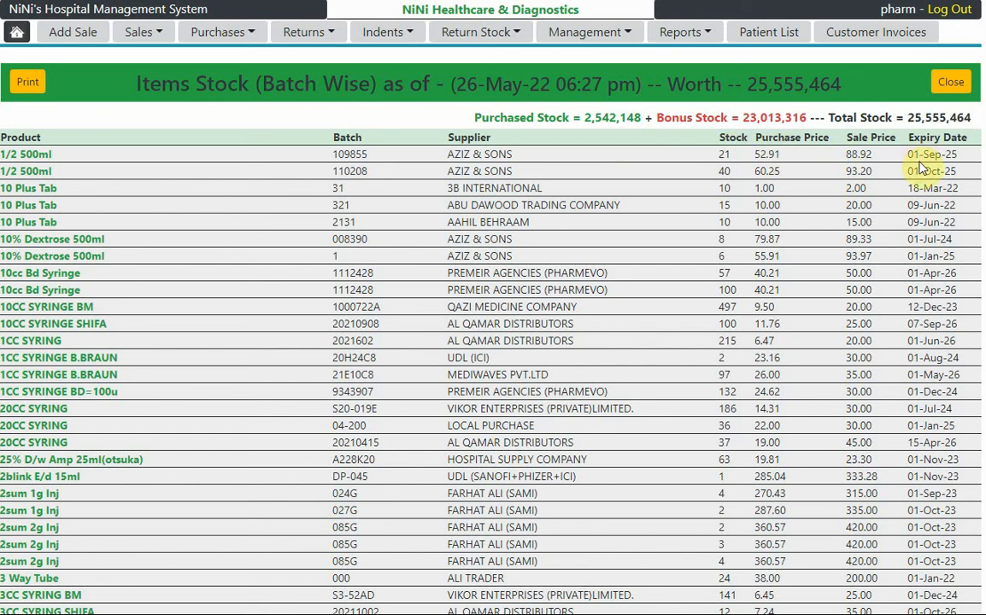
# - Open the Product Stock report and check the stock, average purchase price and average sale price of 10 Plus Tab
pyautogui.click(667, 34)
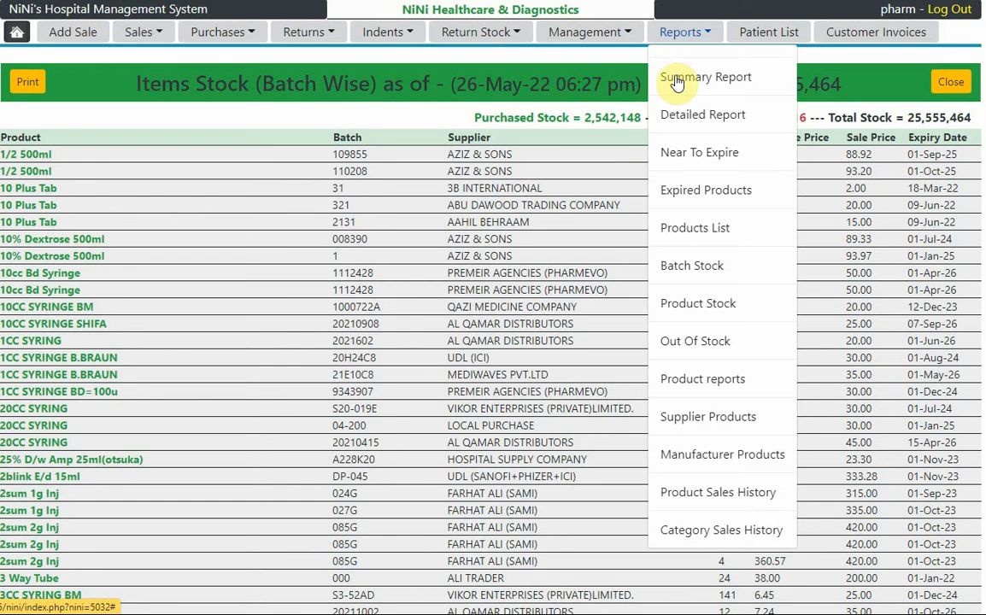
pyautogui.click(698, 306)
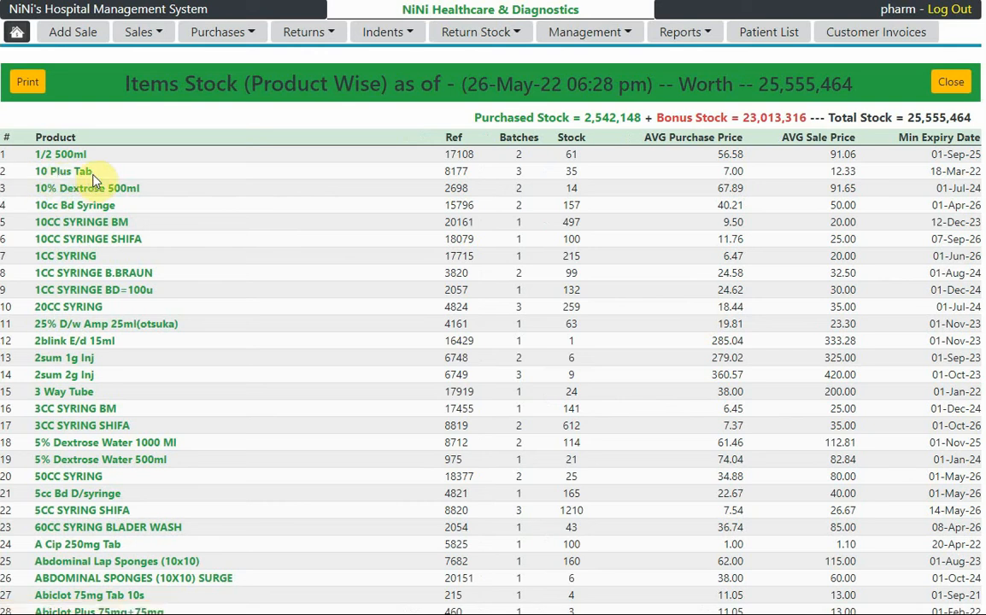
pyautogui.doubleClick(570, 170)
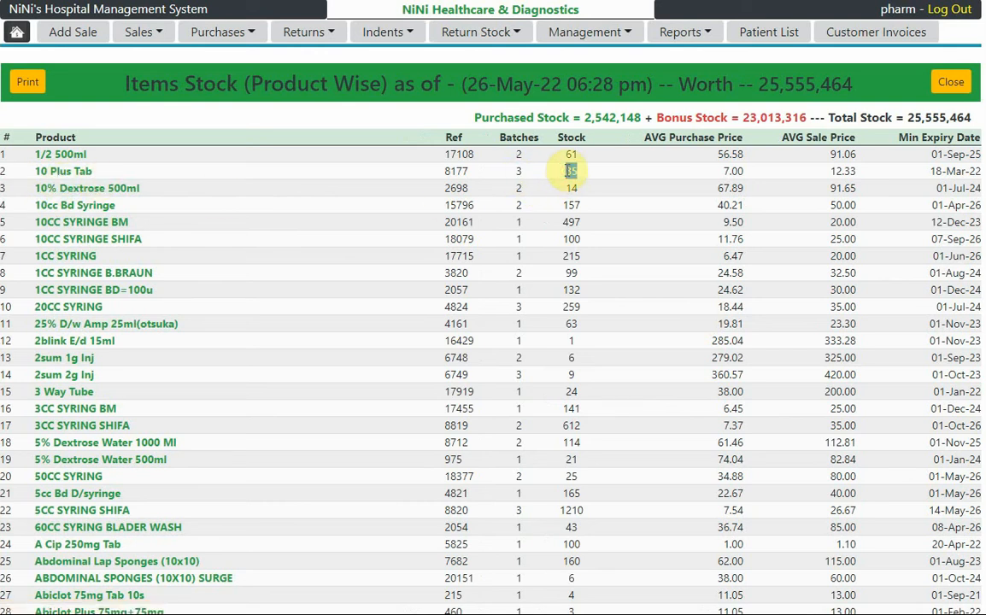
pyautogui.doubleClick(733, 171)
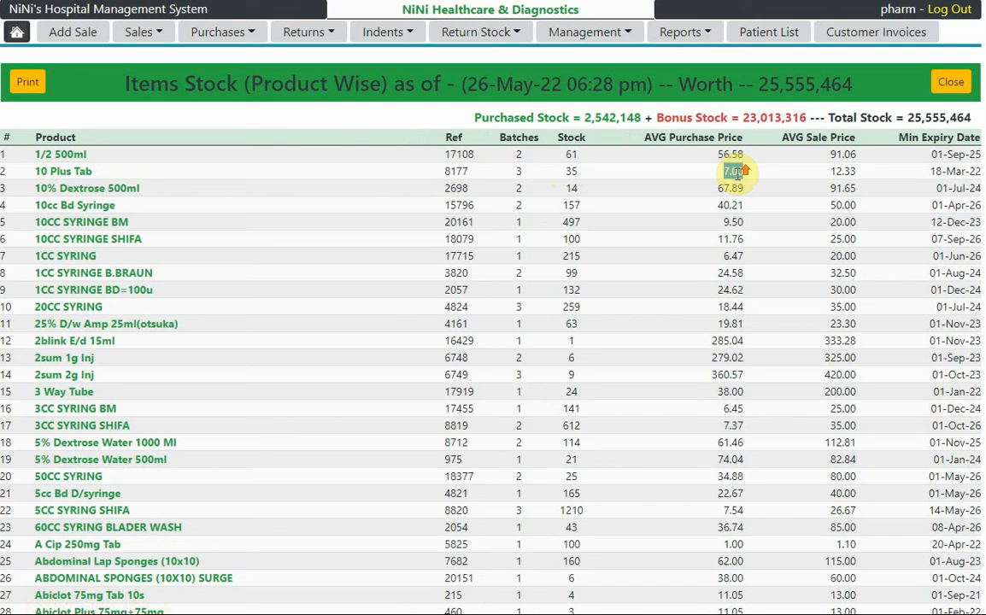
pyautogui.doubleClick(827, 173)
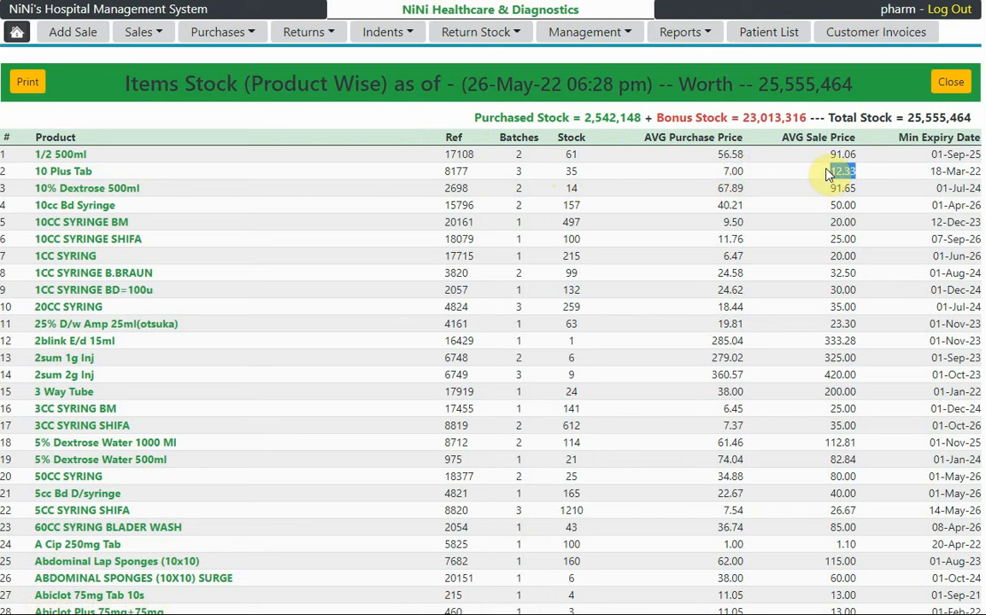
# - Open the Supplier Products report and look through the product batches grouped by supplier
pyautogui.click(677, 34)
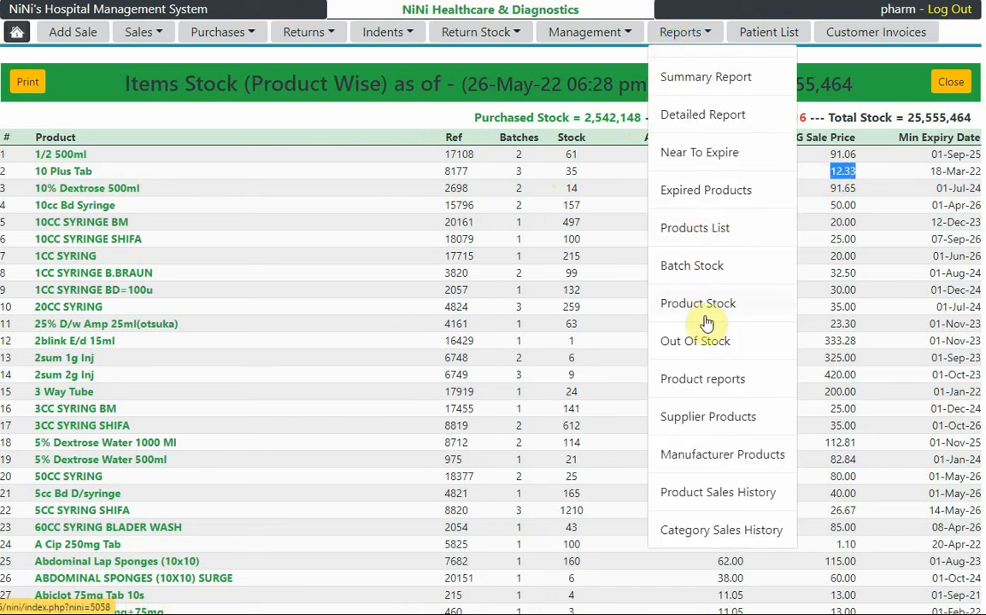
pyautogui.click(729, 421)
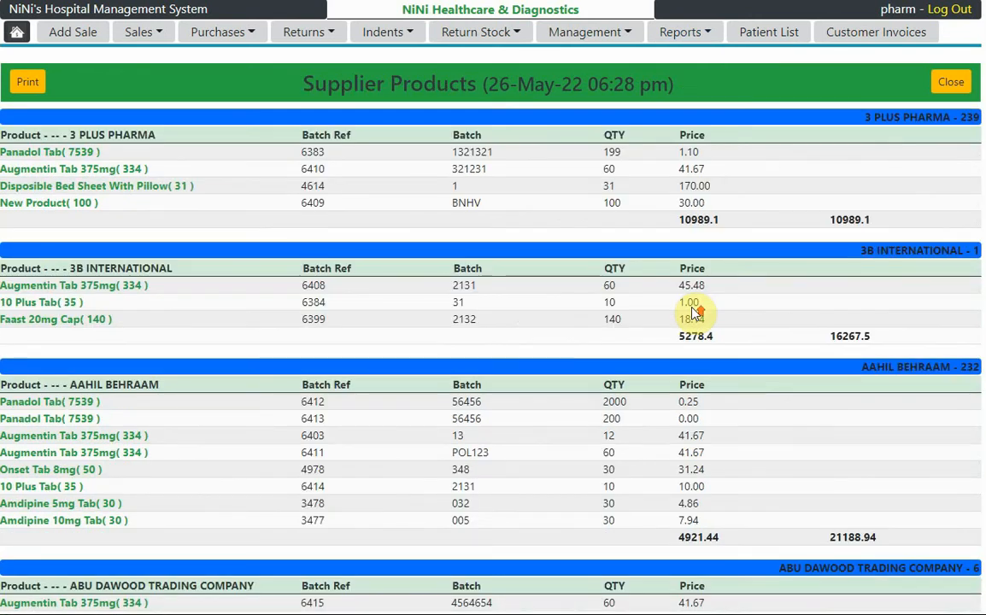
pyautogui.scroll(-3, 692, 311)
pyautogui.scroll(-5, 693, 312)
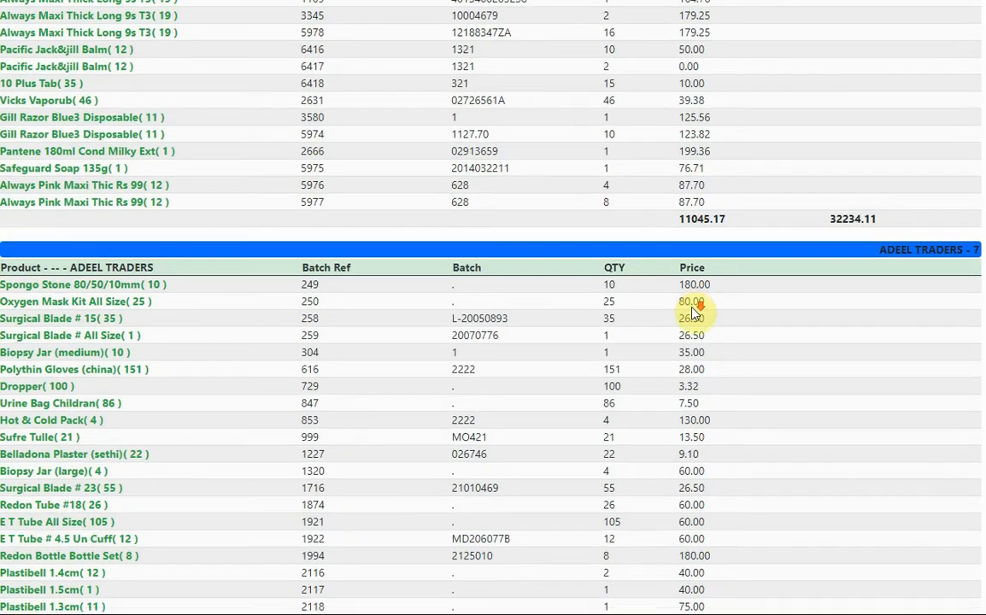
pyautogui.scroll(5, 666, 334)
pyautogui.scroll(4, 665, 333)
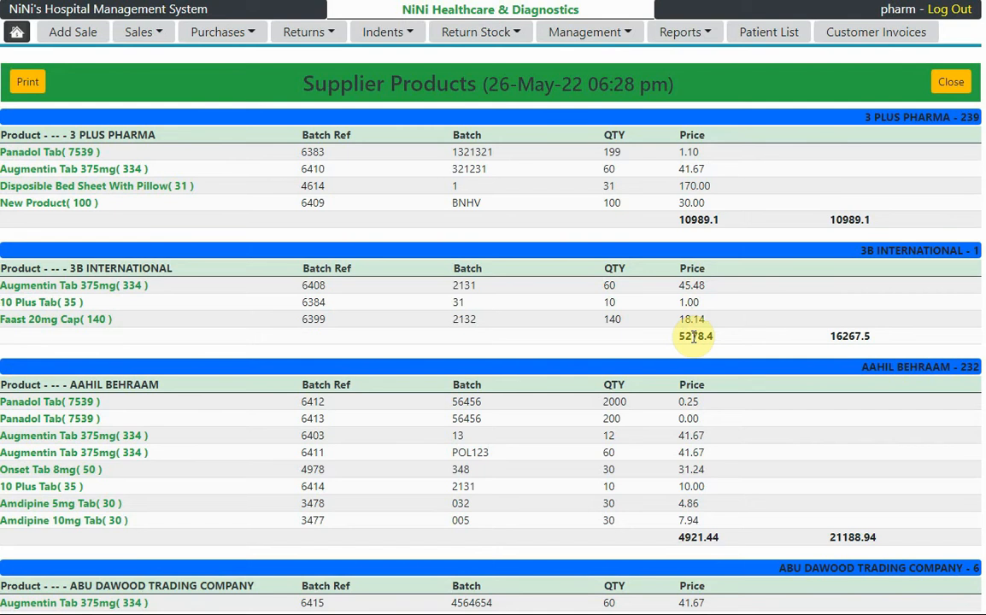
# - Examine the stock value subtotal for 3 PLUS PHARMA and the net stock price at the end of the supplier report
pyautogui.doubleClick(697, 221)
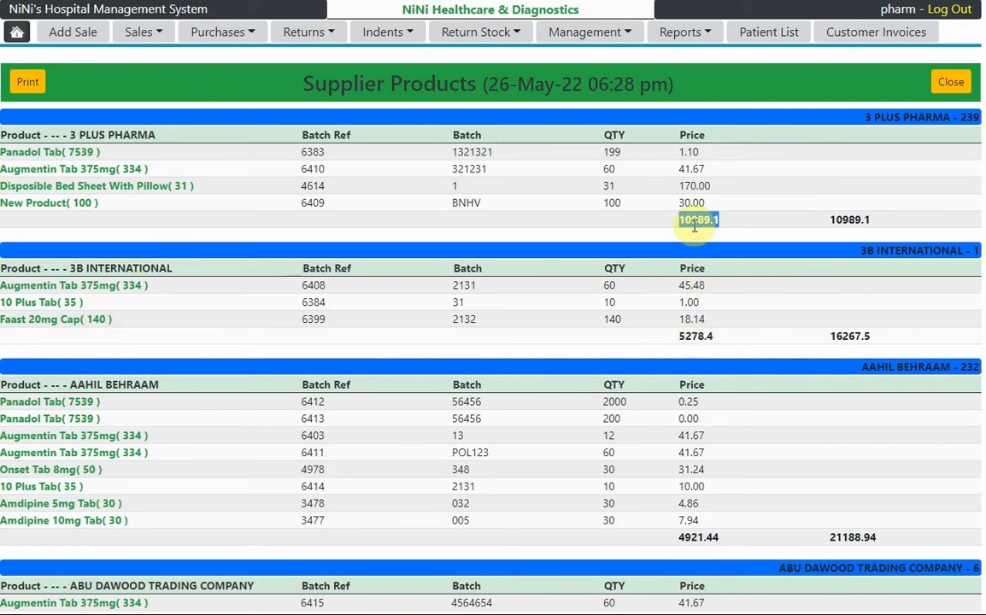
pyautogui.click(916, 117)
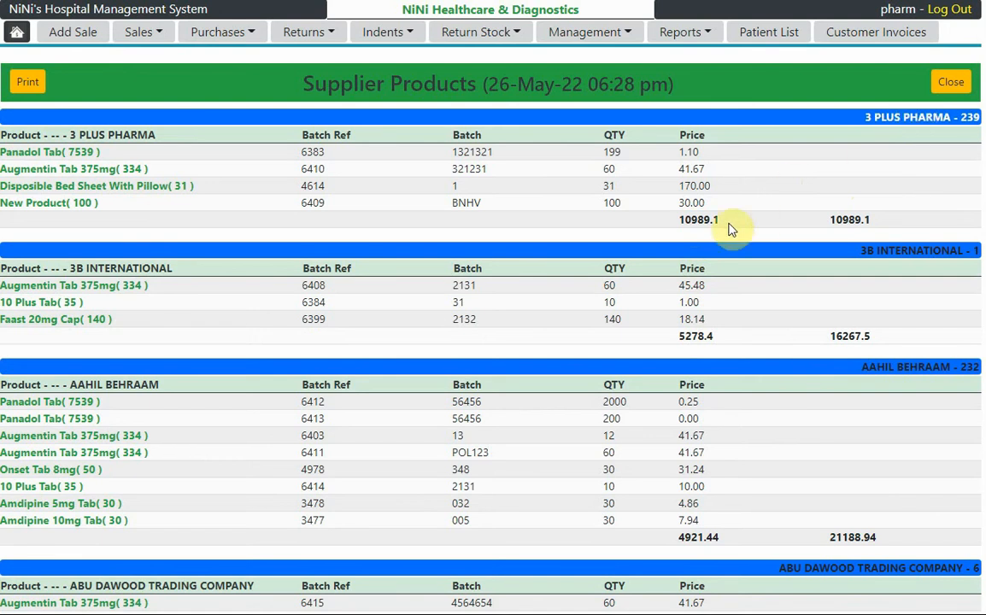
pyautogui.doubleClick(693, 220)
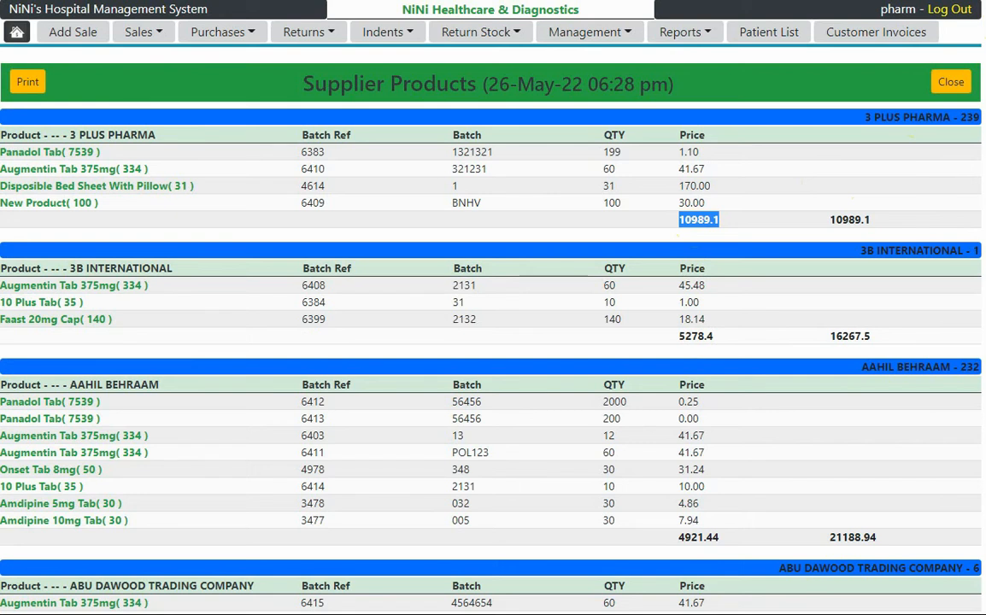
pyautogui.scroll(-20, 493, 325)
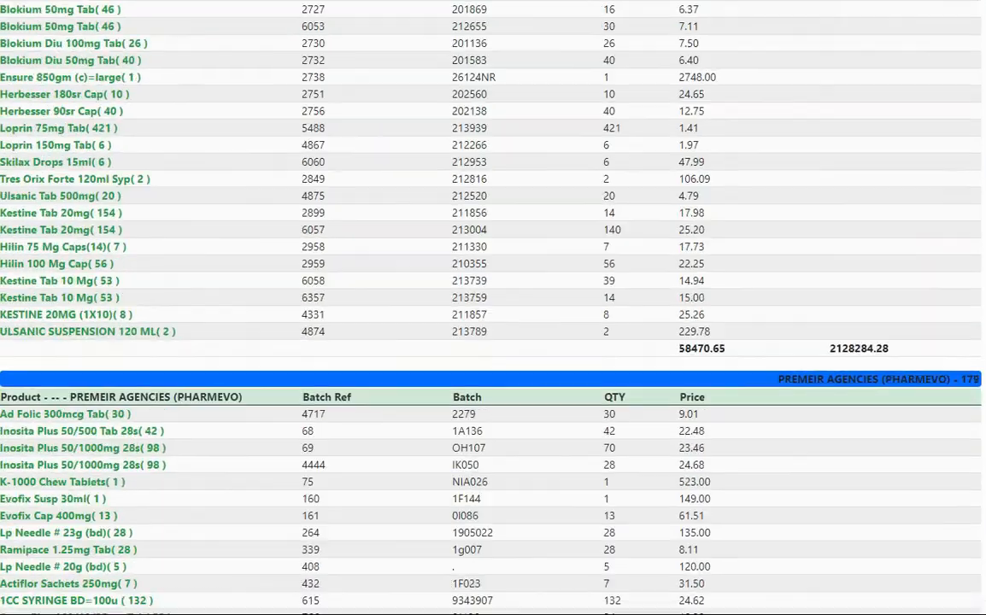
pyautogui.scroll(-20, 493, 308)
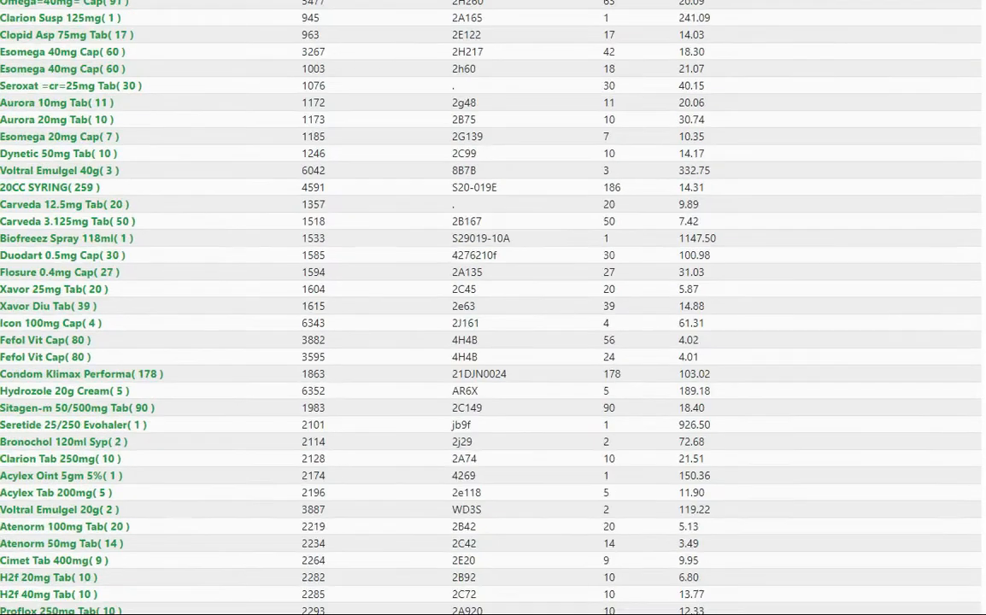
pyautogui.scroll(-10, 493, 308)
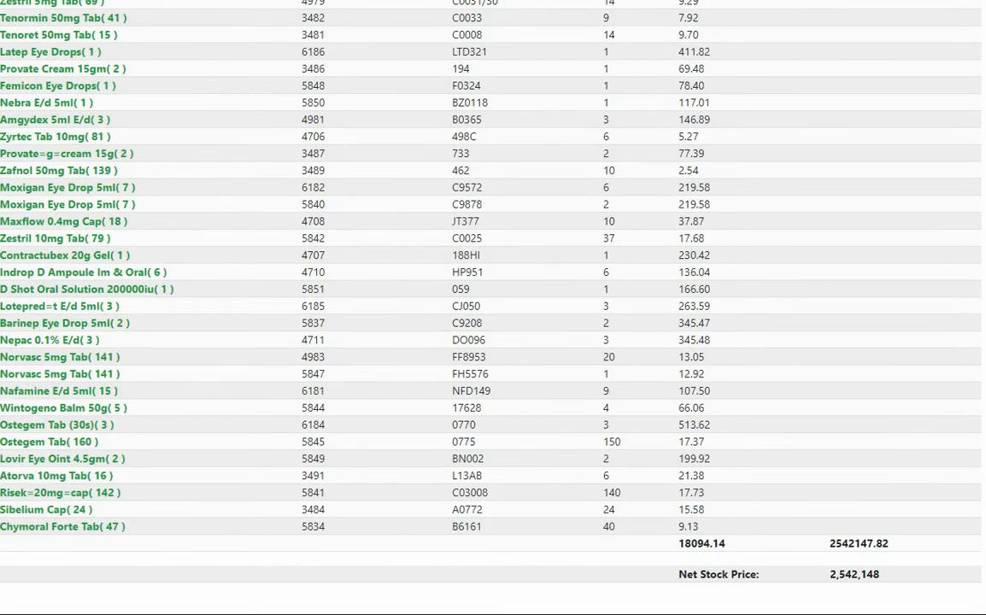
# - Examine the last supplier's price subtotal and the cumulative stock value, and return to the start of the Supplier Products report
pyautogui.doubleClick(709, 544)
pyautogui.scroll(4, 706, 544)
pyautogui.scroll(-4, 689, 396)
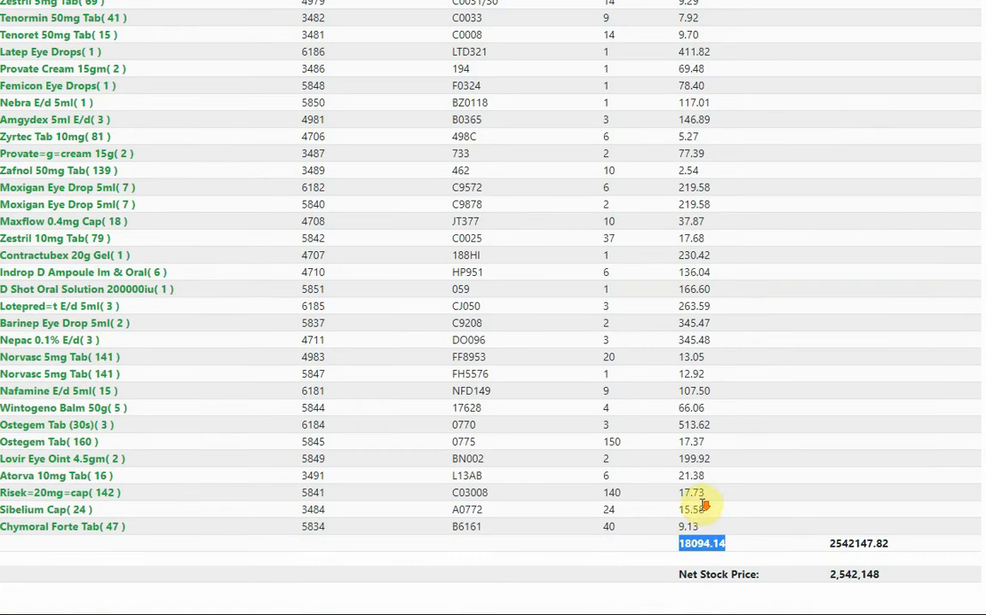
pyautogui.doubleClick(861, 544)
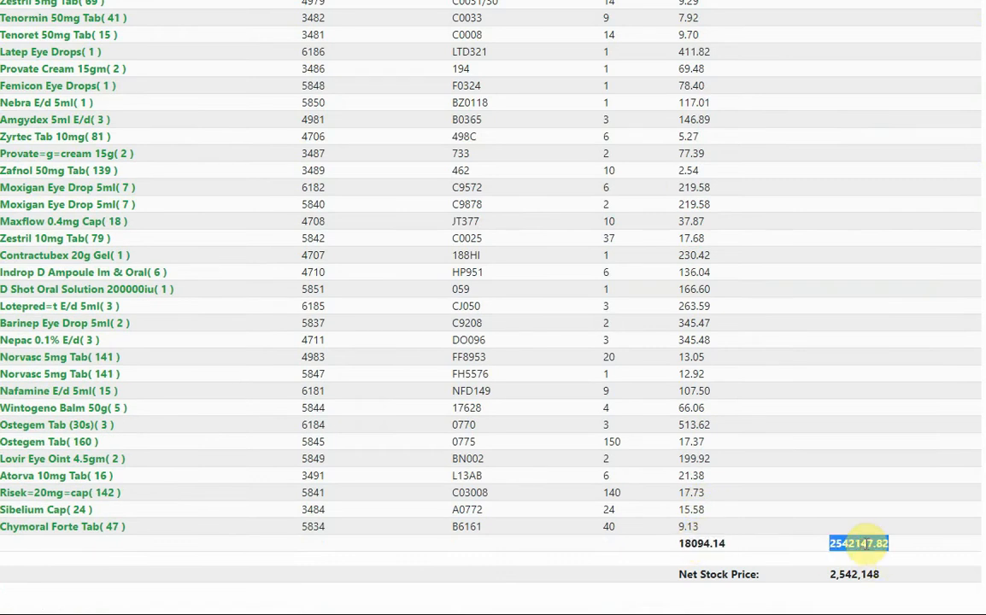
pyautogui.scroll(15, 864, 544)
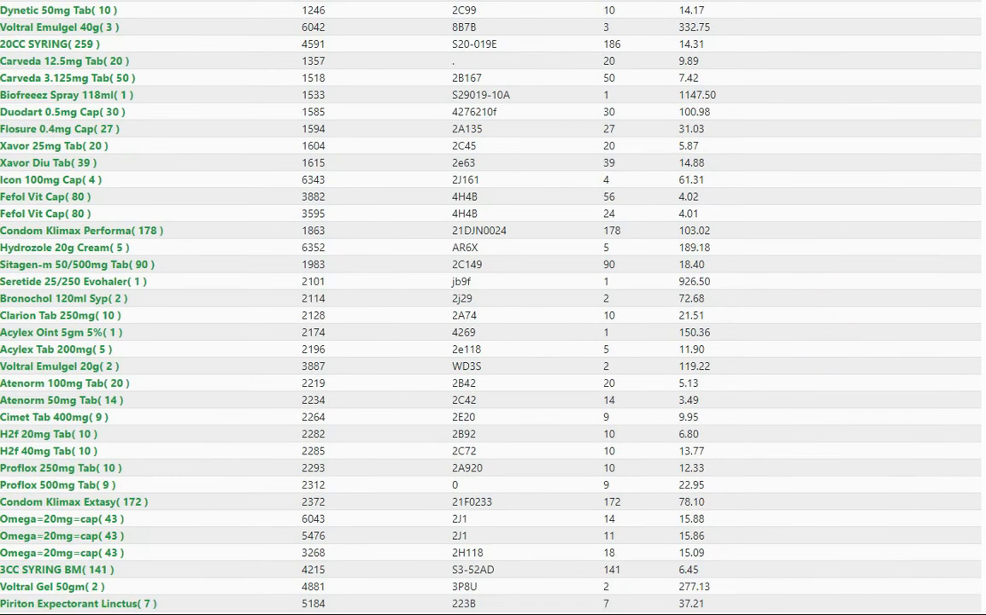
pyautogui.scroll(20, 493, 325)
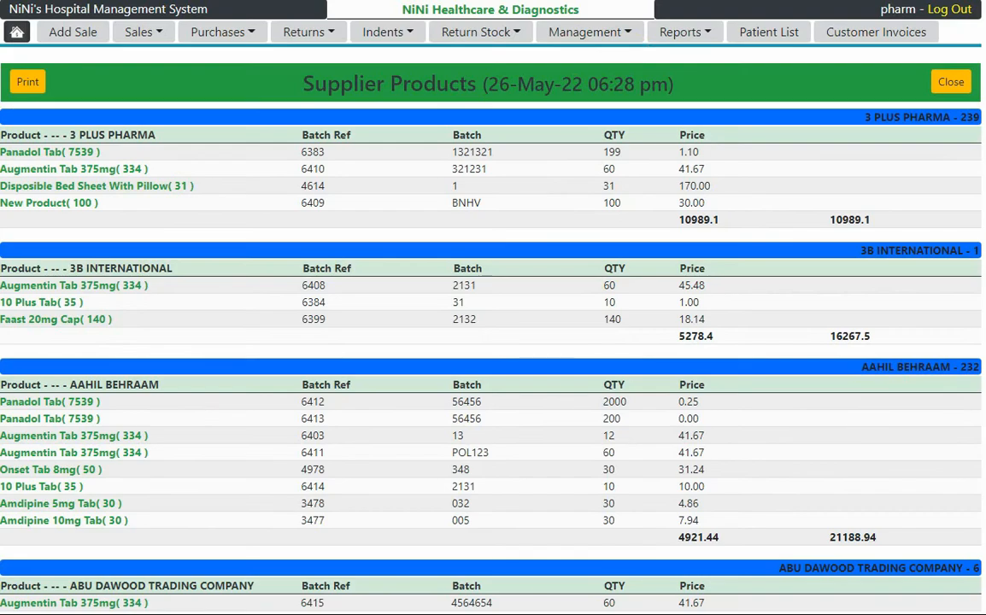
# - Open the Product Sales History report and set its date range from 01-03-2022 to 26-05-2022
pyautogui.click(682, 32)
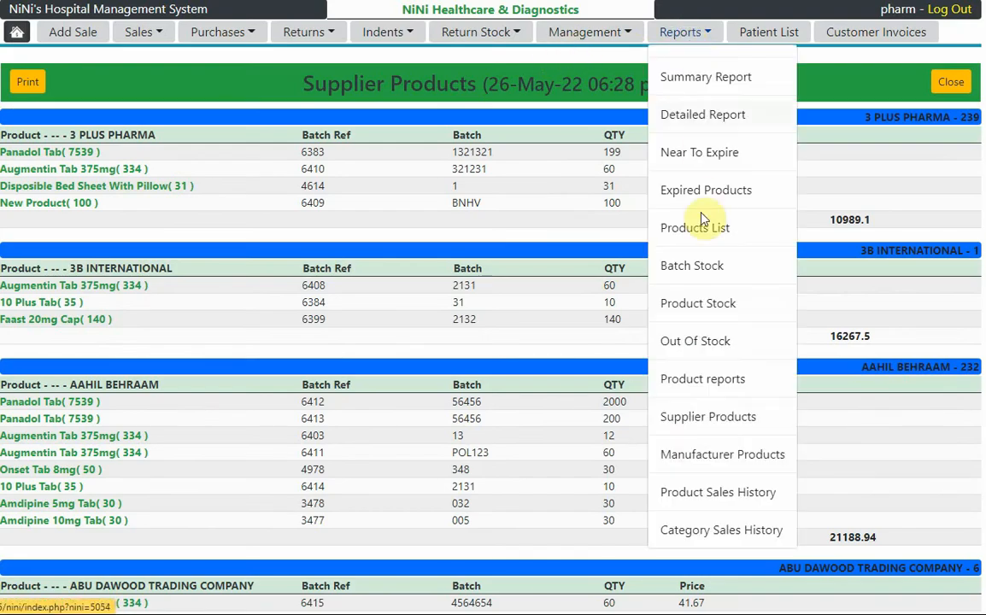
pyautogui.click(689, 497)
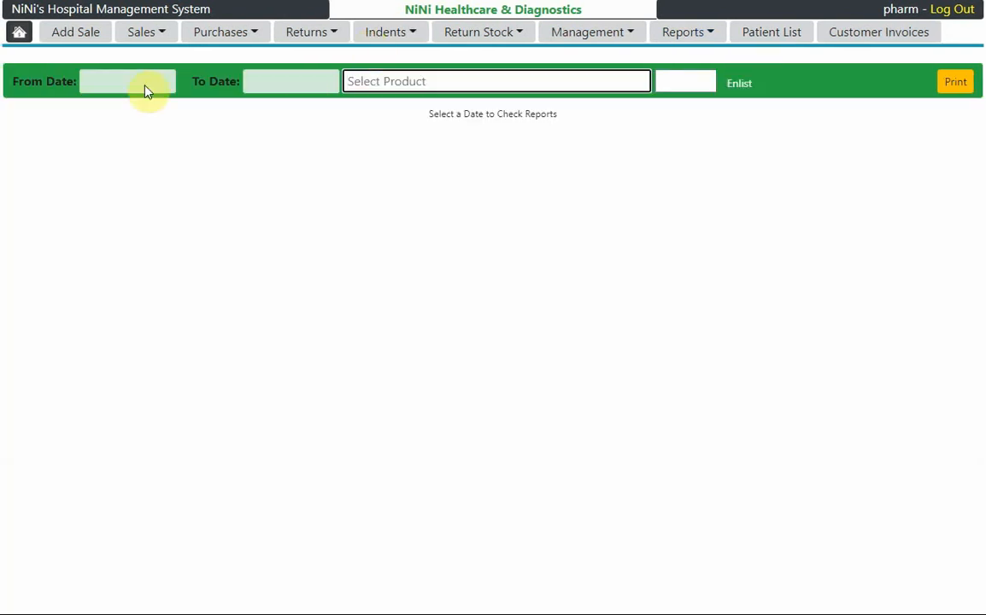
pyautogui.click(132, 84)
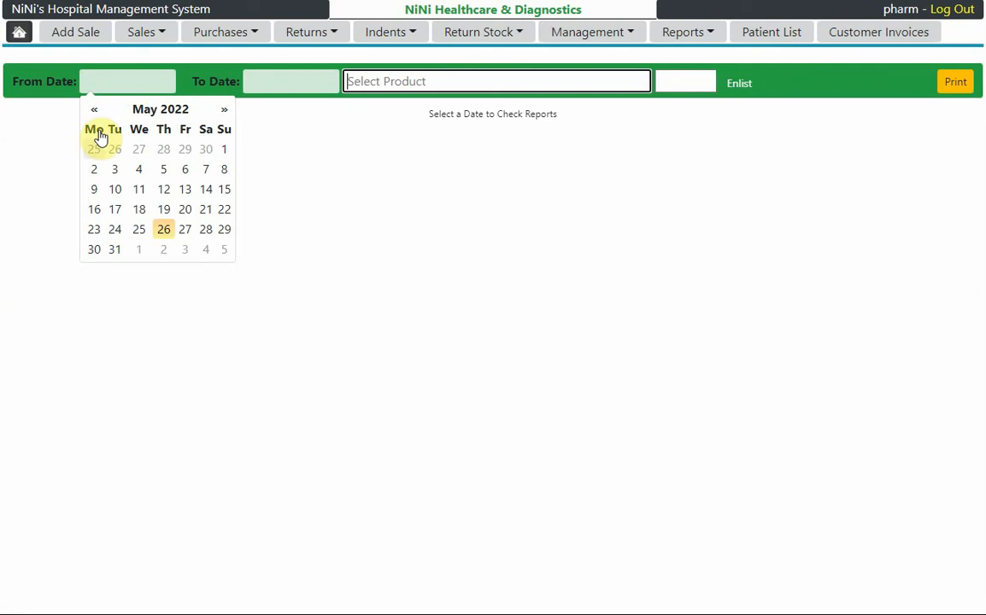
pyautogui.click(96, 109)
pyautogui.click(97, 109)
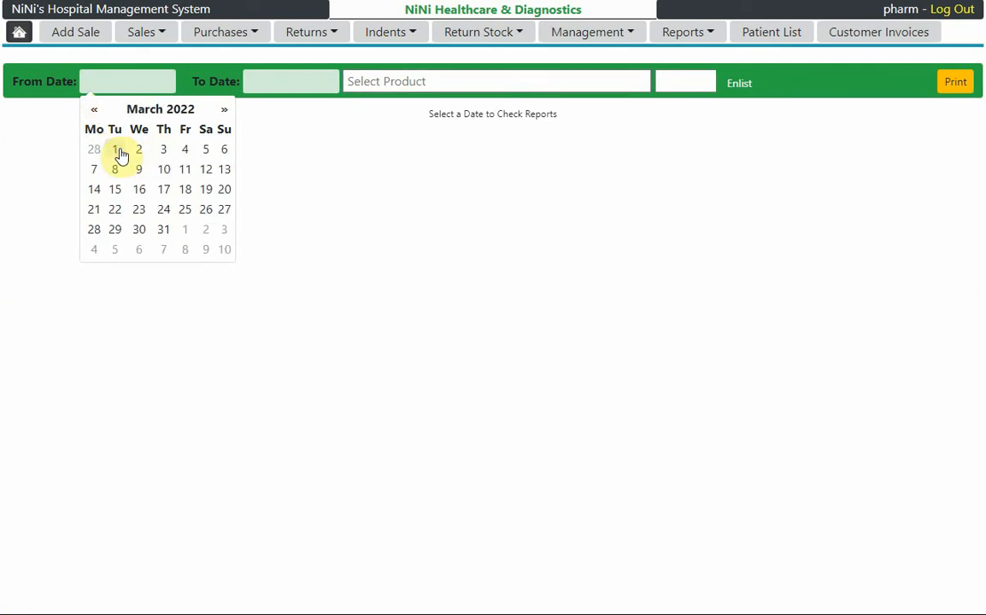
pyautogui.click(118, 150)
pyautogui.click(313, 86)
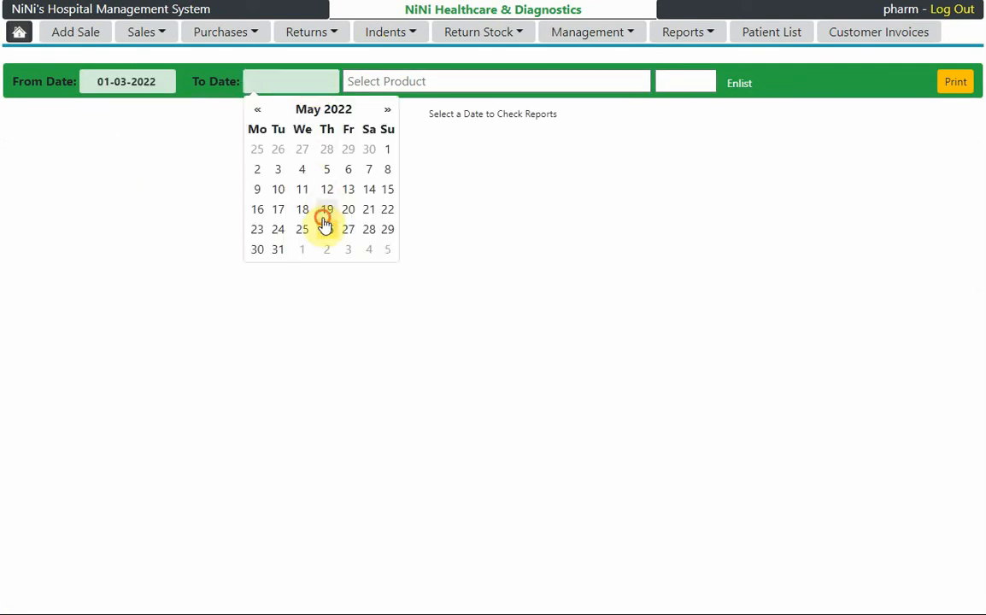
pyautogui.click(326, 210)
pyautogui.click(327, 229)
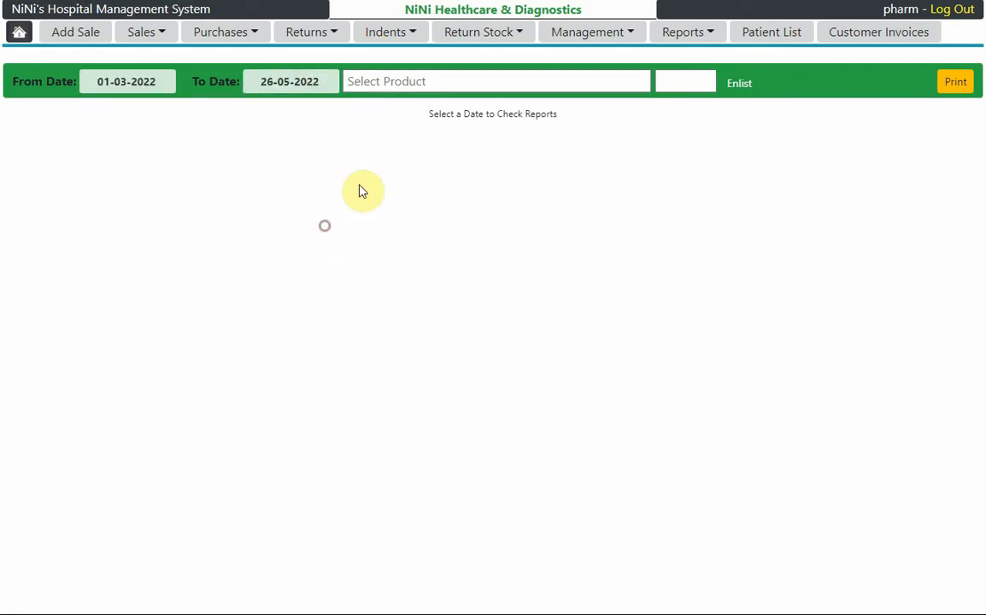
# - Select Panadol Tab as the product and list its sales history
pyautogui.click(391, 81)
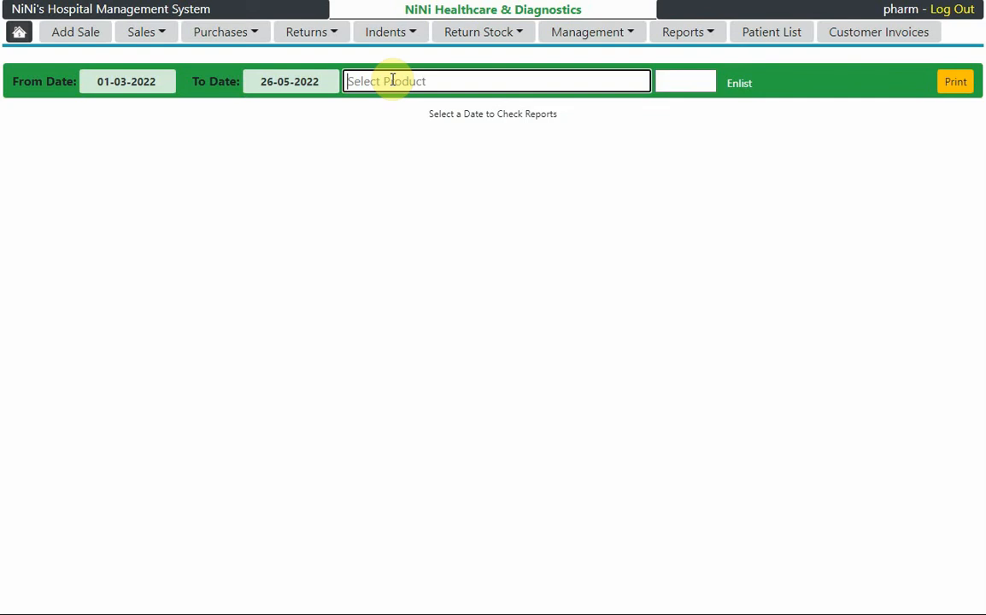
pyautogui.write('pana')
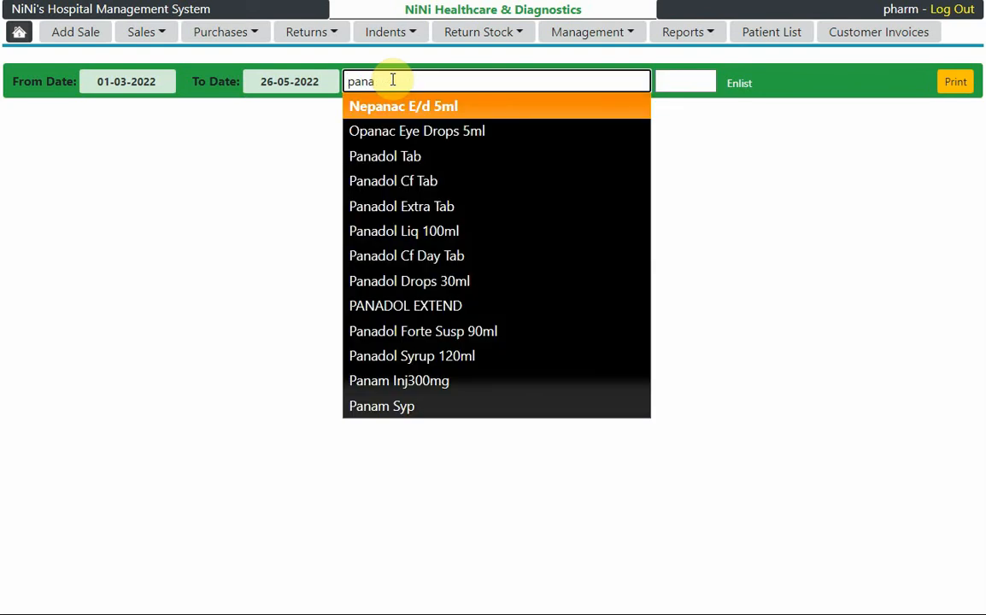
pyautogui.click(409, 156)
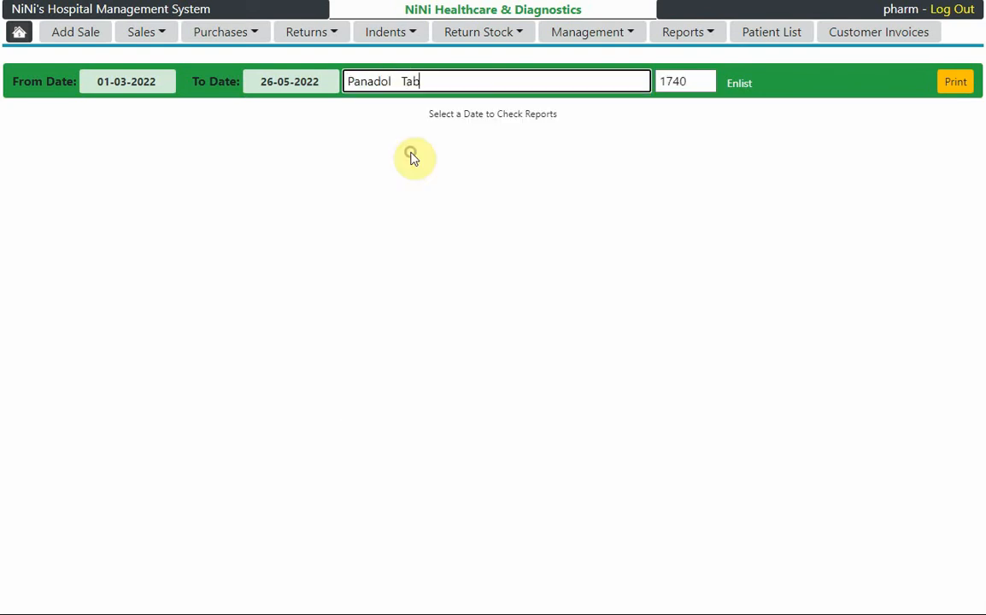
pyautogui.click(741, 85)
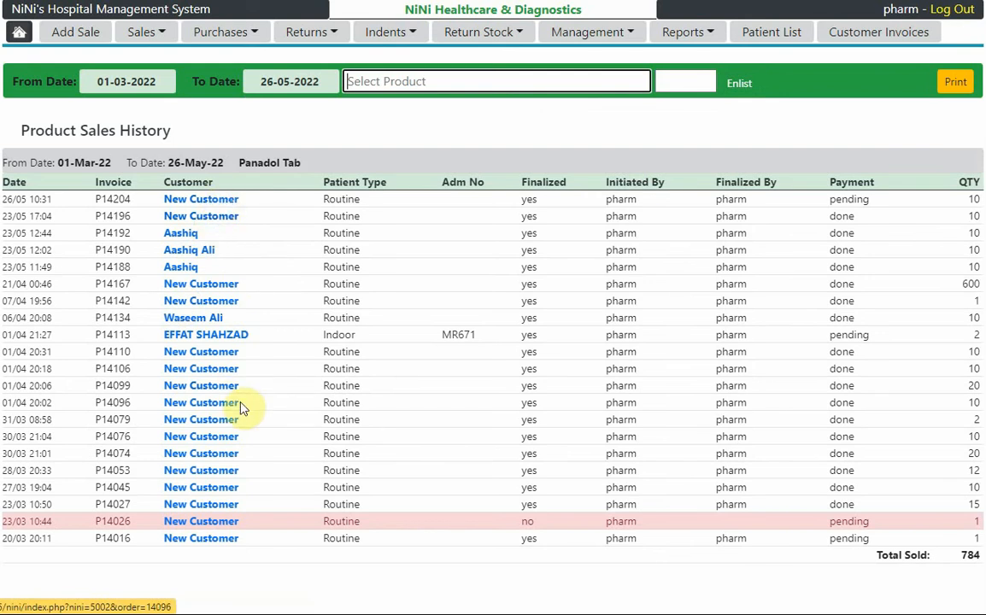
# - Examine the invoice, initiated-by, finalized-by, payment and quantity details in the Panadol Tab sales history
pyautogui.doubleClick(103, 472)
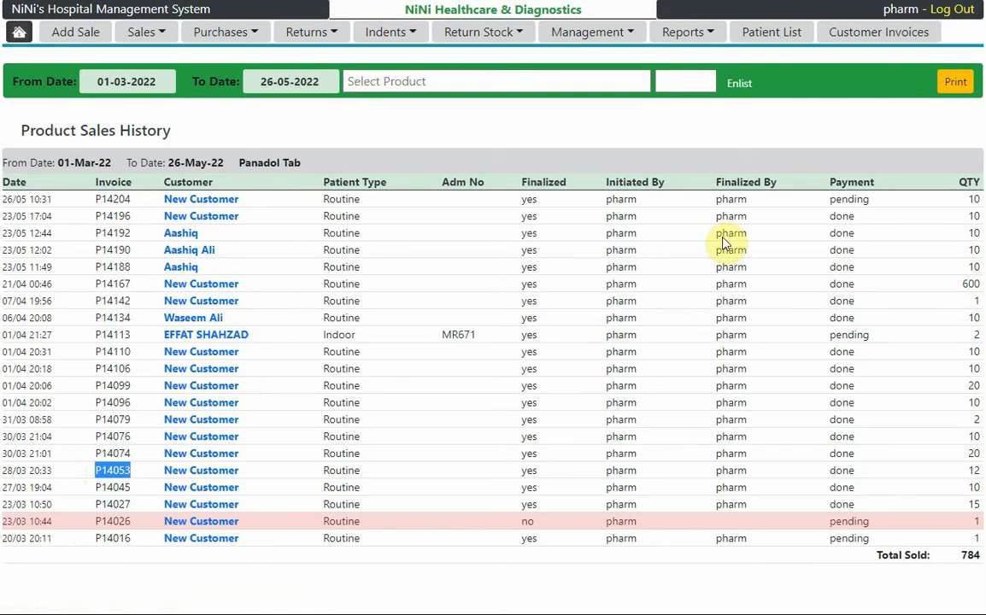
pyautogui.click(974, 201)
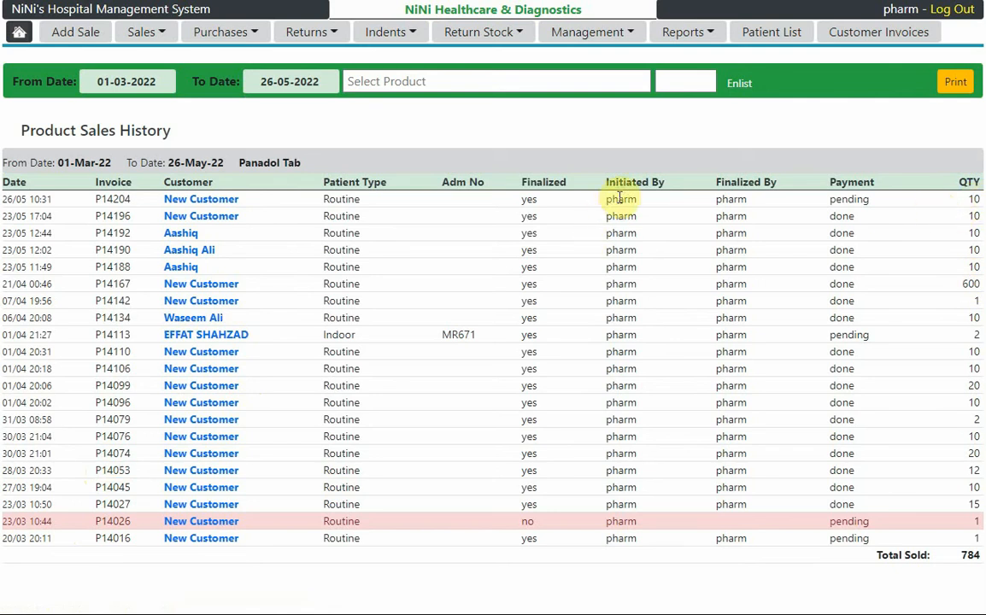
pyautogui.doubleClick(726, 201)
pyautogui.doubleClick(837, 199)
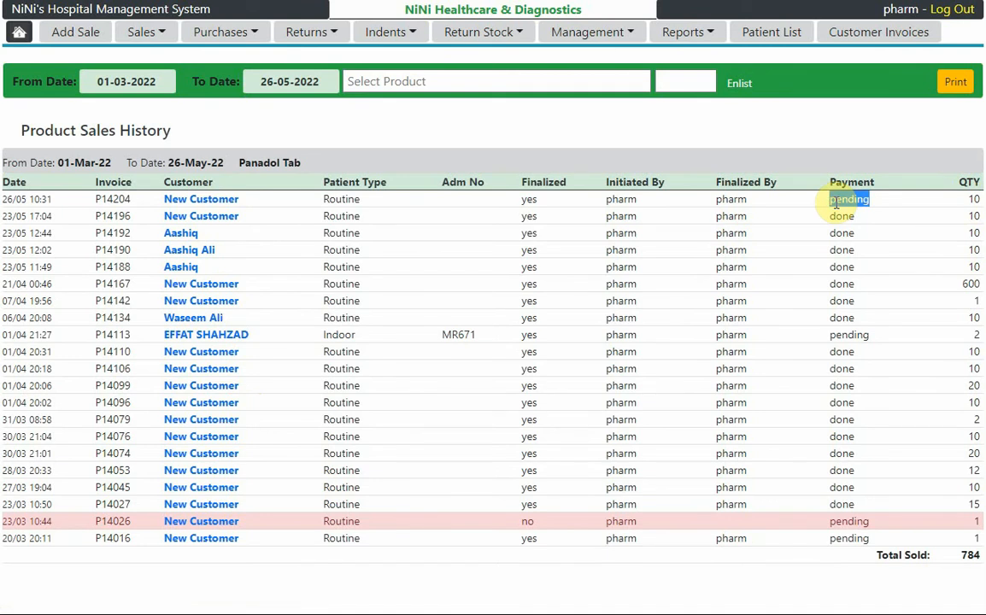
pyautogui.doubleClick(962, 204)
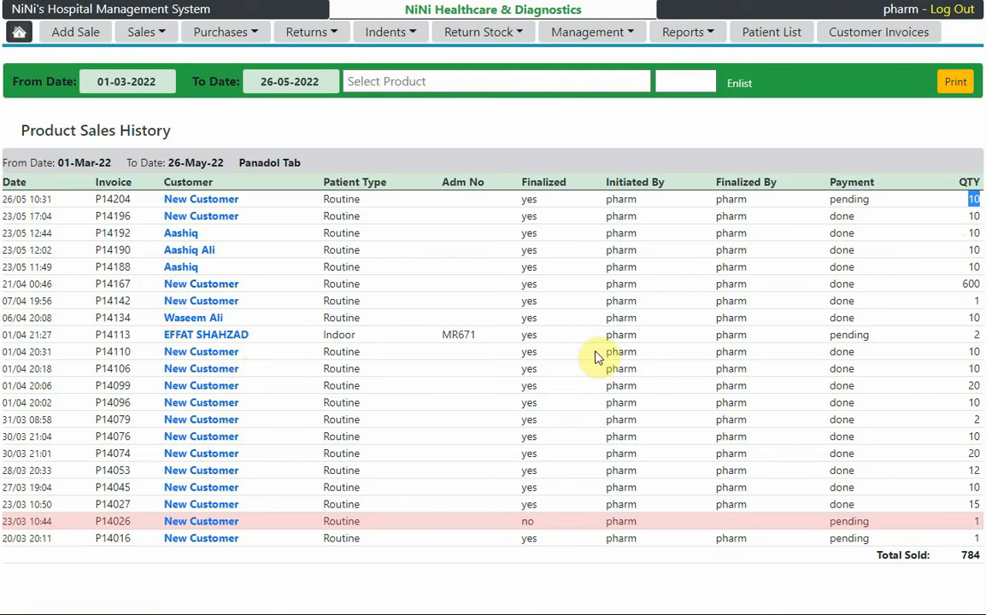
pyautogui.doubleClick(631, 335)
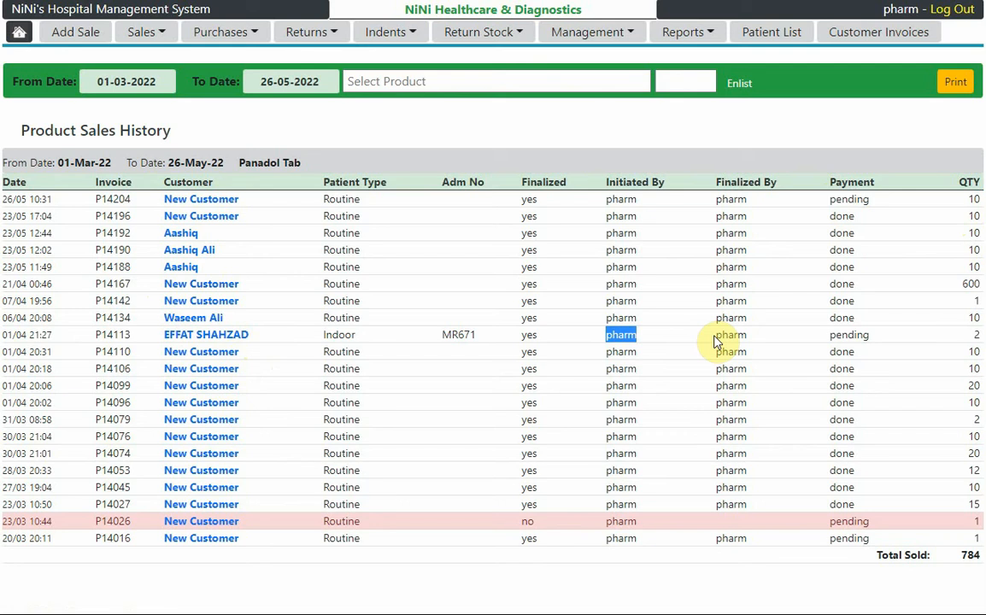
pyautogui.click(716, 340)
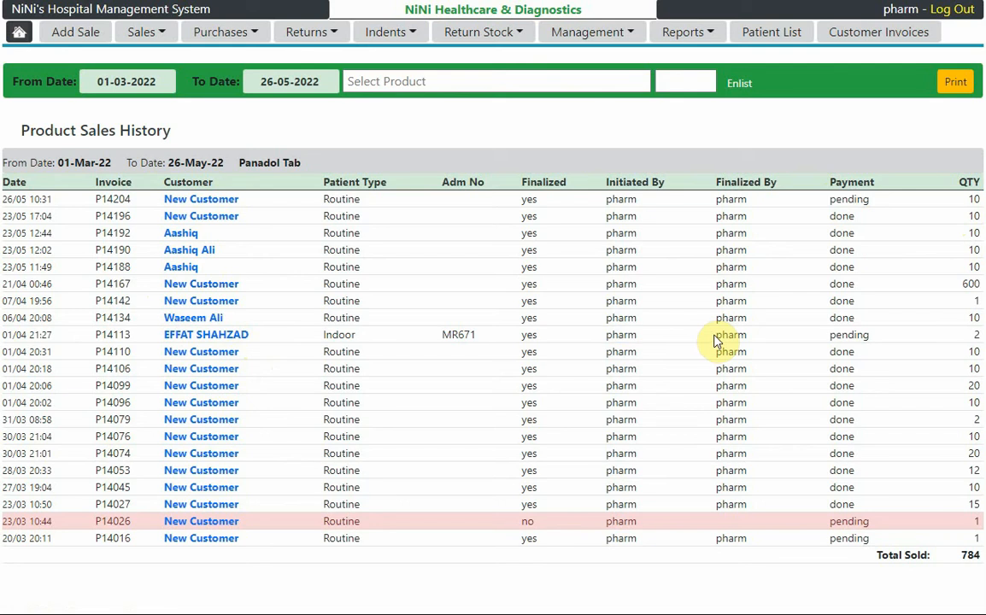
# - View the sale orders dated 06/04 20:08 and 23/03 10:50, and the indoor patient's order of 01/04 21:27, from the sales history
pyautogui.click(202, 319)
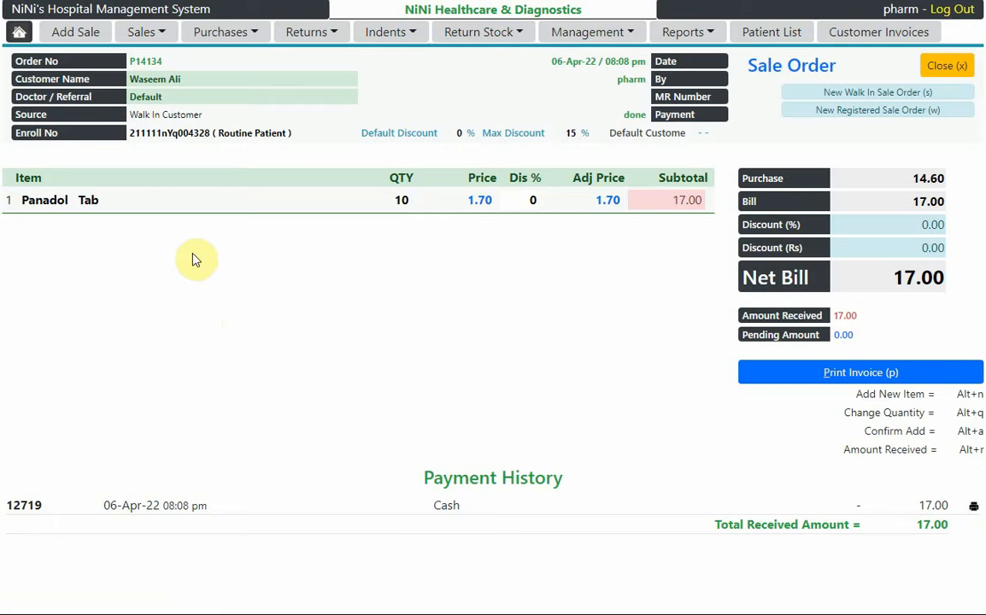
pyautogui.hotkey('alt', 'Left')
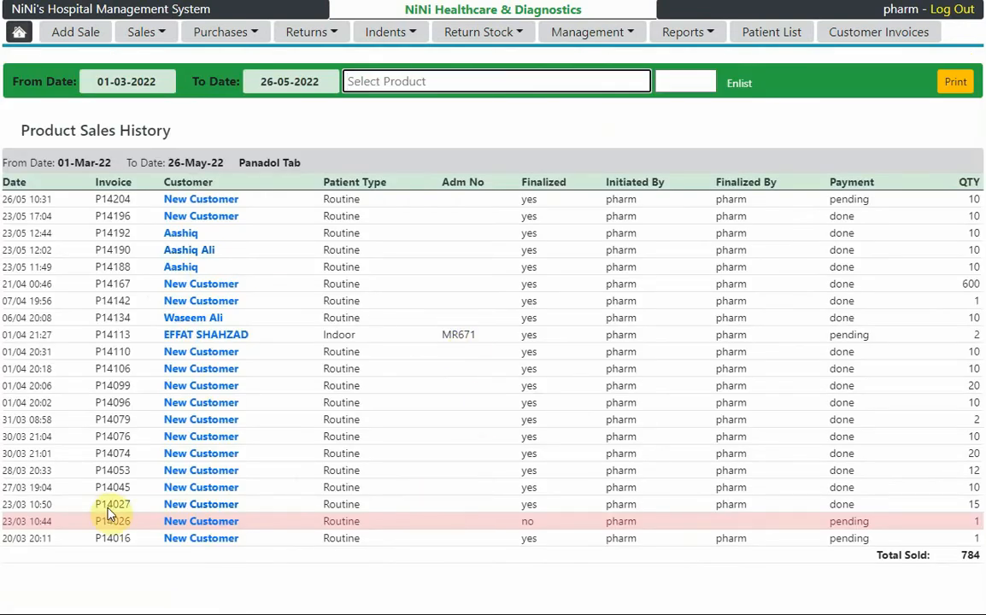
pyautogui.click(205, 505)
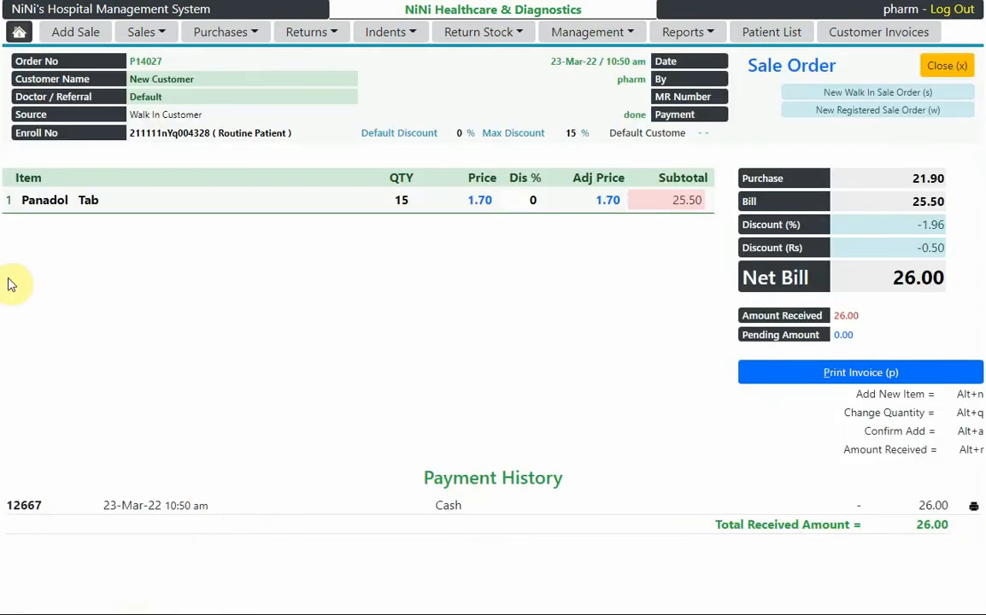
pyautogui.hotkey('alt', 'Left')
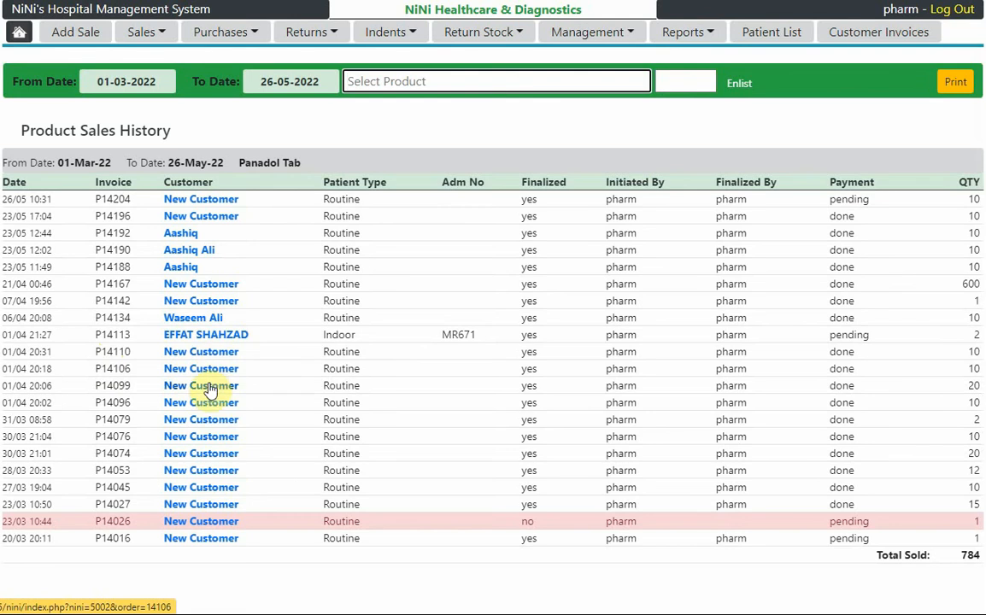
pyautogui.click(213, 335)
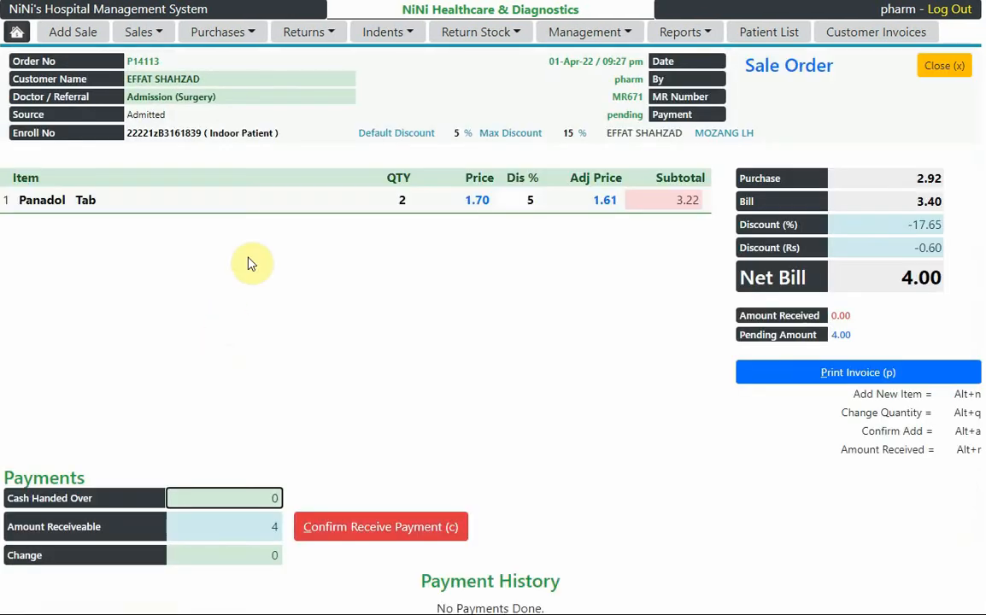
# - Open the Category Sales History report and select the RACK NARCOTICS category
pyautogui.click(697, 32)
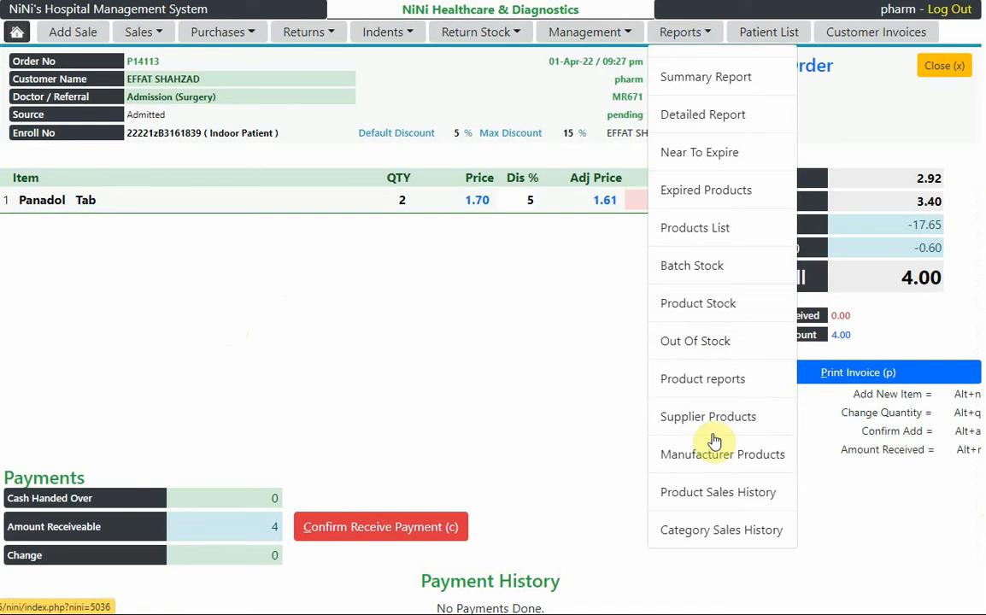
pyautogui.click(732, 541)
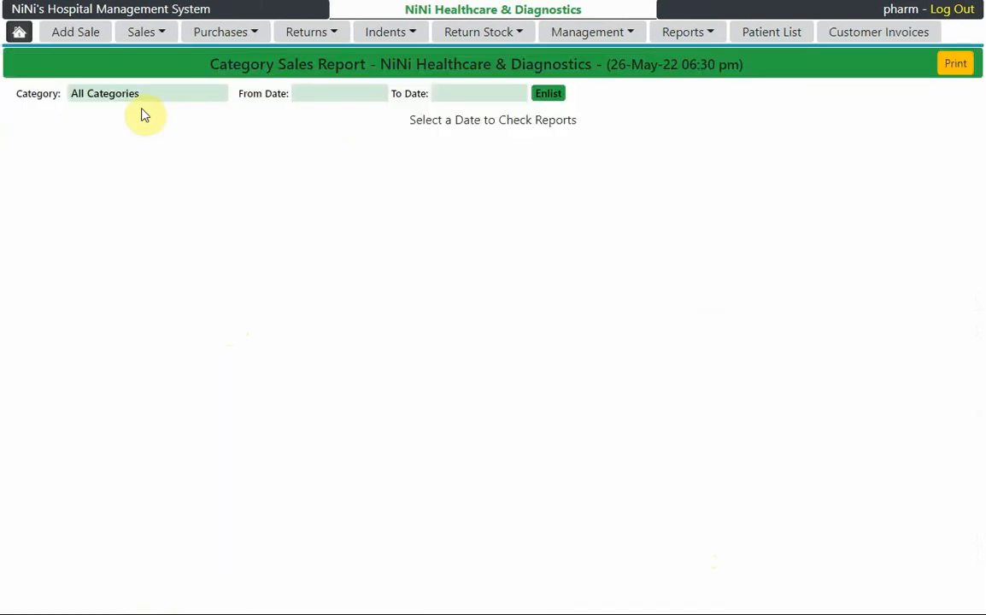
pyautogui.click(201, 96)
pyautogui.scroll(-10, 179, 282)
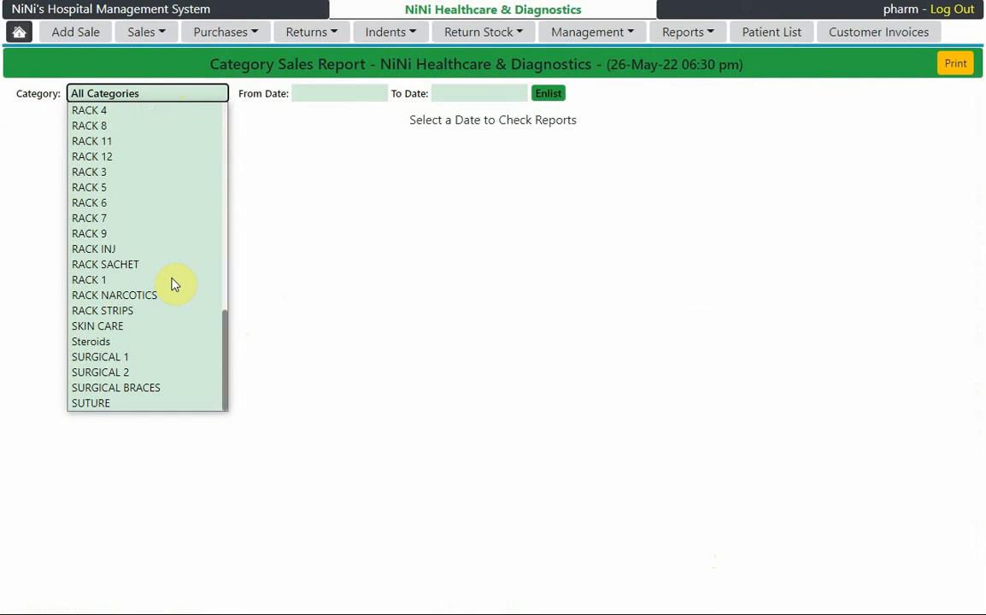
pyautogui.click(137, 299)
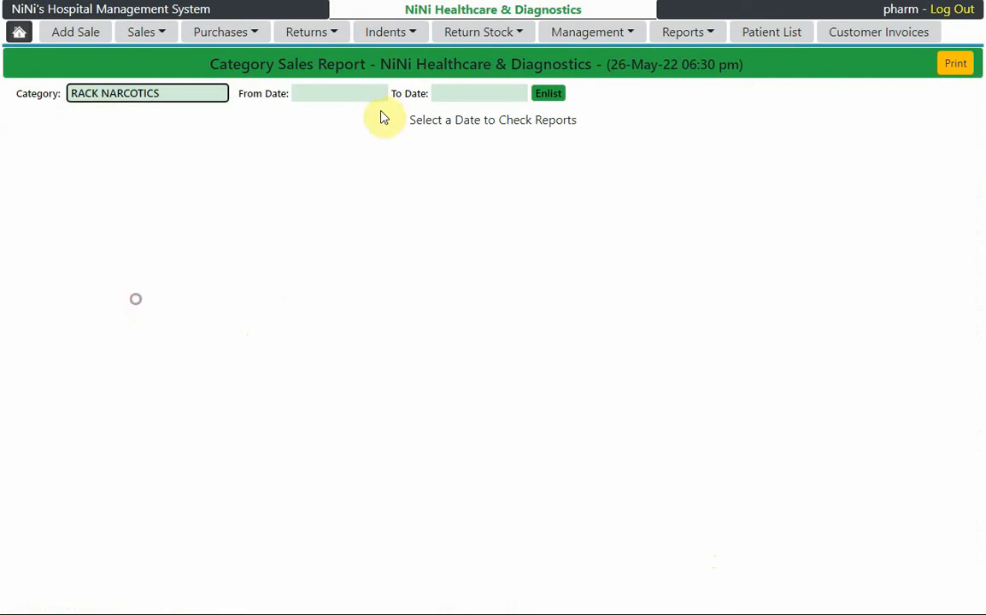
# - Set the category sales report's date range from 01-01-2022 to 26-05-2022
pyautogui.click(339, 93)
pyautogui.click(303, 120)
pyautogui.click(303, 120)
pyautogui.click(304, 119)
pyautogui.click(305, 119)
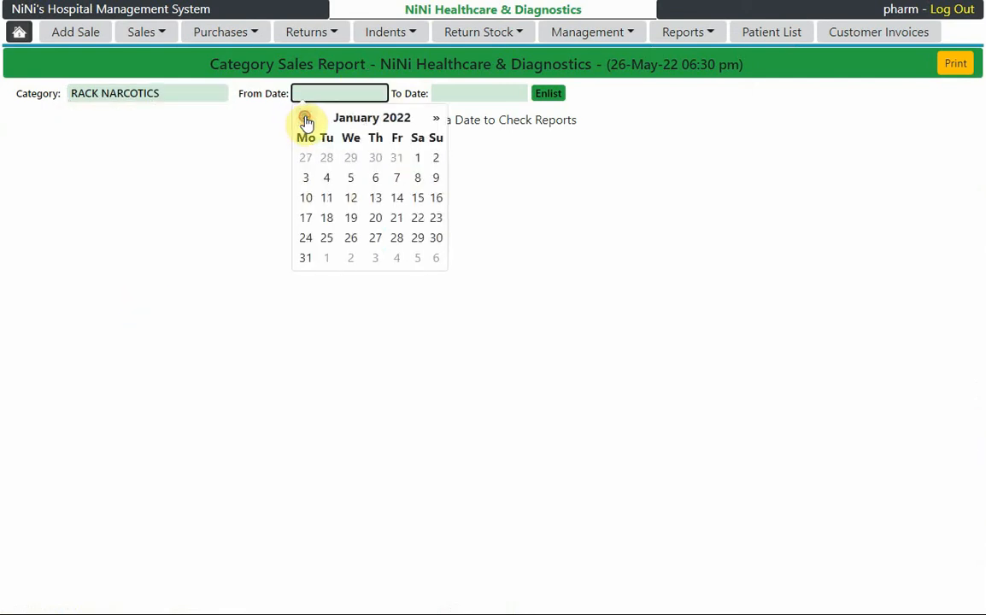
pyautogui.click(416, 157)
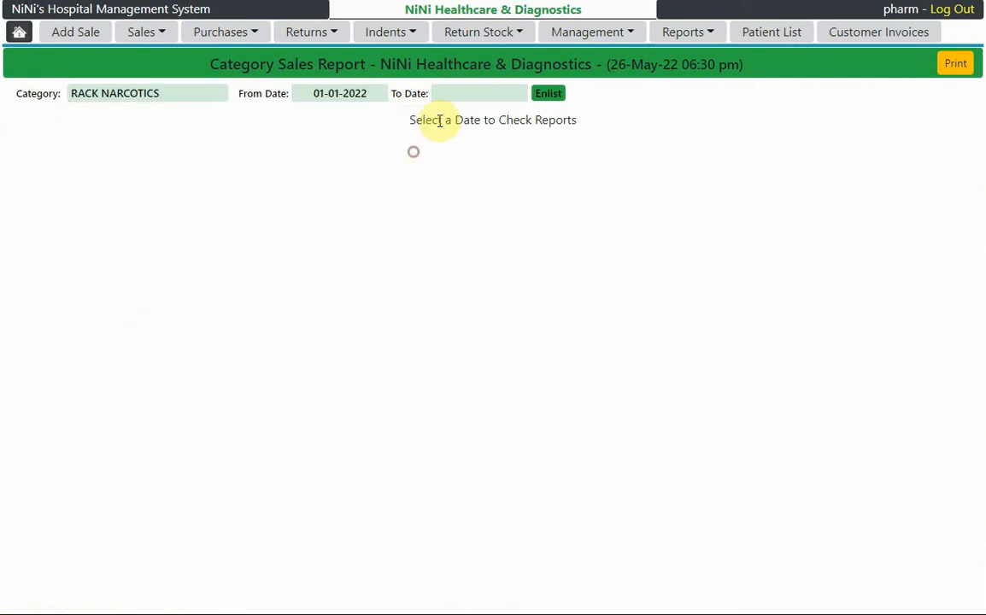
pyautogui.click(450, 94)
pyautogui.click(515, 238)
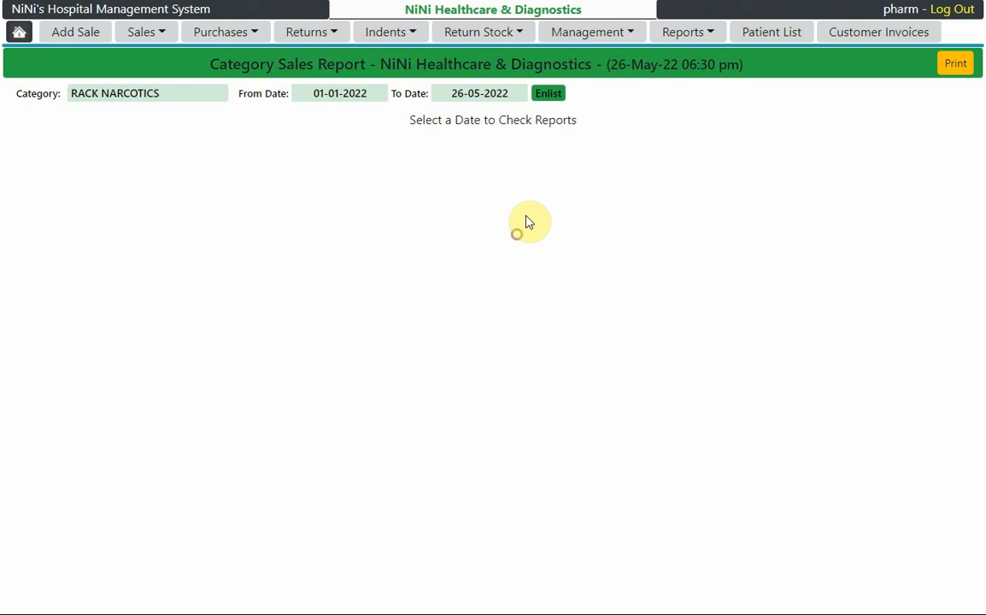
# - List the narcotics sales and examine the batch, stock, quantity and patient details of the MIDAZOCIN INJ 5MG/ML entry in row 11
pyautogui.click(548, 94)
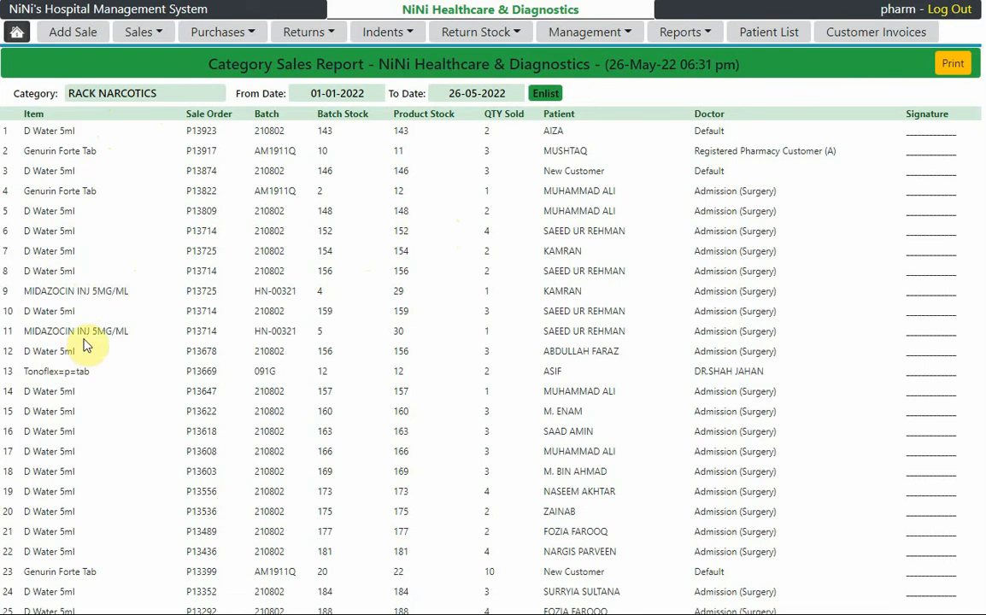
pyautogui.moveTo(49, 331); pyautogui.dragTo(683, 345)
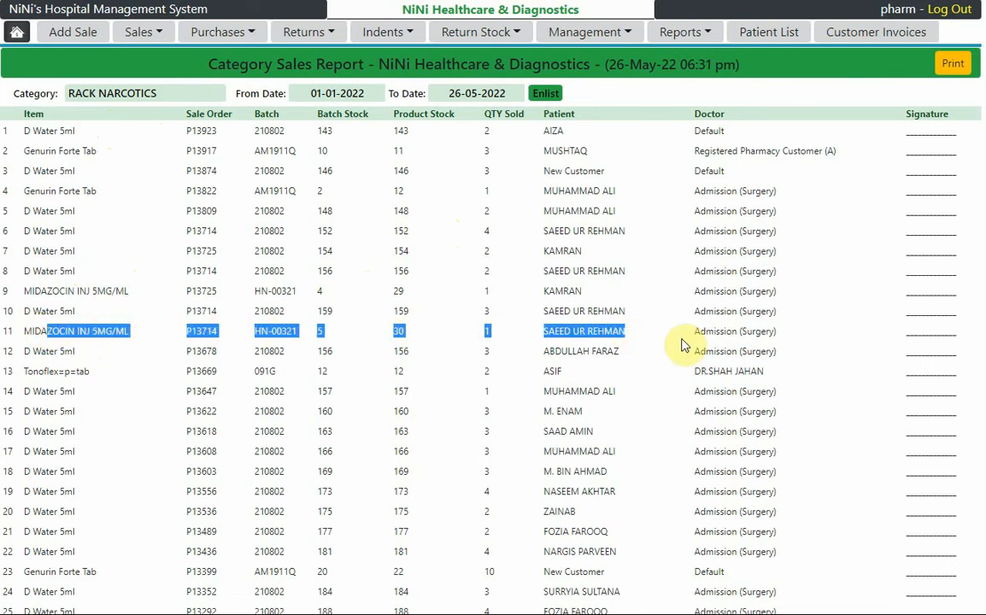
pyautogui.moveTo(545, 332); pyautogui.dragTo(692, 340)
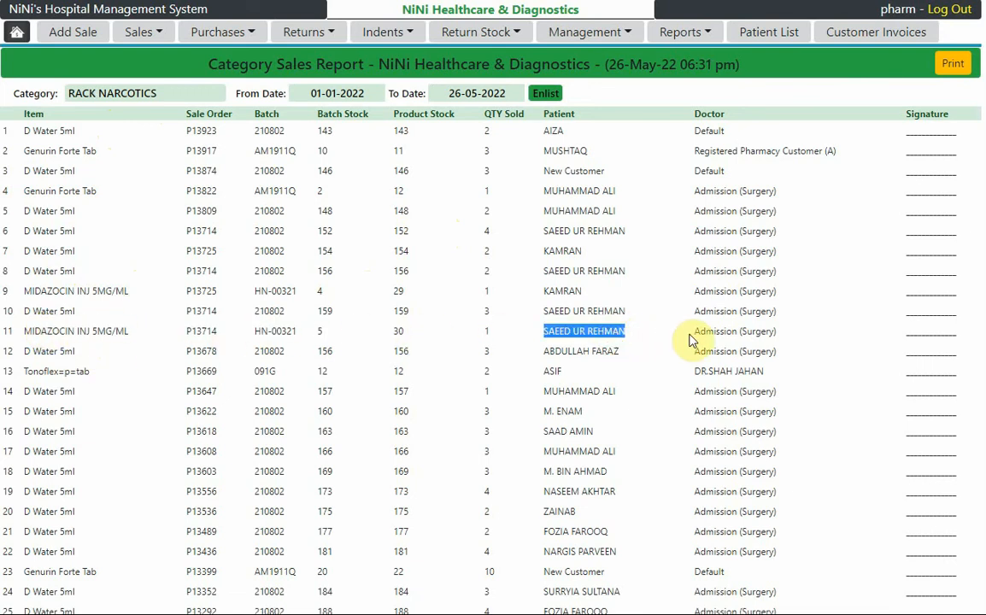
# - Examine the doctor, quantity sold, product stock, batch and sale order of the row 11 MIDAZOCIN entry, and look through the remaining narcotics sales
pyautogui.tripleClick(708, 332)
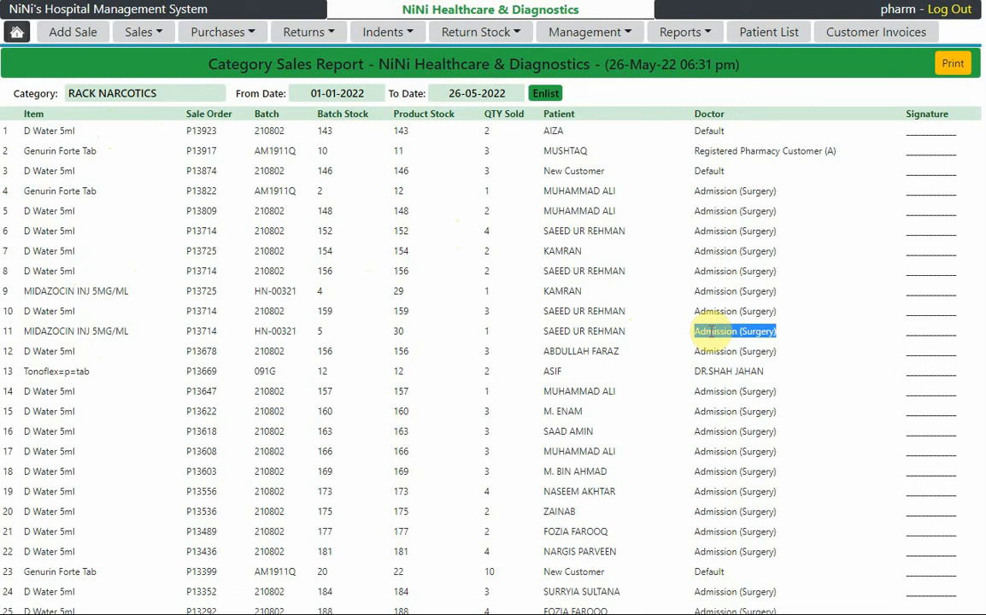
pyautogui.click(478, 333)
pyautogui.click(400, 335)
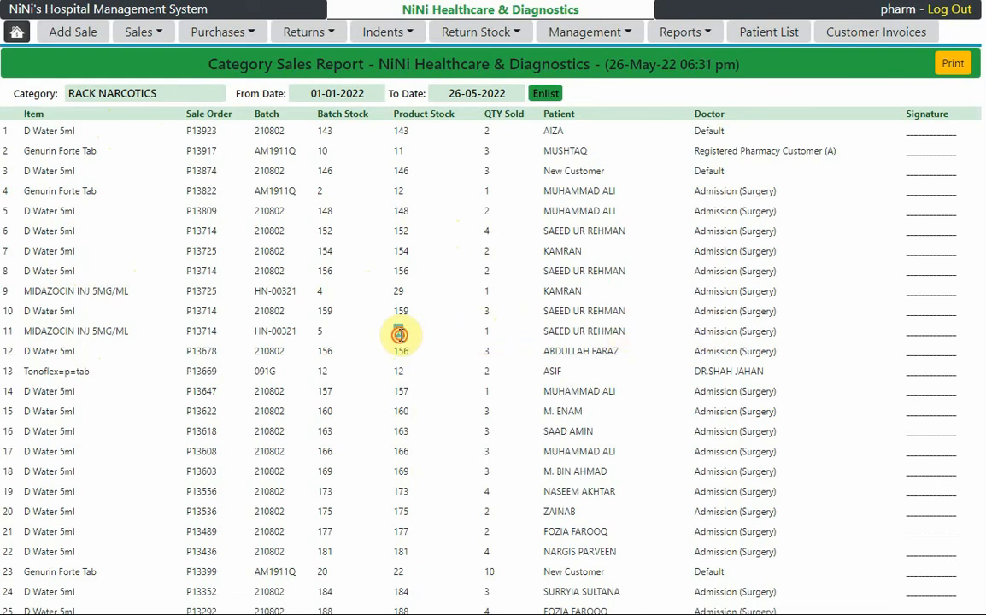
pyautogui.doubleClick(258, 332)
pyautogui.doubleClick(202, 332)
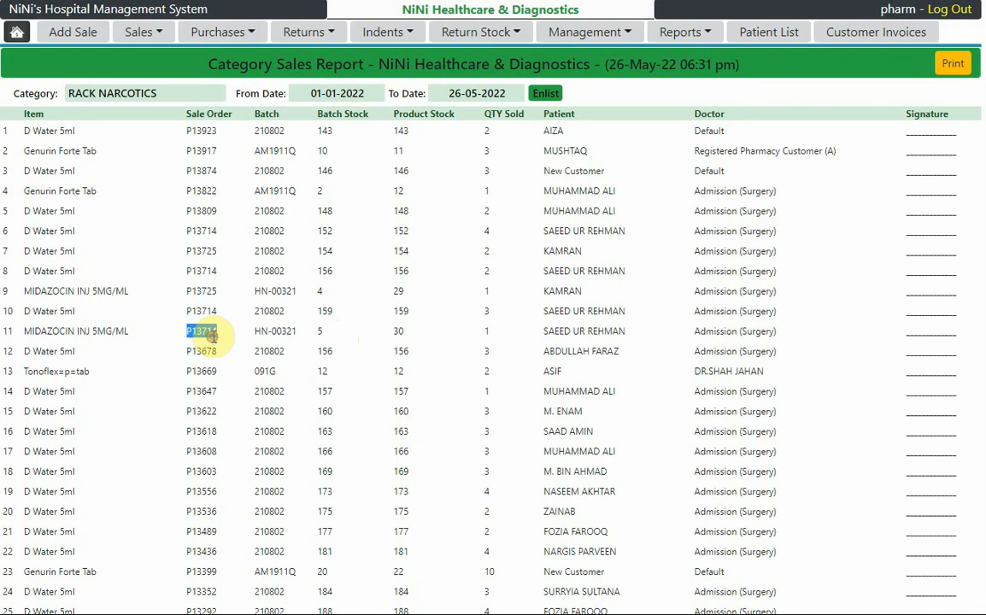
pyautogui.scroll(-3, 215, 335)
pyautogui.scroll(-6, 218, 337)
pyautogui.scroll(9, 220, 329)
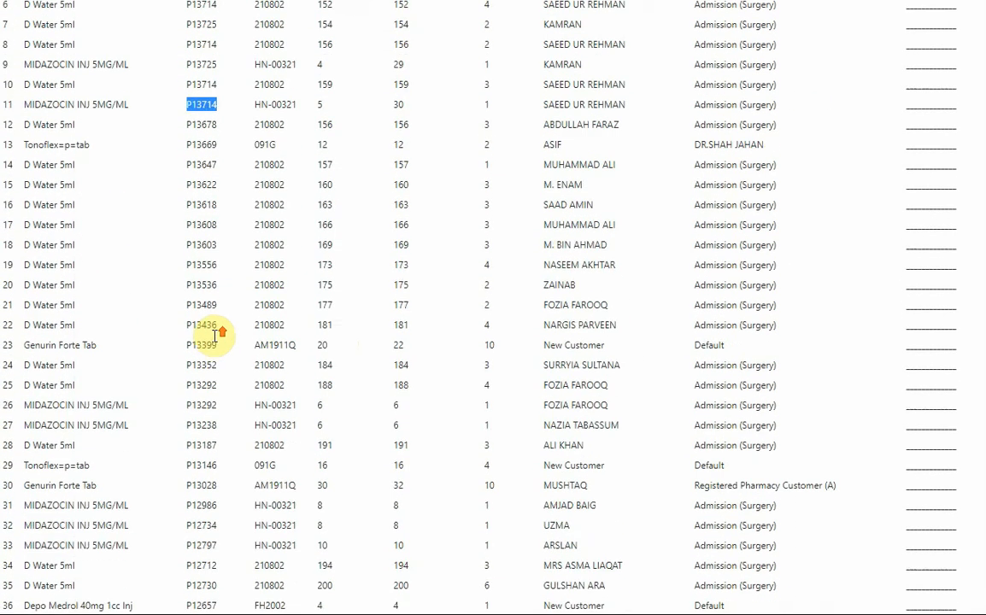
# - Switch the category sales report to the Steroids category and list its sales for the same date range
pyautogui.click(157, 96)
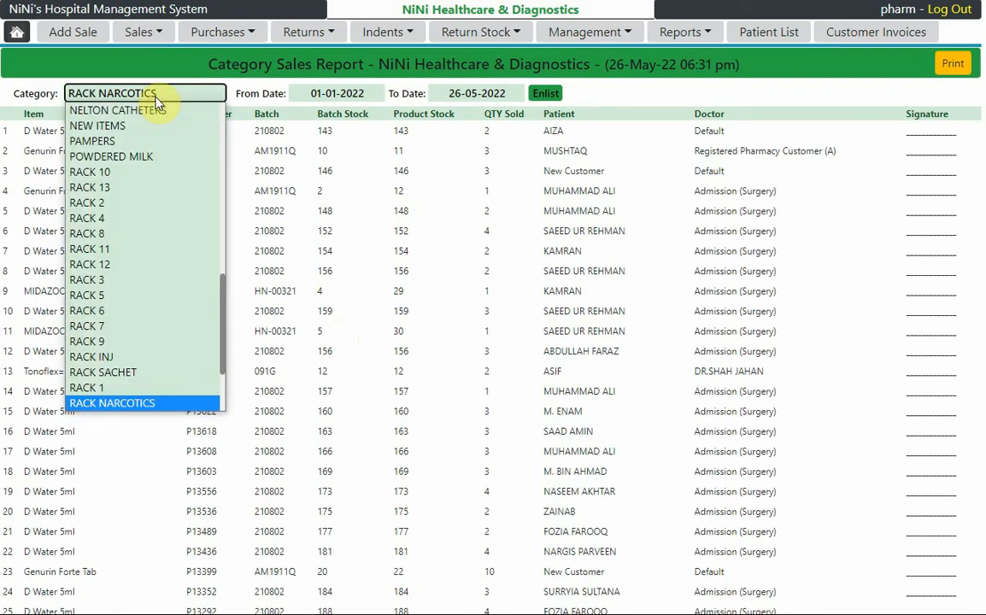
pyautogui.scroll(10, 149, 176)
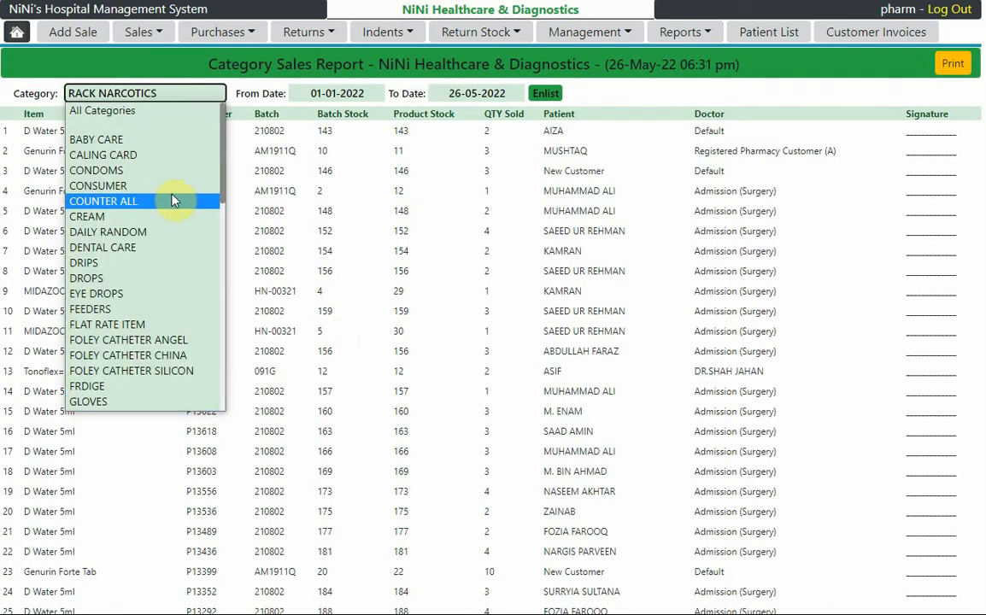
pyautogui.scroll(-10, 164, 275)
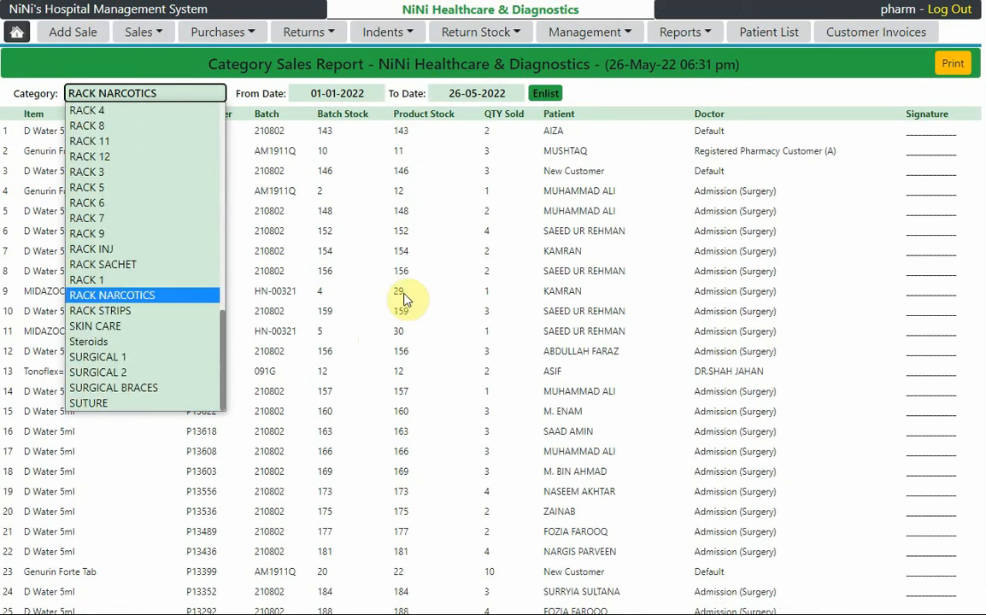
pyautogui.click(122, 343)
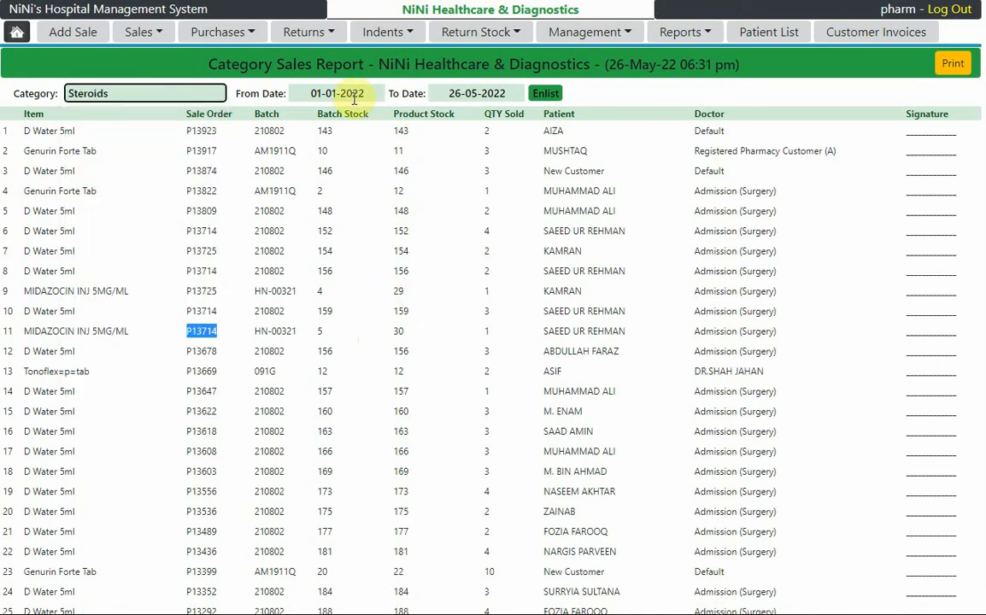
pyautogui.click(547, 95)
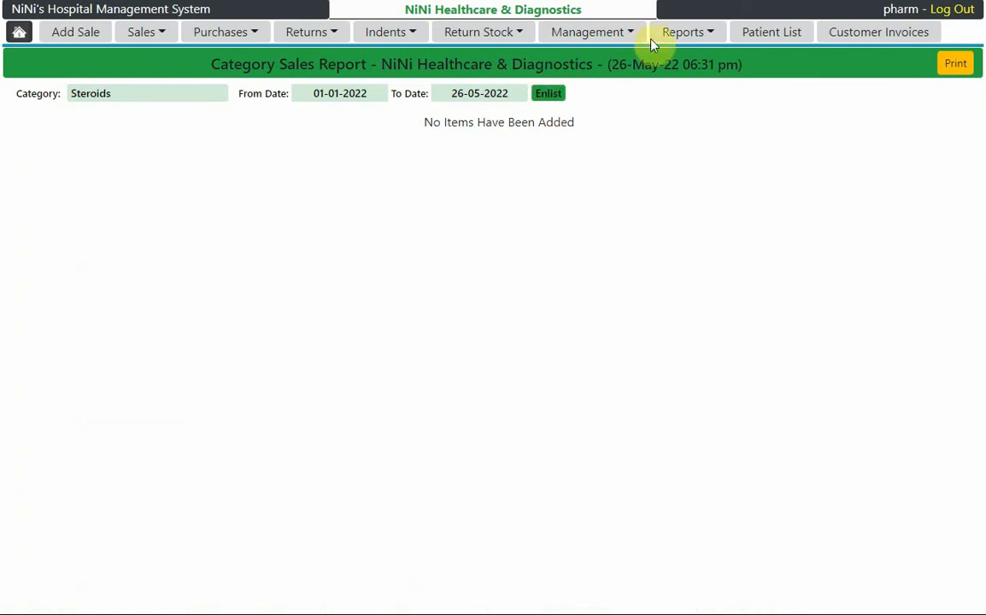
# - Open the Pharmacy Report and list it for all centers with both the from and to dates set to 26-05-2022
pyautogui.click(671, 36)
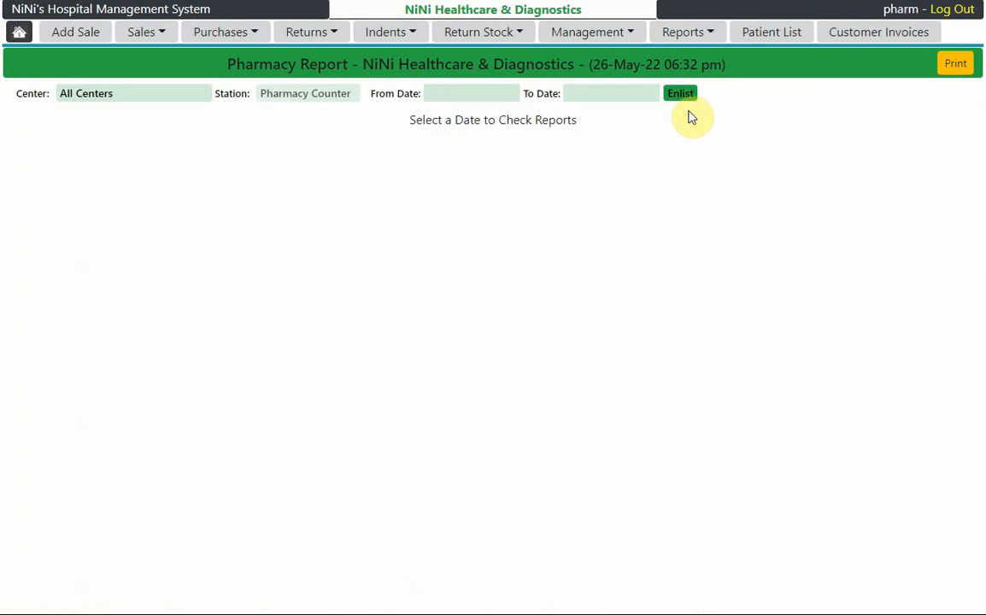
pyautogui.click(447, 95)
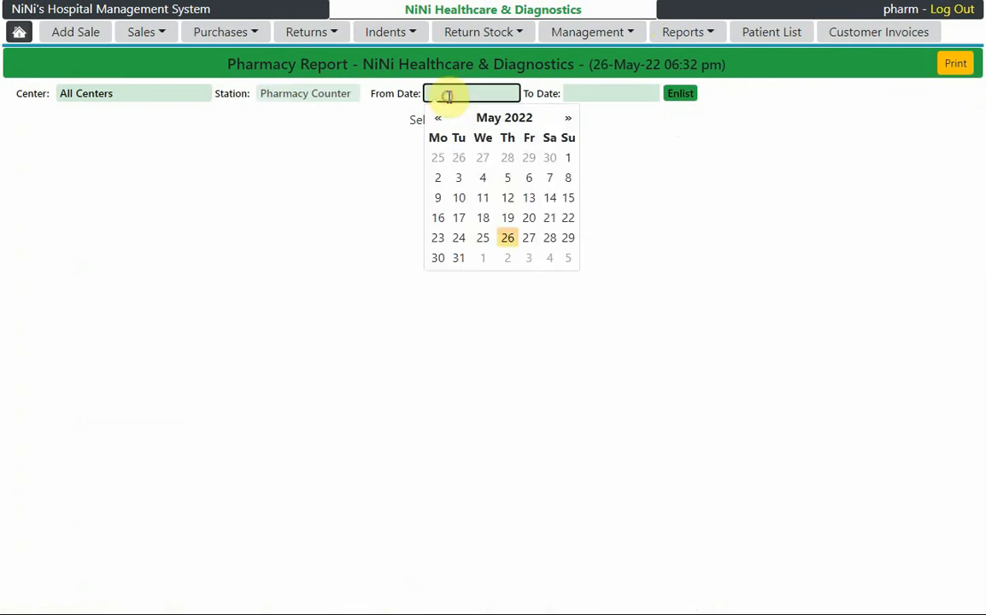
pyautogui.click(509, 238)
pyautogui.click(619, 91)
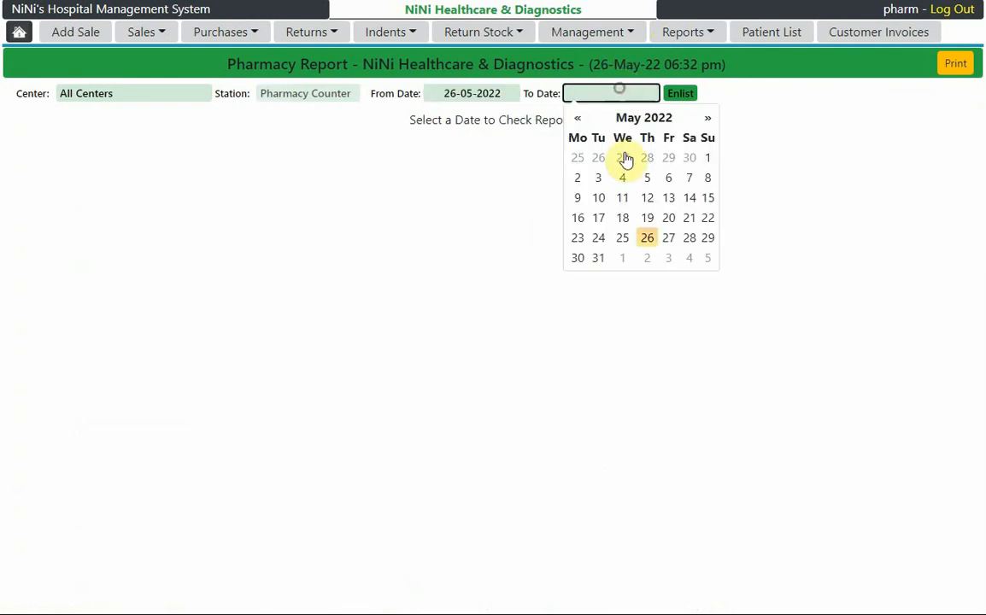
pyautogui.click(647, 238)
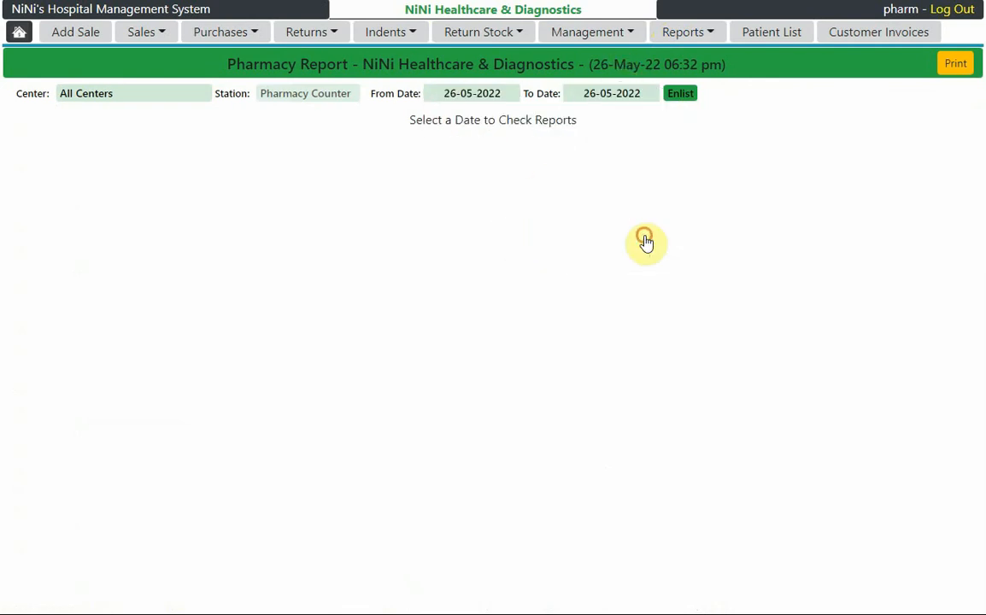
pyautogui.click(683, 95)
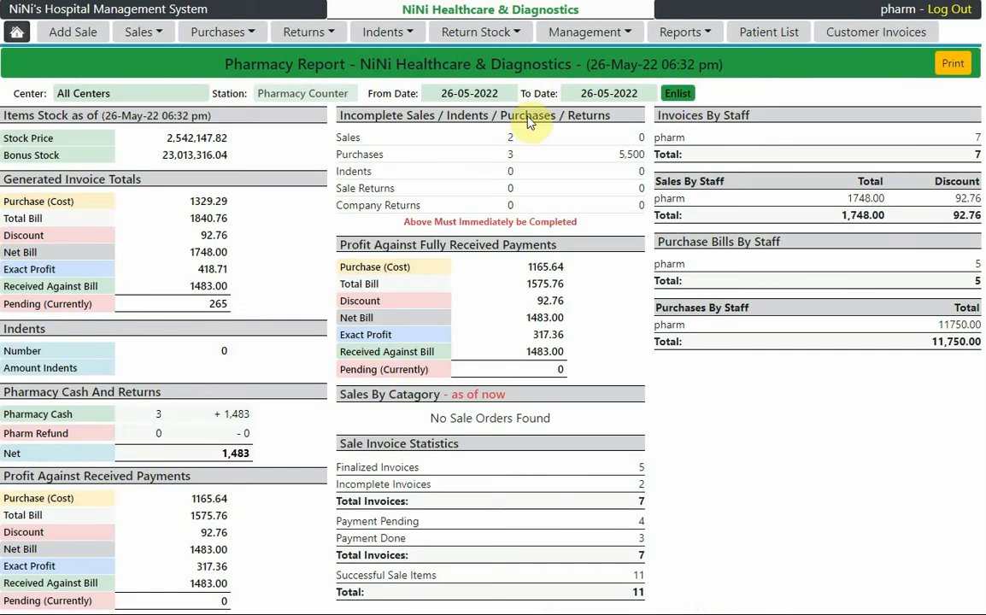
# - Examine the stock price and bonus stock values in the Items Stock section of the pharmacy report
pyautogui.click(178, 141)
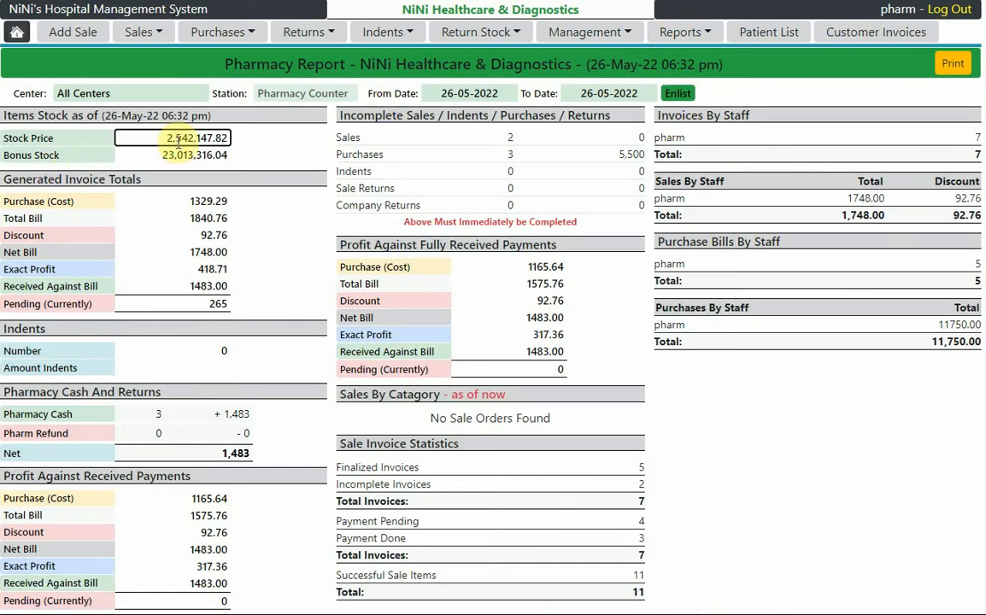
pyautogui.moveTo(178, 144); pyautogui.dragTo(126, 119)
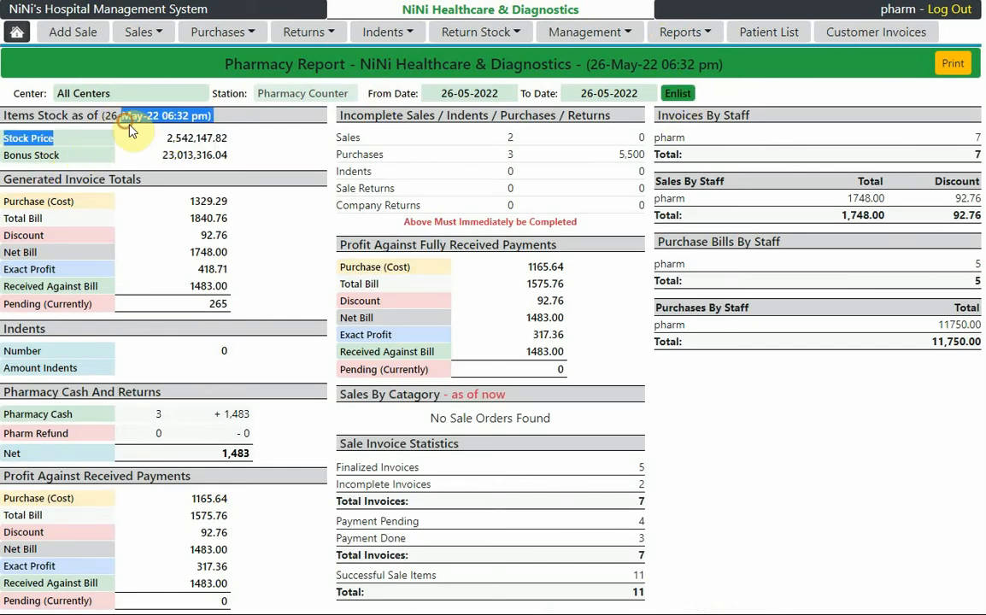
pyautogui.doubleClick(199, 139)
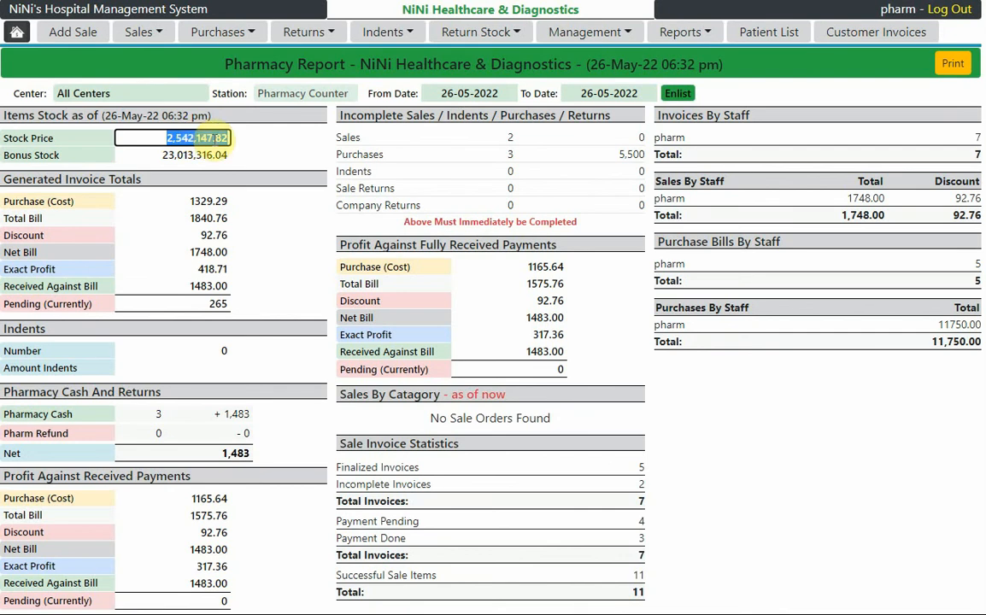
pyautogui.doubleClick(192, 155)
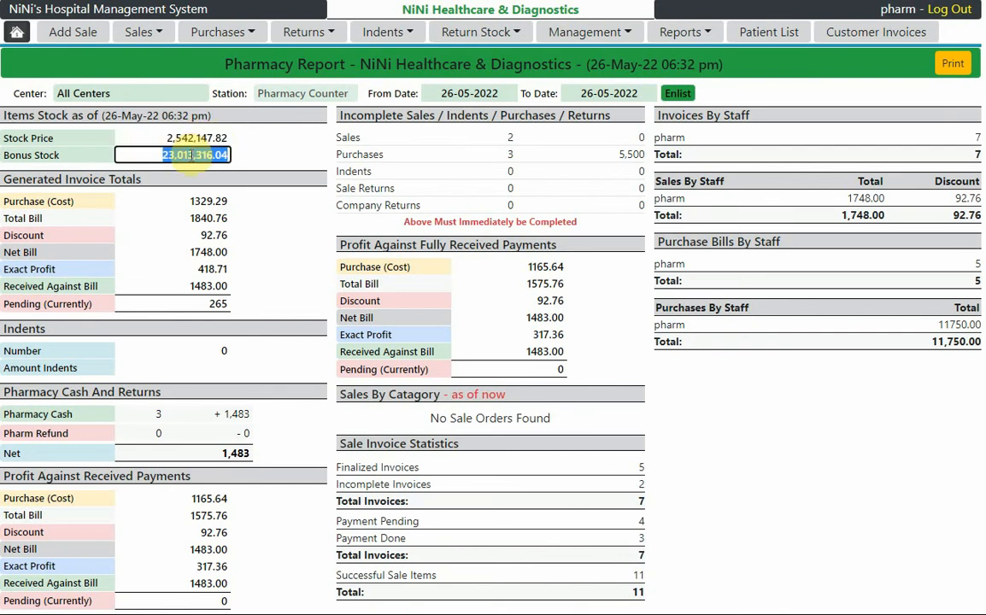
# - Examine the Generated Invoice Totals, from purchase cost, total bill and discount through net bill, exact profit, received and pending amounts
pyautogui.moveTo(33, 179); pyautogui.dragTo(192, 205)
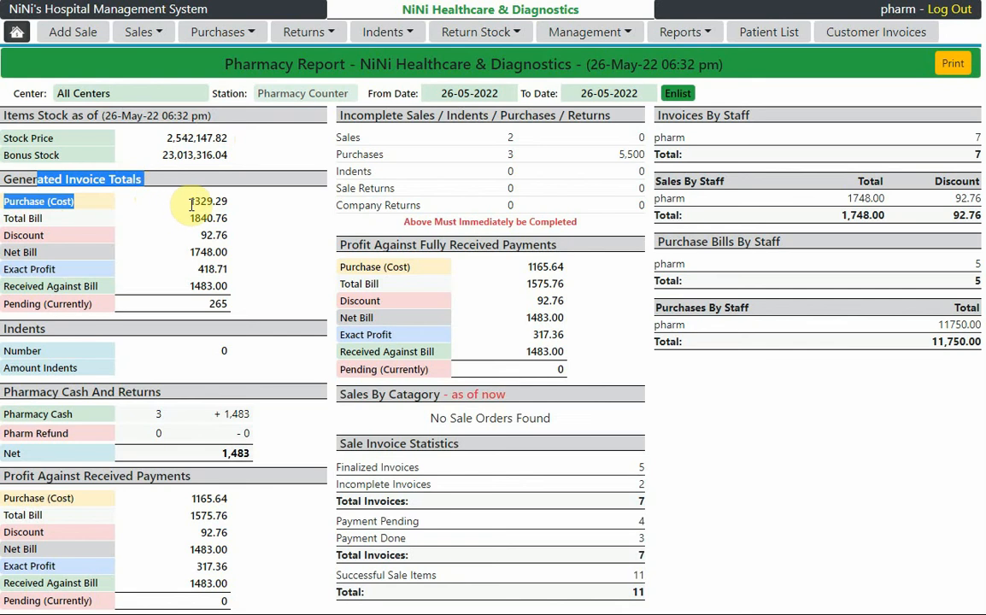
pyautogui.click(191, 205)
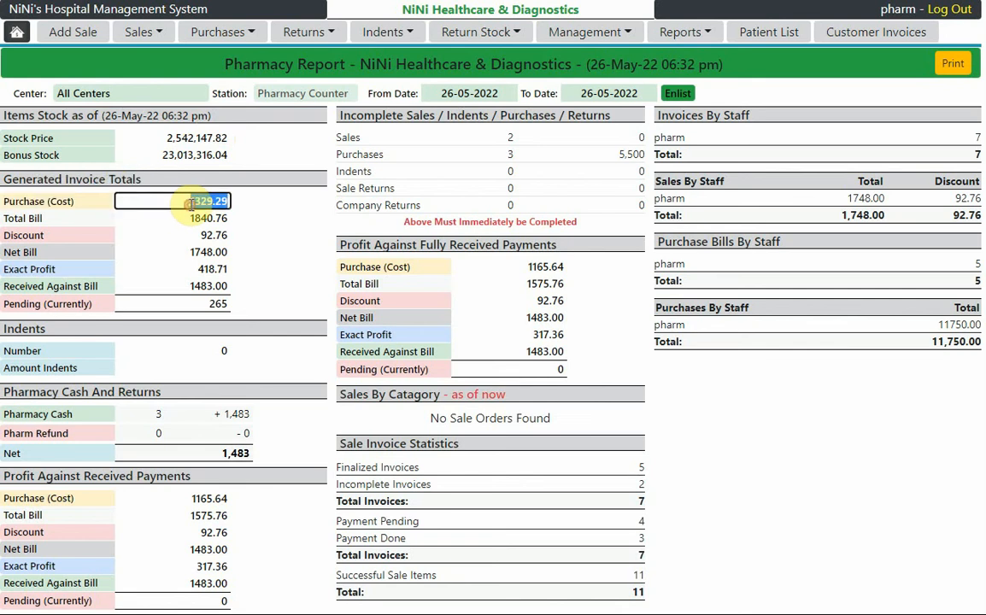
pyautogui.click(171, 218)
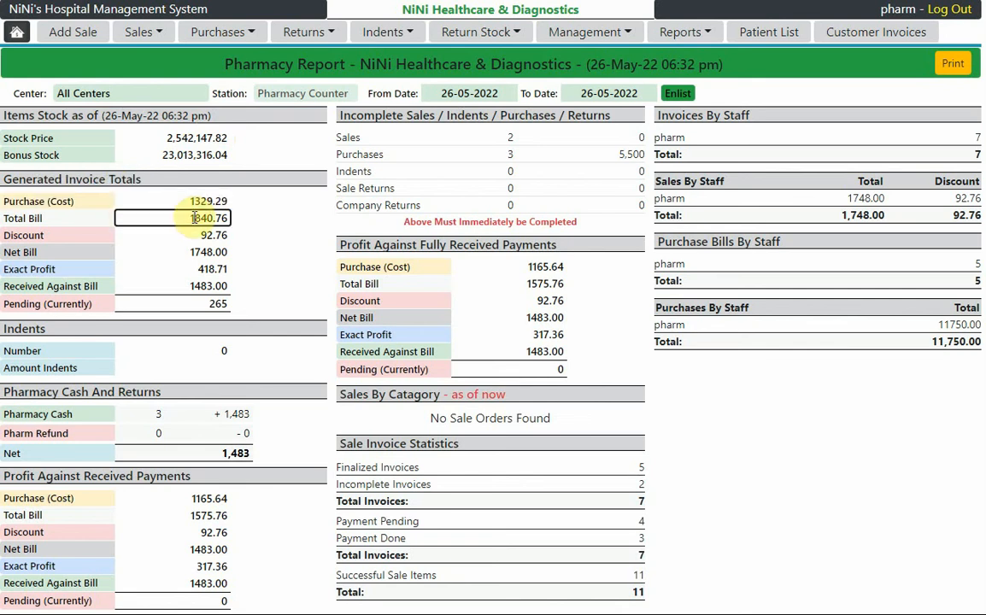
pyautogui.click(196, 237)
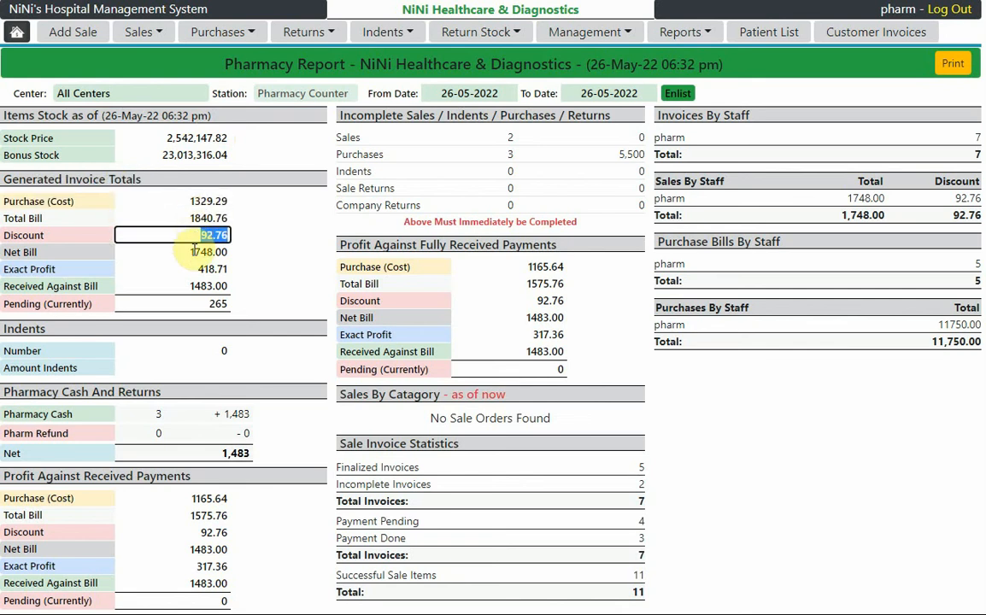
pyautogui.click(175, 251)
pyautogui.click(210, 270)
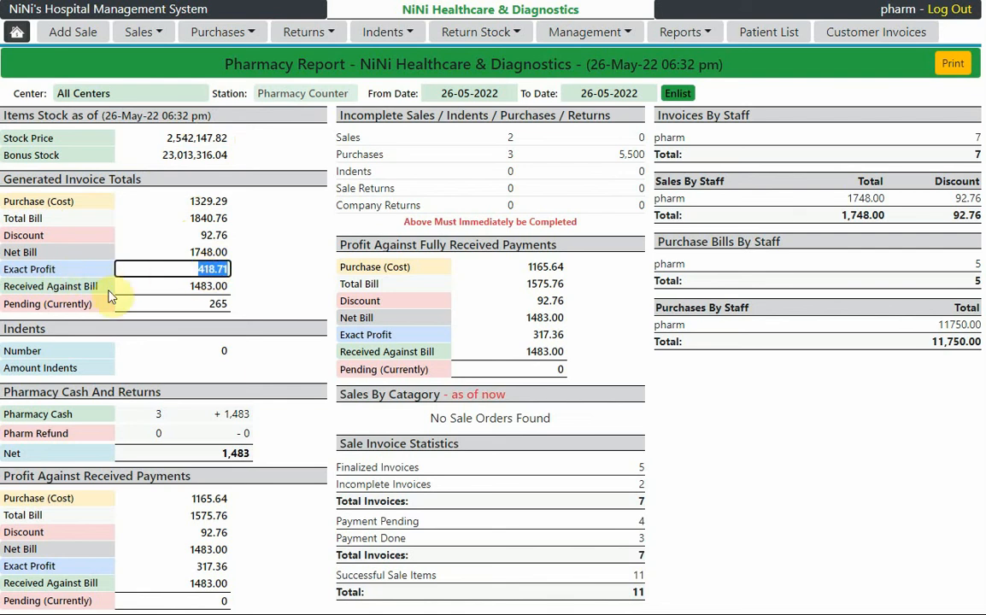
pyautogui.press('Tab')
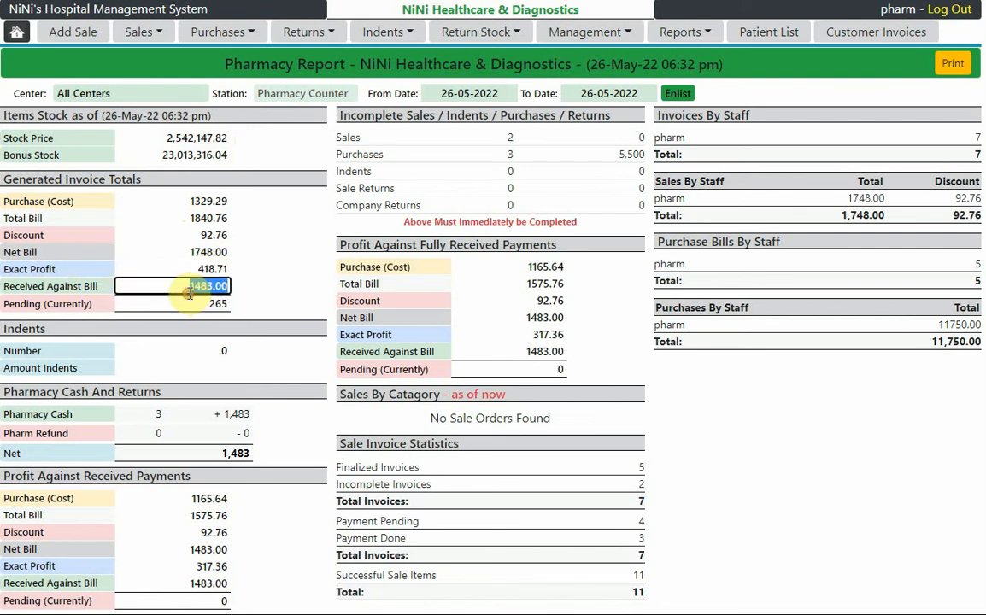
pyautogui.press('Tab')
# - Examine the pharmacy cash and refund amounts in the Pharmacy Cash And Returns section
pyautogui.scroll(-1, 203, 253)
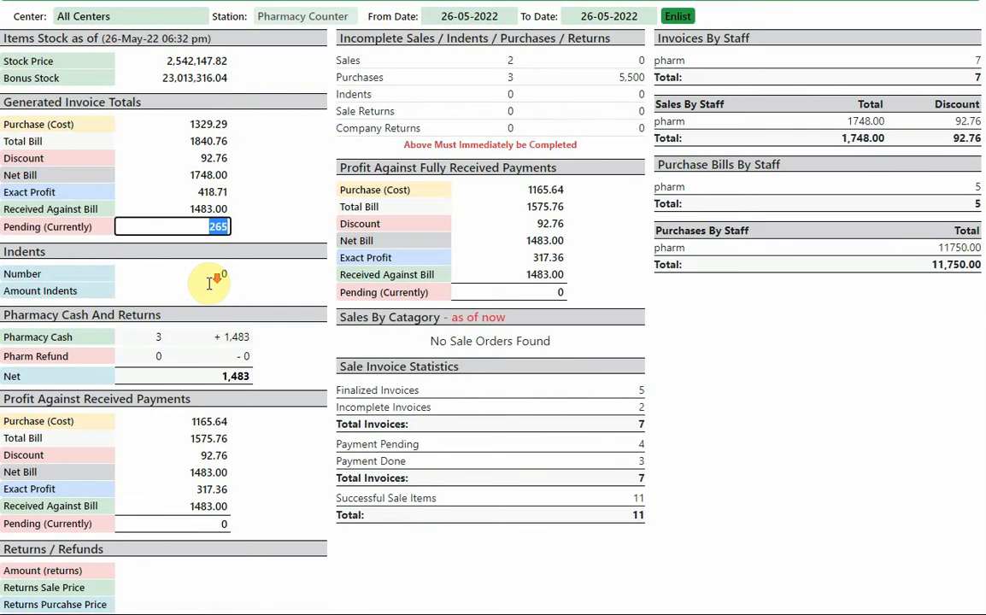
pyautogui.scroll(-2, 209, 282)
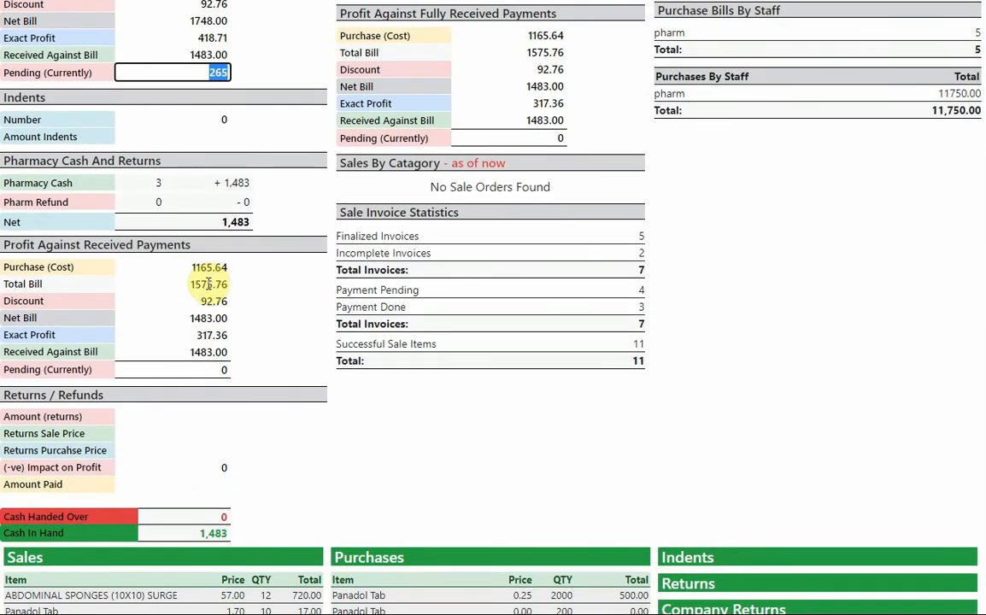
pyautogui.click(217, 182)
pyautogui.click(230, 202)
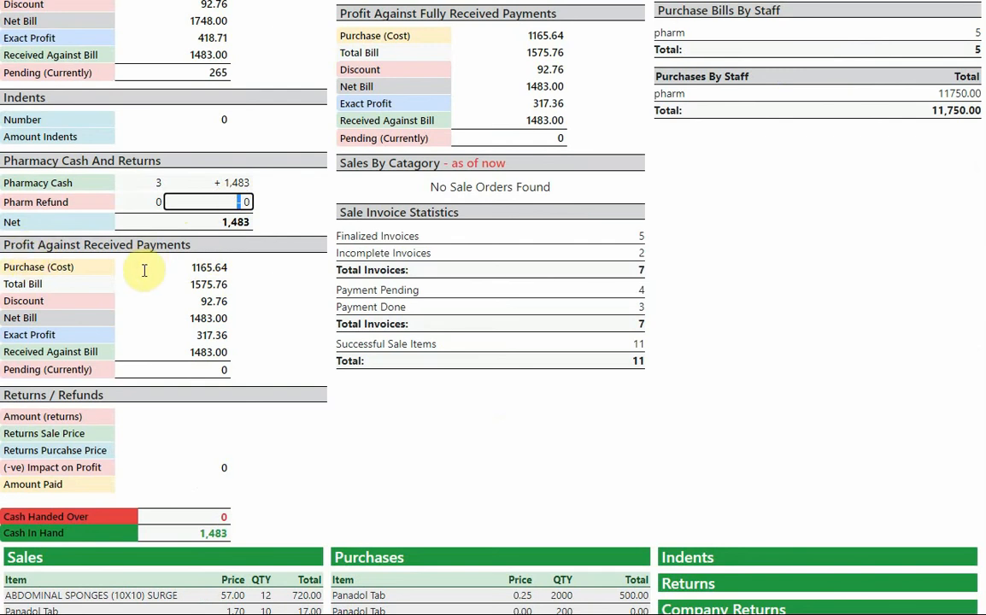
# - Compare the Generated Invoice Totals section with the received amount under Profit Against Received Payments
pyautogui.scroll(3, 168, 202)
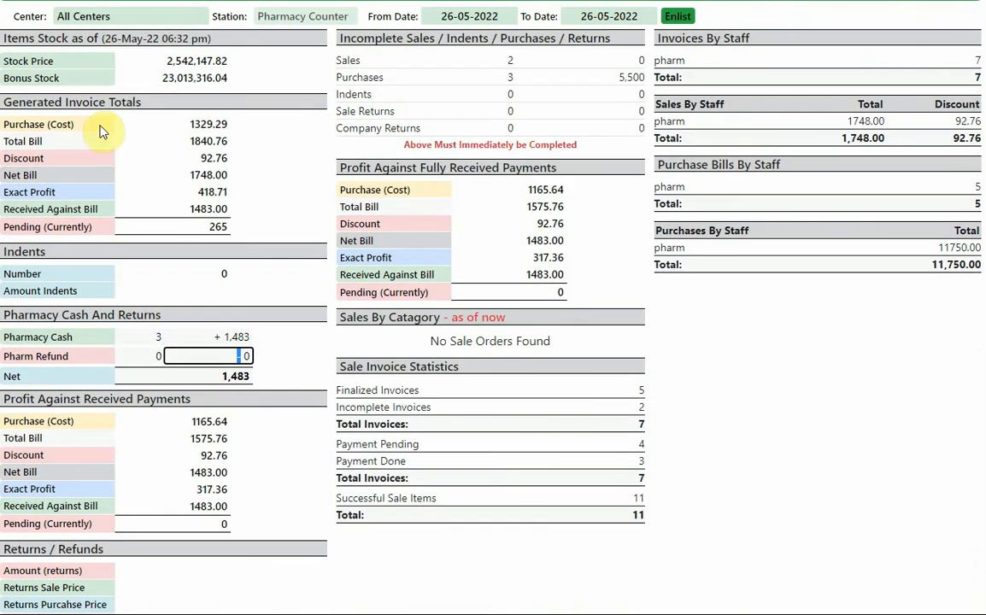
pyautogui.tripleClick(125, 102)
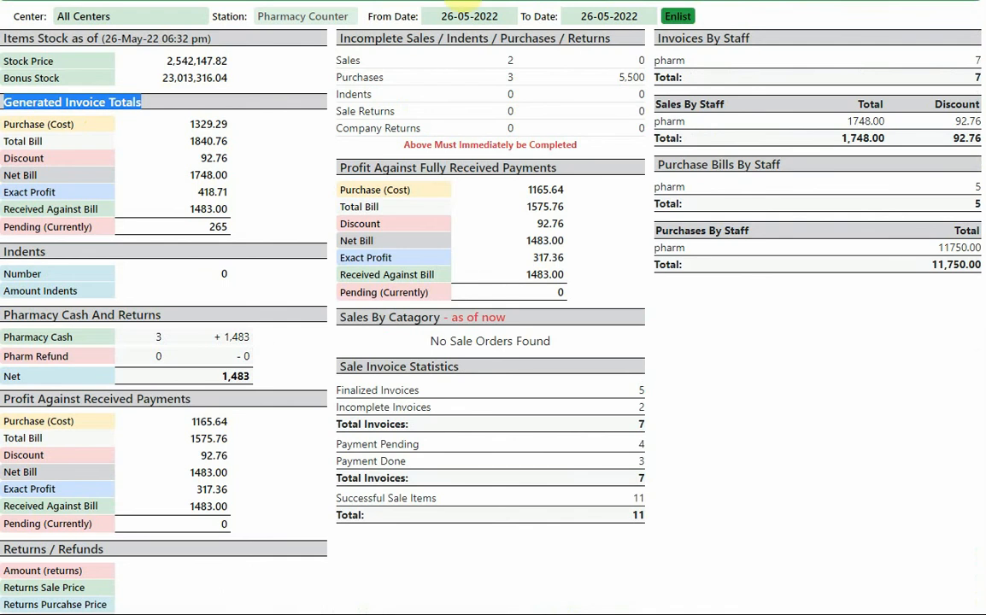
pyautogui.scroll(-5, 356, 95)
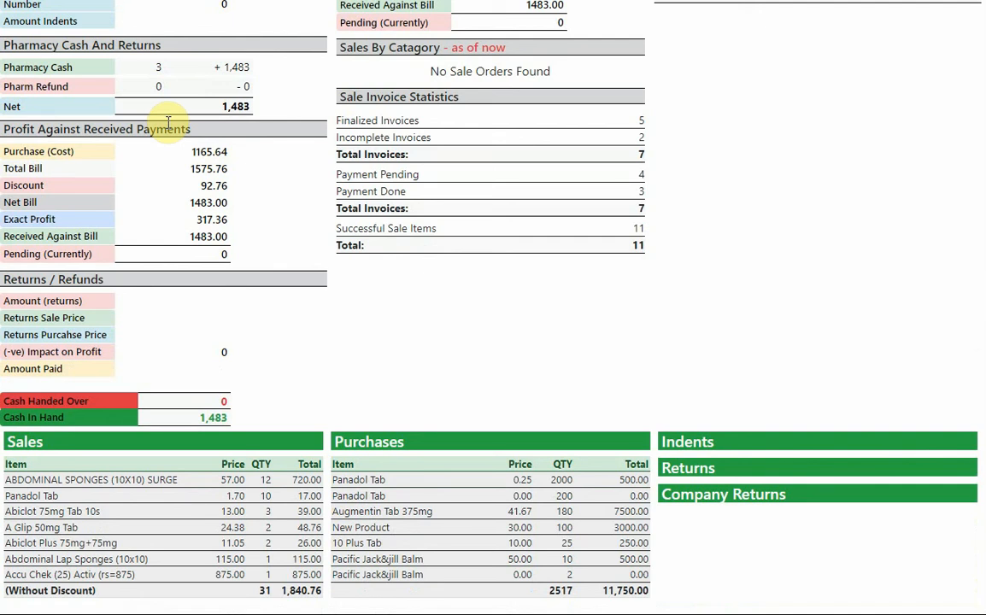
pyautogui.doubleClick(214, 238)
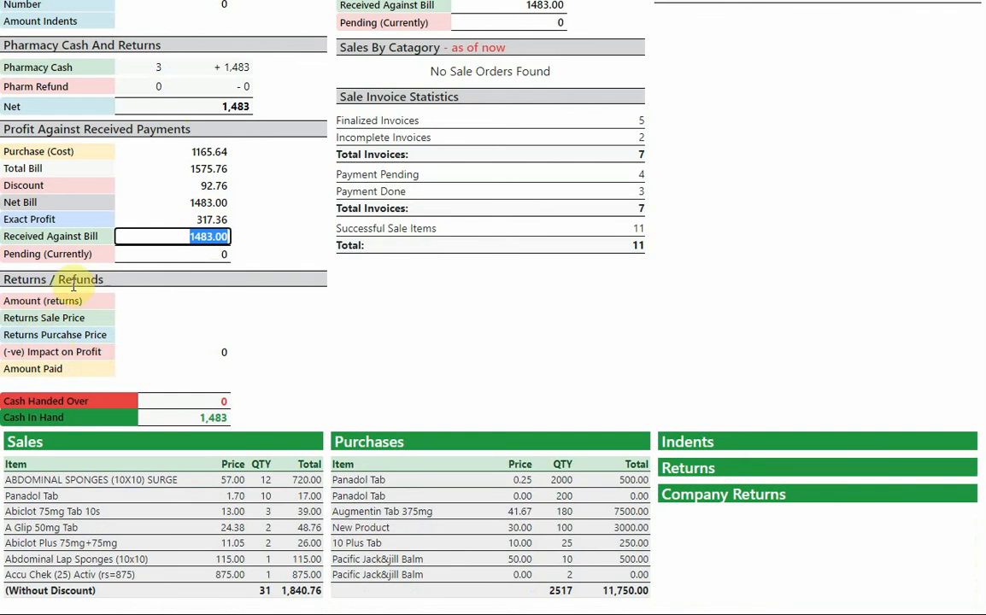
# - Set the pharmacy report's from date to 01-05-2022, list it again and view the totals for the extended period
pyautogui.scroll(4, 420, 296)
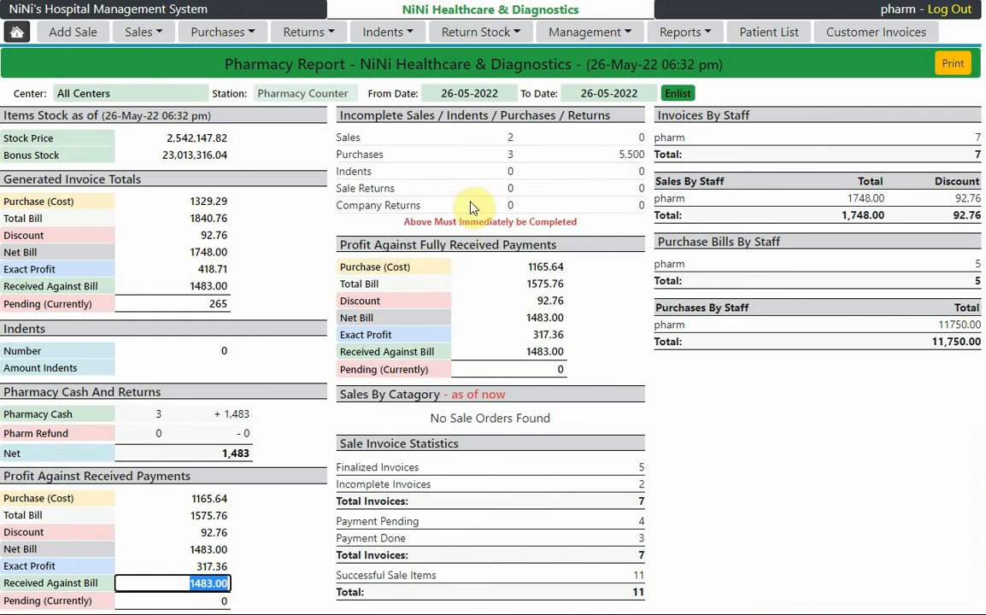
pyautogui.click(471, 94)
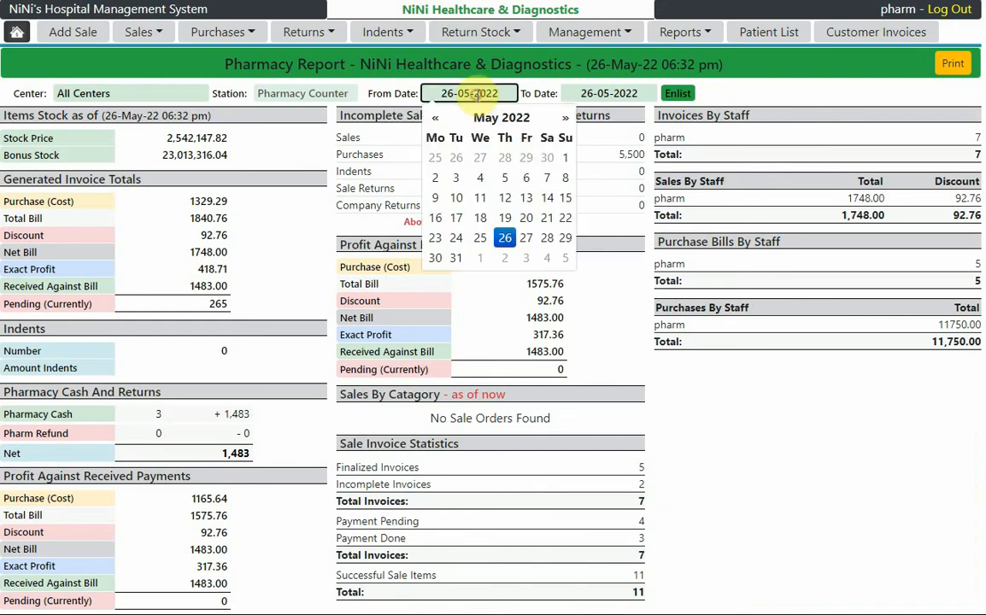
pyautogui.click(565, 157)
pyautogui.click(680, 98)
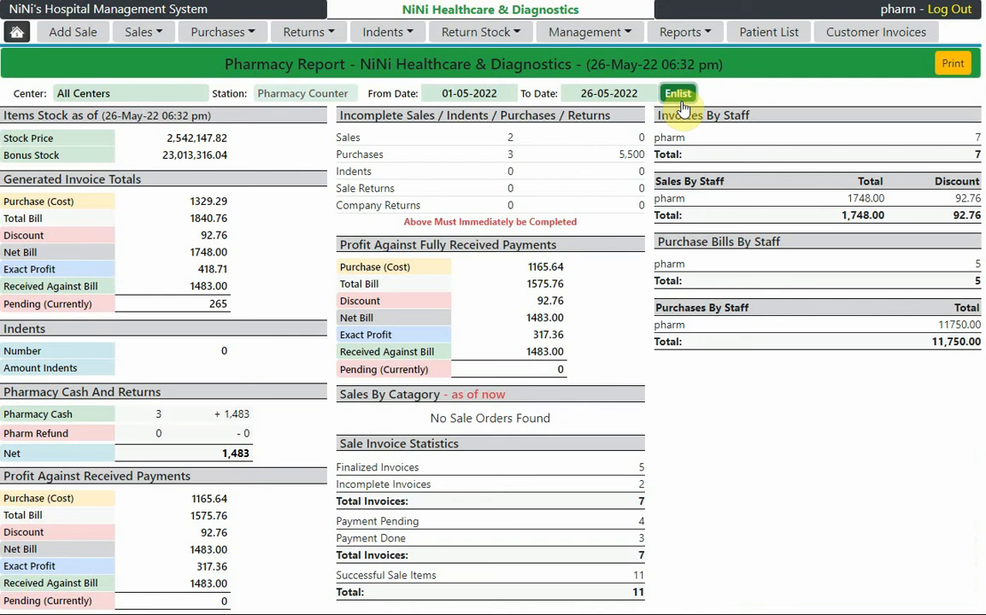
pyautogui.scroll(-3, 161, 270)
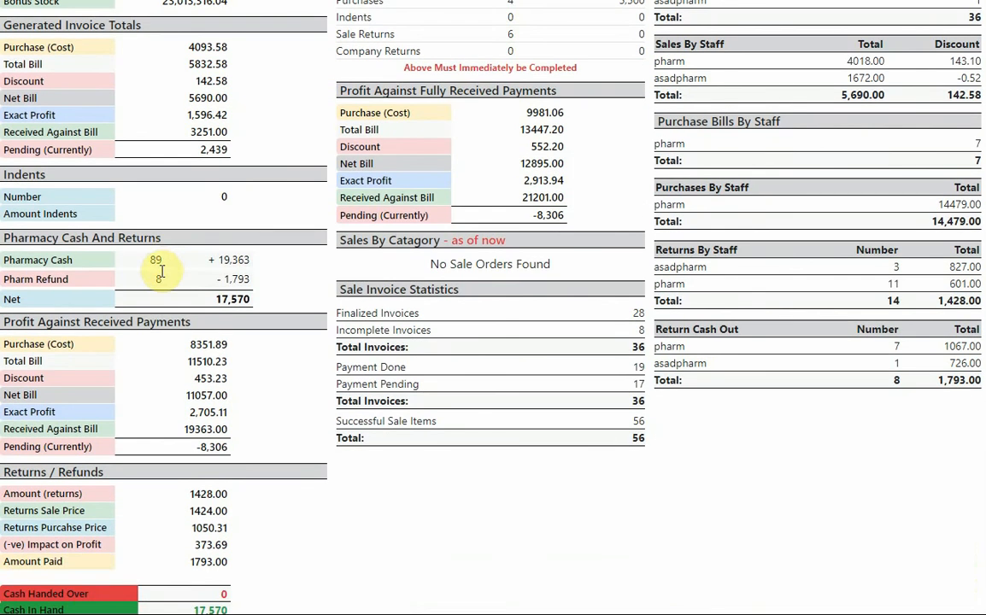
# - Examine the Returns / Refunds section of the pharmacy report, including the negative impact on profit
pyautogui.scroll(-2, 246, 214)
pyautogui.scroll(2, 241, 357)
pyautogui.scroll(-3, 171, 360)
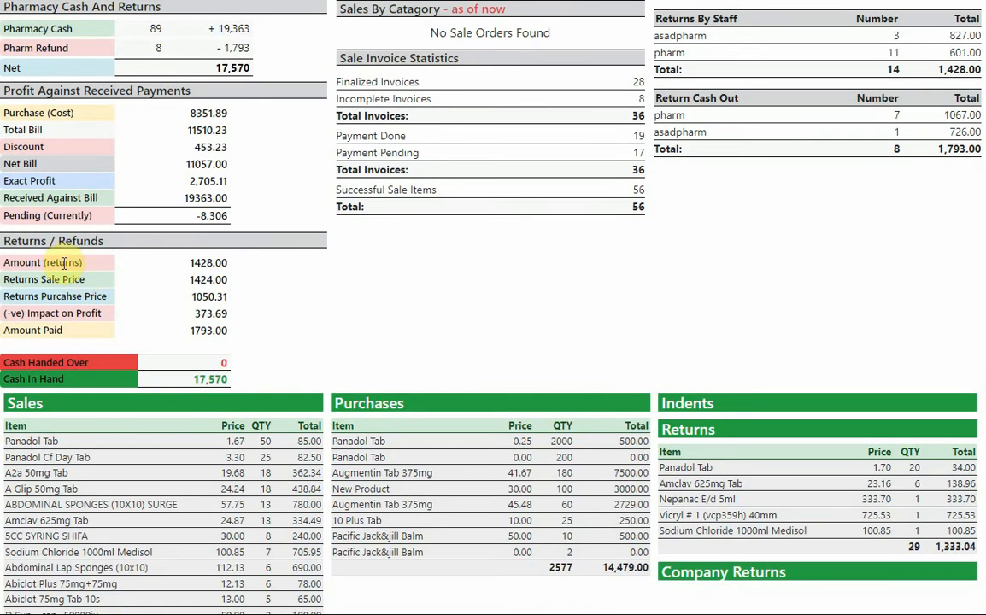
pyautogui.doubleClick(206, 313)
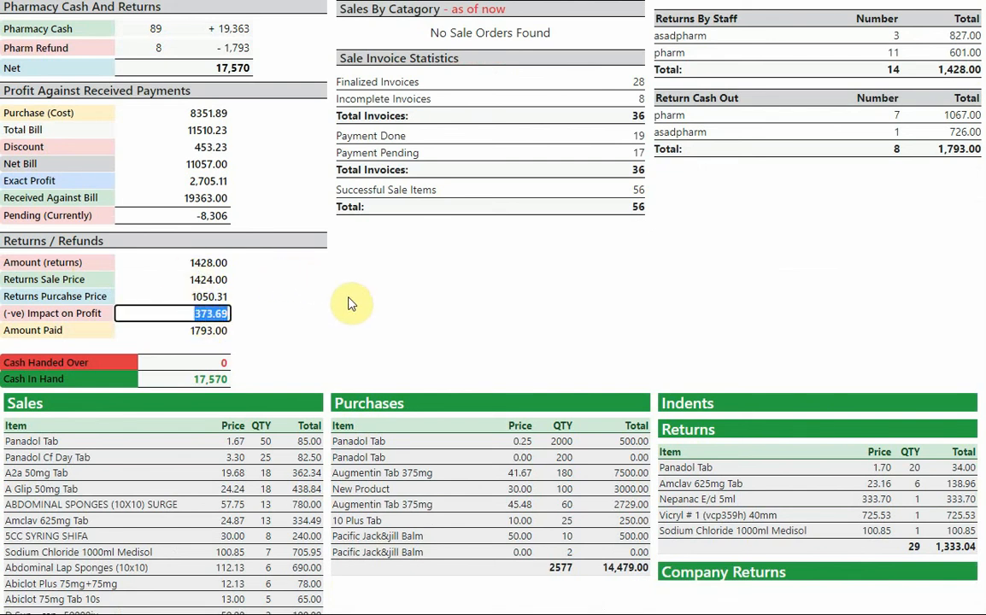
# - Examine the Incomplete Sales / Indents / Purchases / Returns section and its note about completing those entries
pyautogui.scroll(5, 341, 257)
pyautogui.scroll(1, 351, 300)
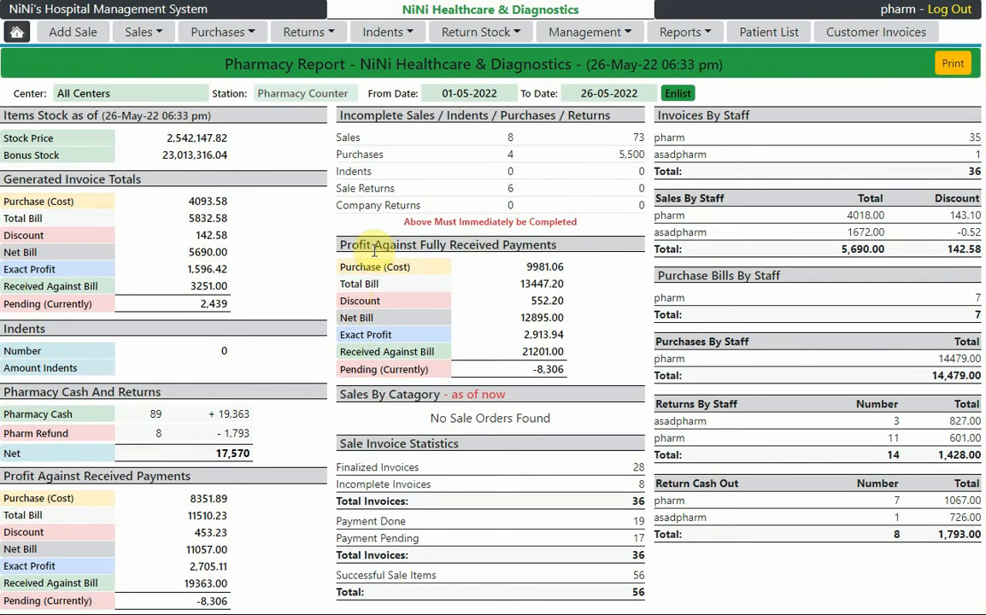
pyautogui.tripleClick(342, 115)
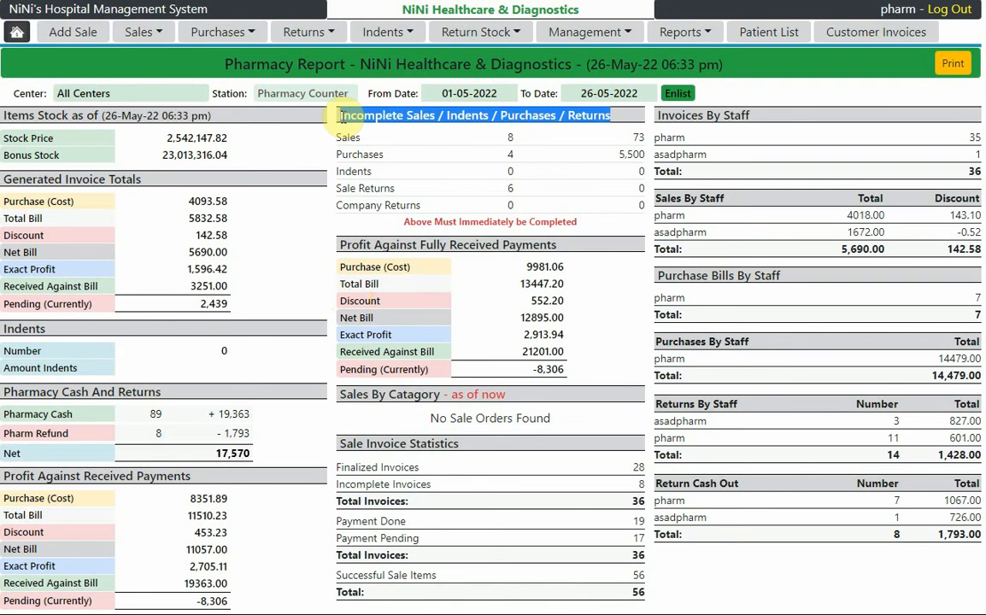
pyautogui.click(495, 223)
pyautogui.tripleClick(447, 223)
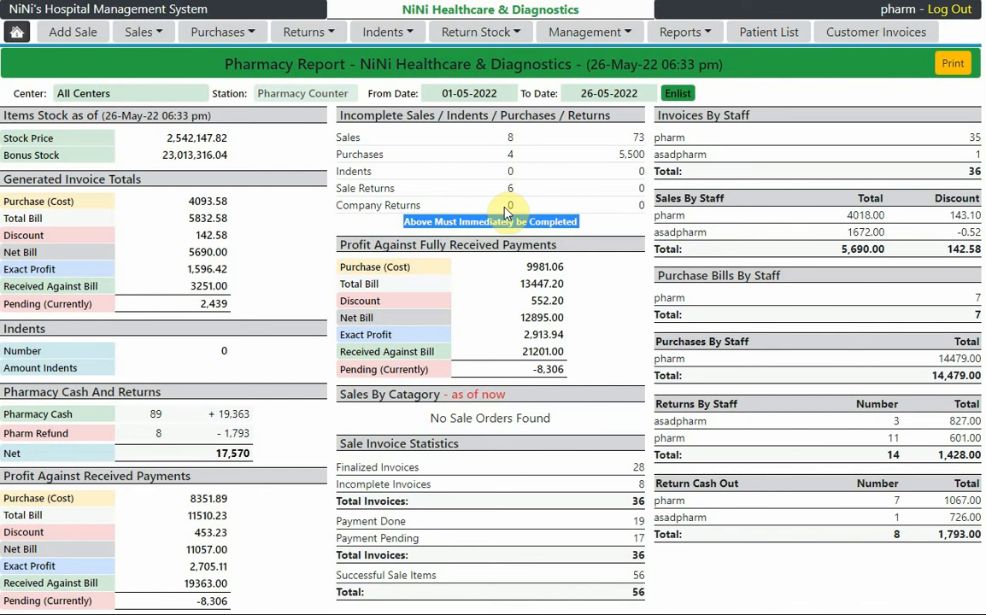
# - Compare the Profit Against Received Payments section with Profit Against Fully Received Payments
pyautogui.scroll(-1, 504, 214)
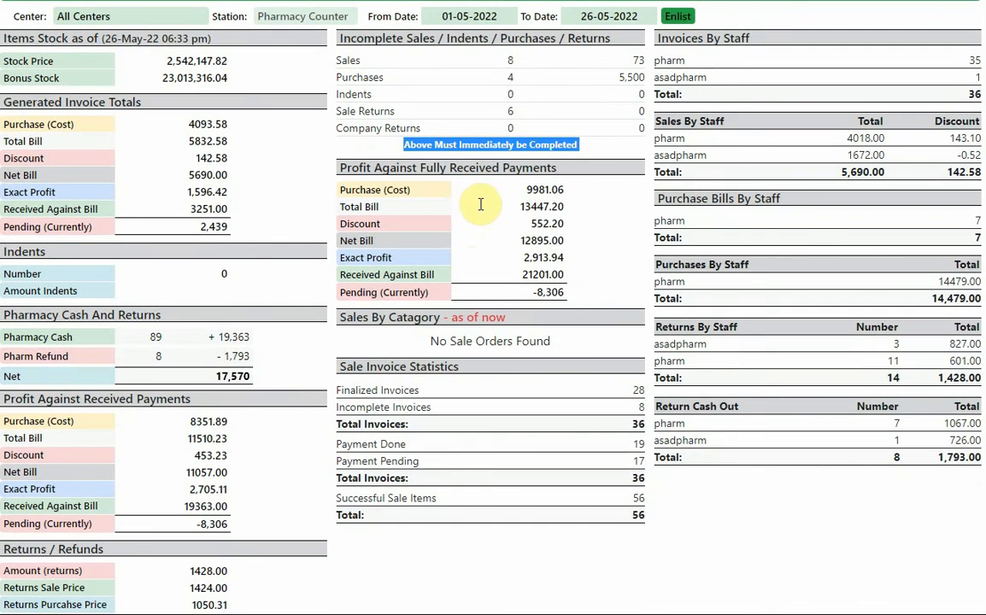
pyautogui.scroll(-2, 479, 205)
pyautogui.tripleClick(77, 245)
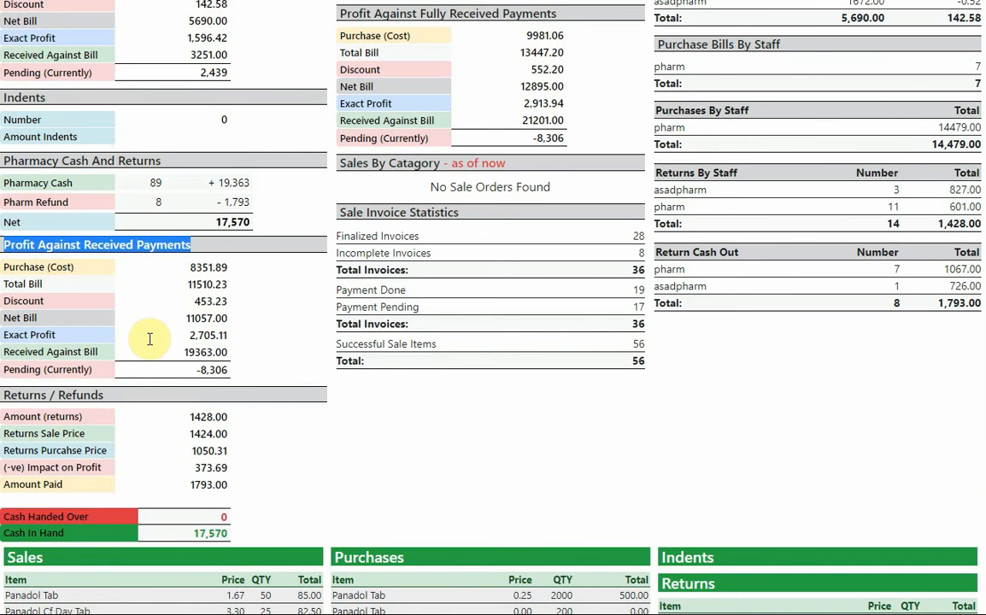
pyautogui.scroll(3, 149, 362)
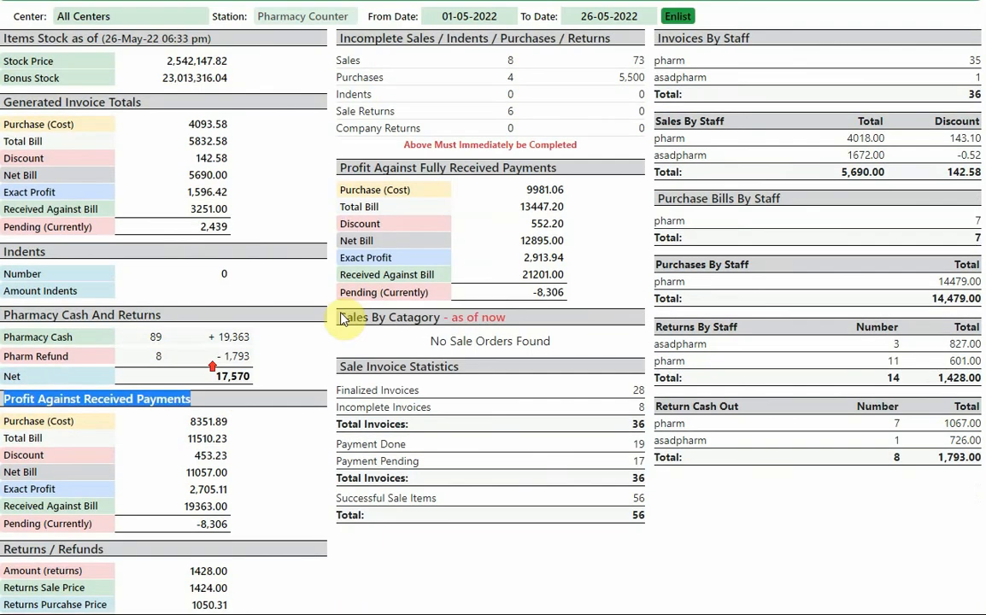
pyautogui.doubleClick(395, 168)
pyautogui.tripleClick(395, 167)
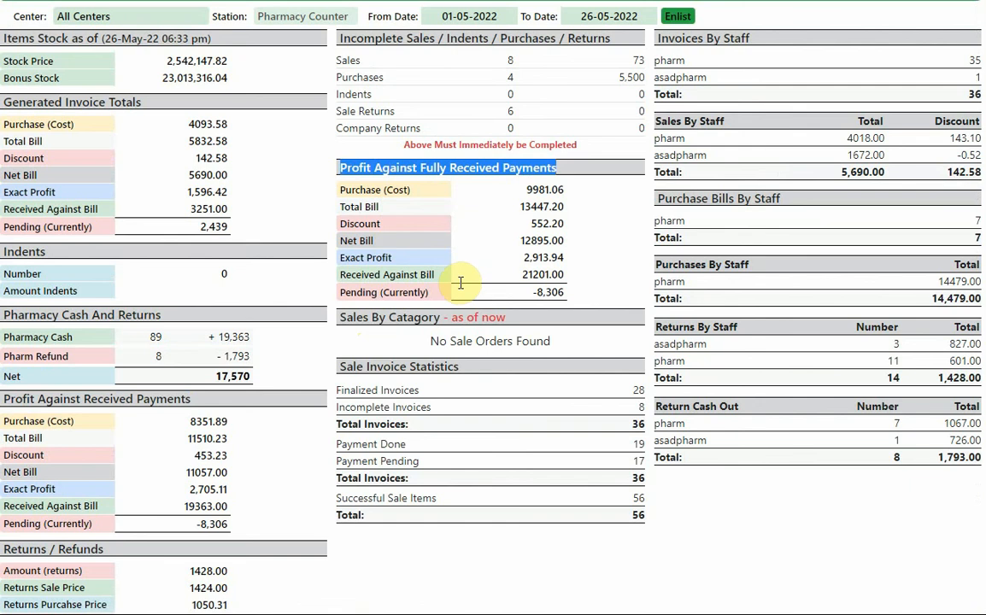
# - Examine the finalized and incomplete invoices under Sale Invoice Statistics
pyautogui.scroll(-3, 460, 282)
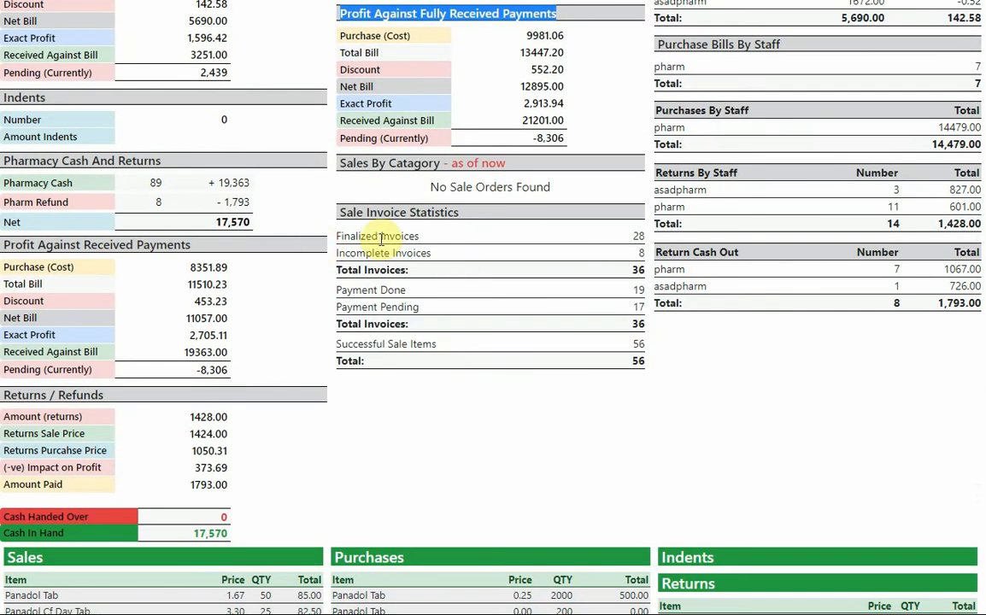
pyautogui.tripleClick(381, 237)
pyautogui.tripleClick(385, 253)
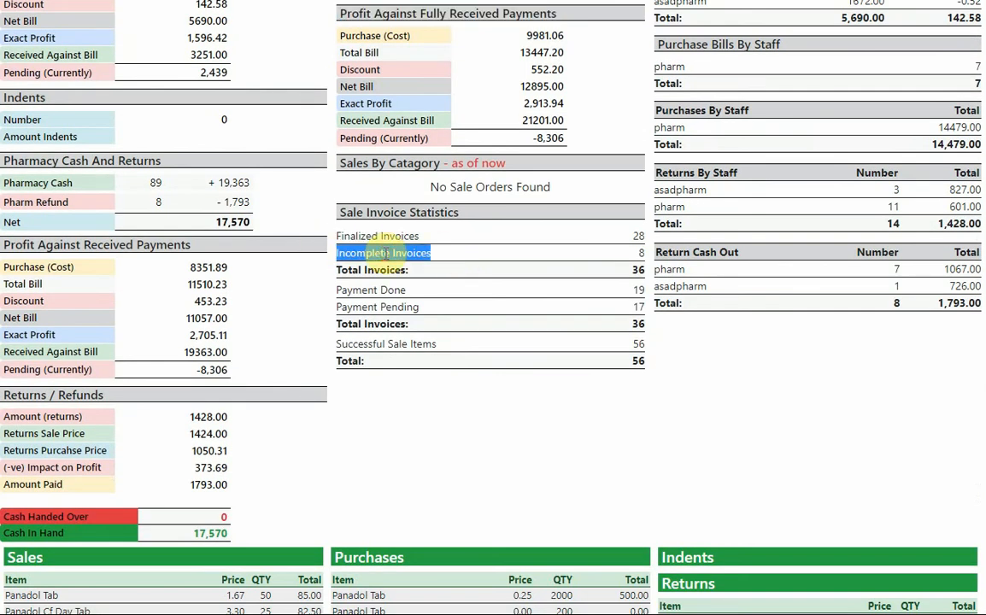
# - Examine the staff-wise invoices, sales, purchase bills and returns, and view the itemised sales, purchases and returns lists
pyautogui.scroll(5, 598, 275)
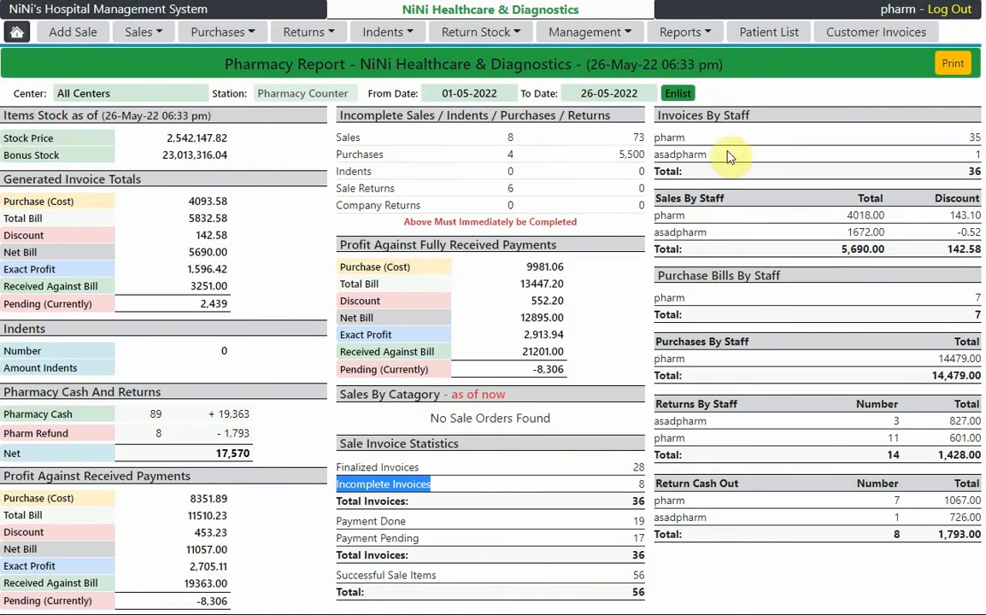
pyautogui.click(673, 154)
pyautogui.doubleClick(675, 154)
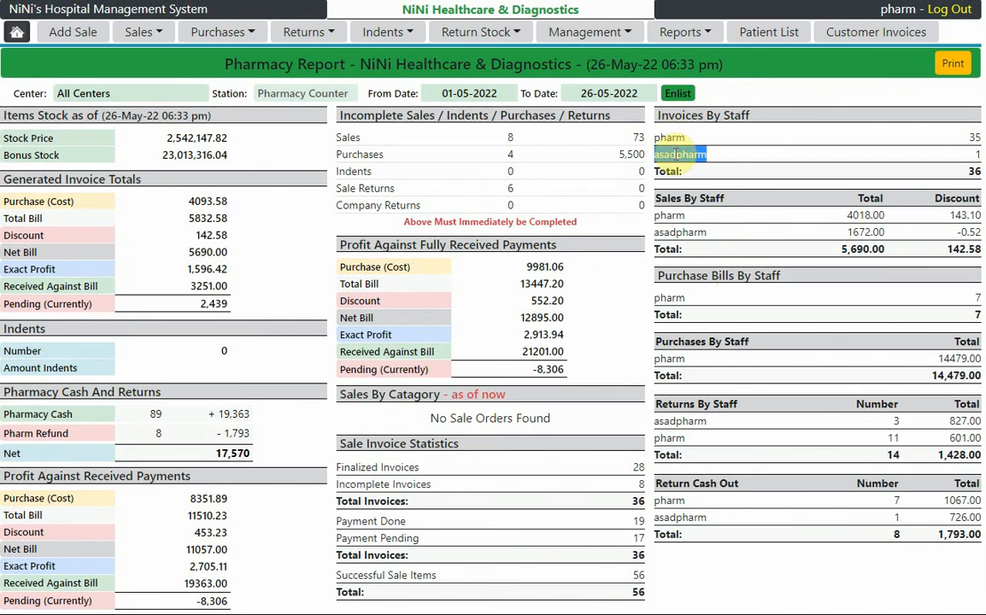
pyautogui.doubleClick(669, 215)
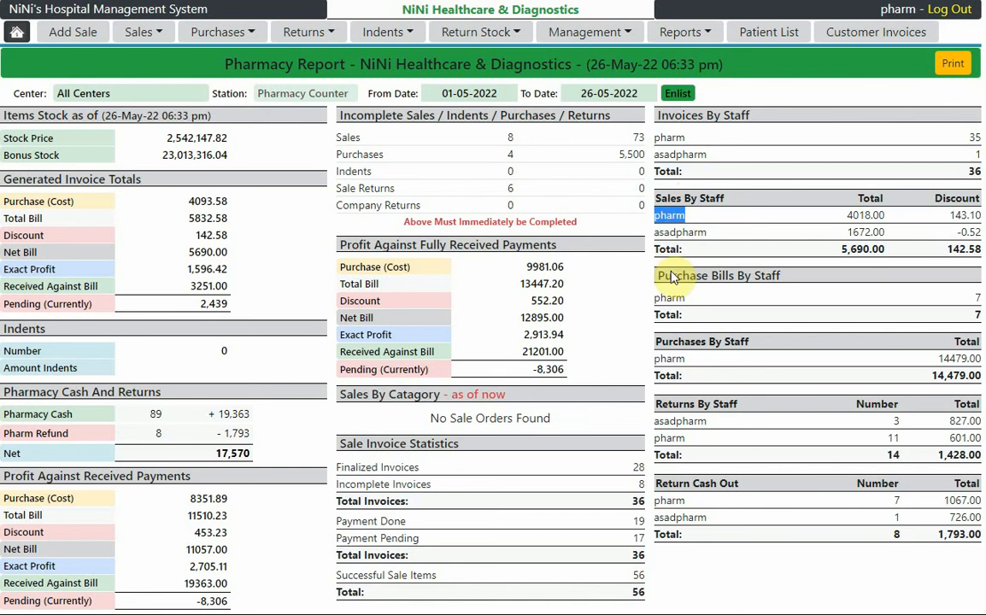
pyautogui.doubleClick(669, 298)
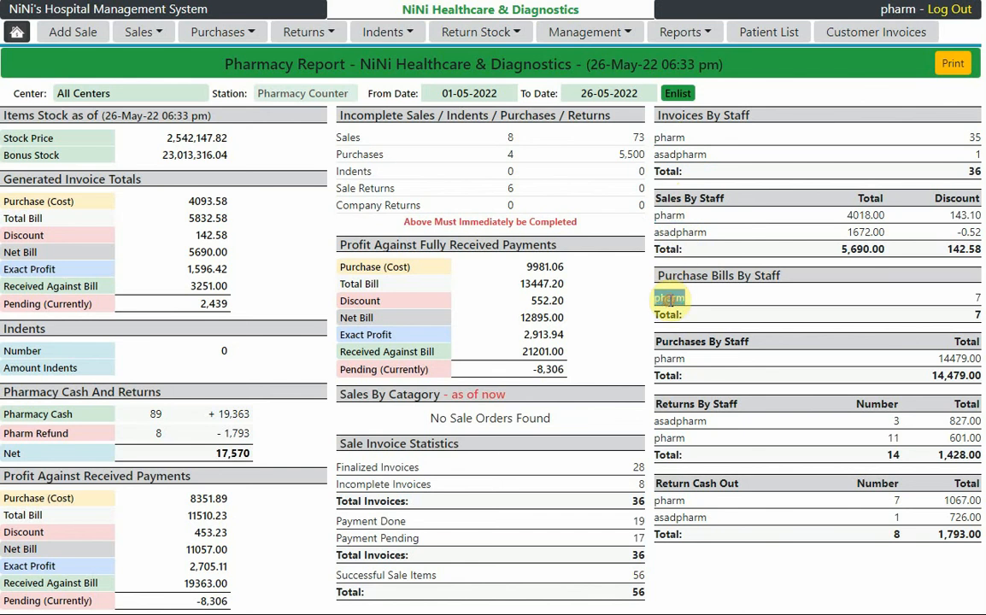
pyautogui.tripleClick(702, 403)
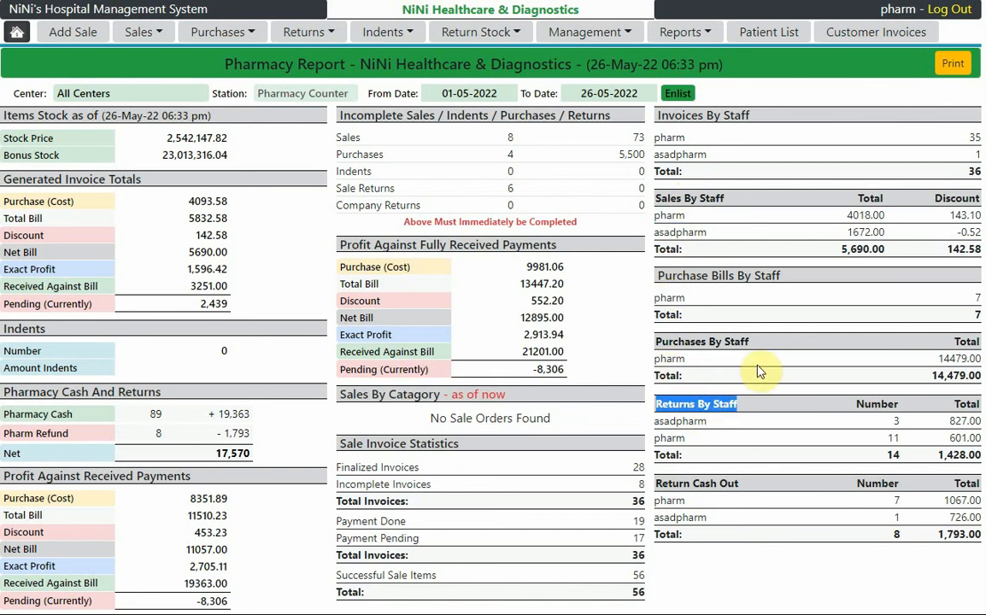
pyautogui.scroll(-7, 701, 367)
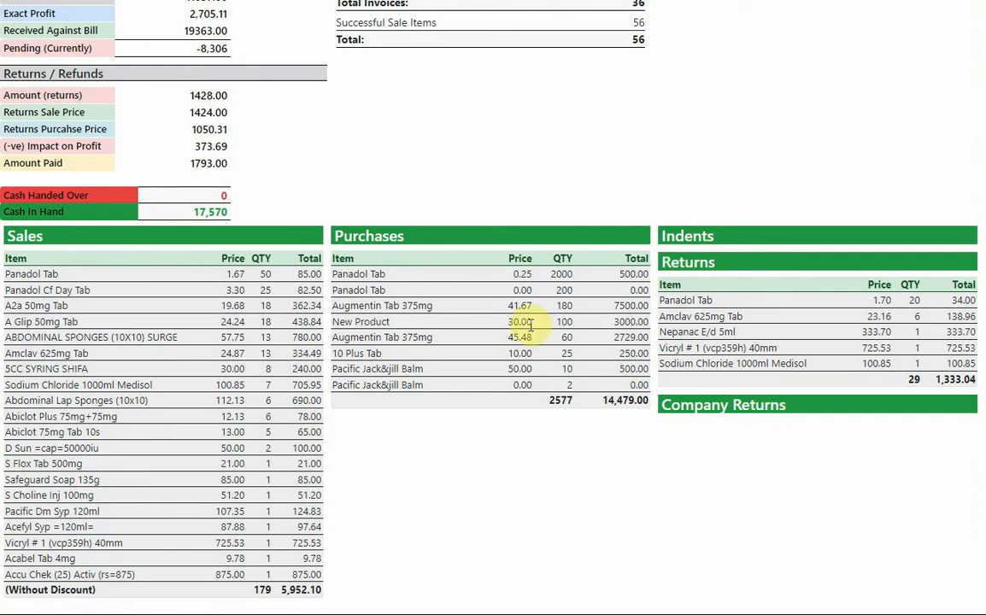
pyautogui.scroll(7, 530, 324)
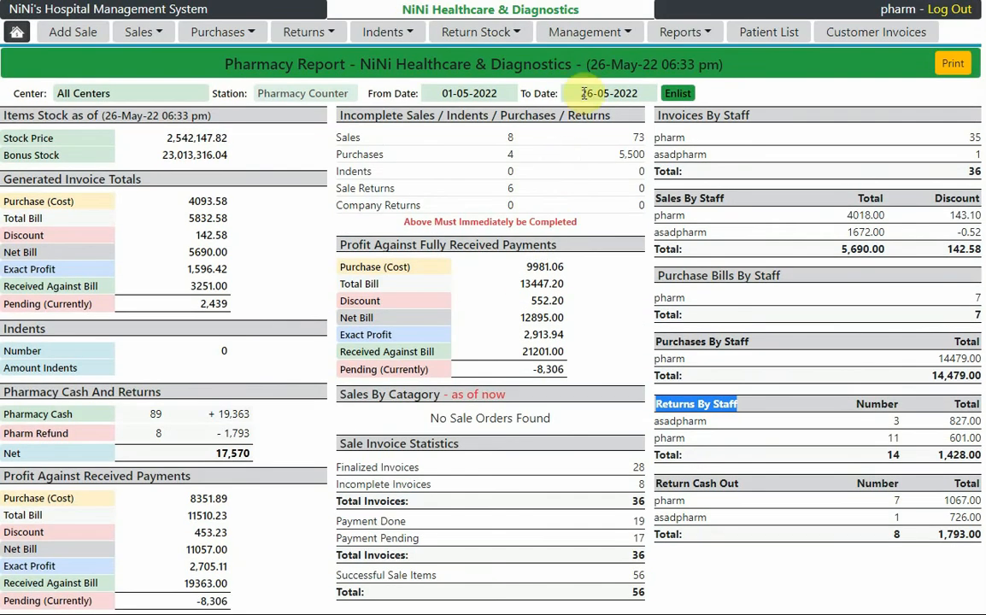
# - Open the Summary Report and list the Day Wise Reports for January 2022
pyautogui.click(681, 34)
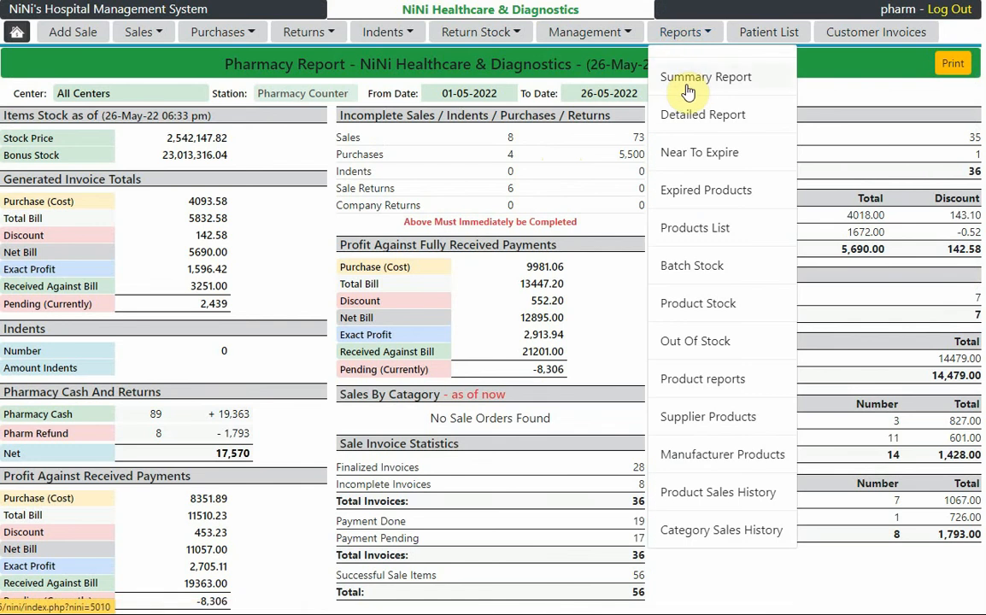
pyautogui.click(714, 78)
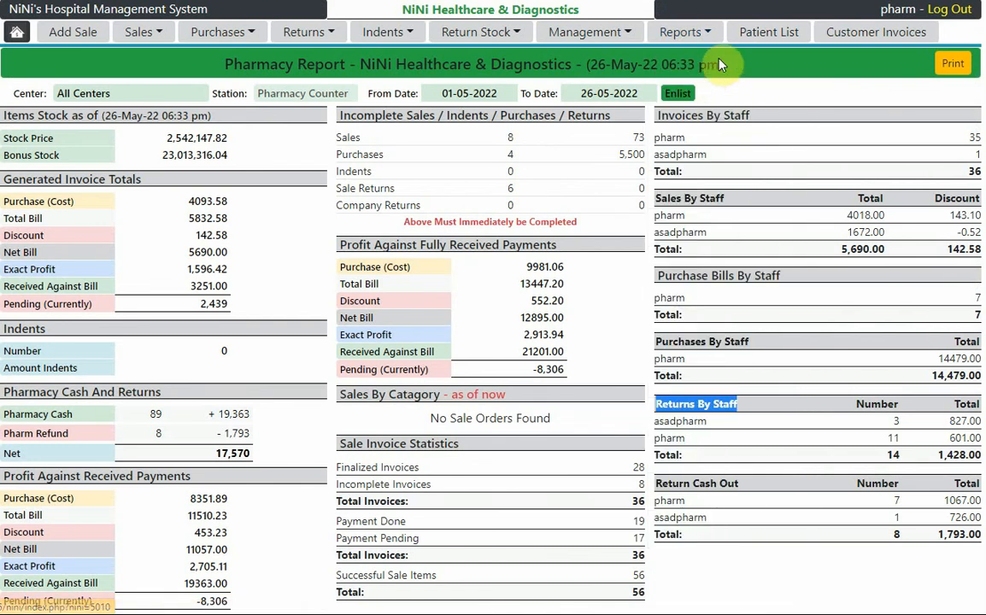
pyautogui.click(150, 65)
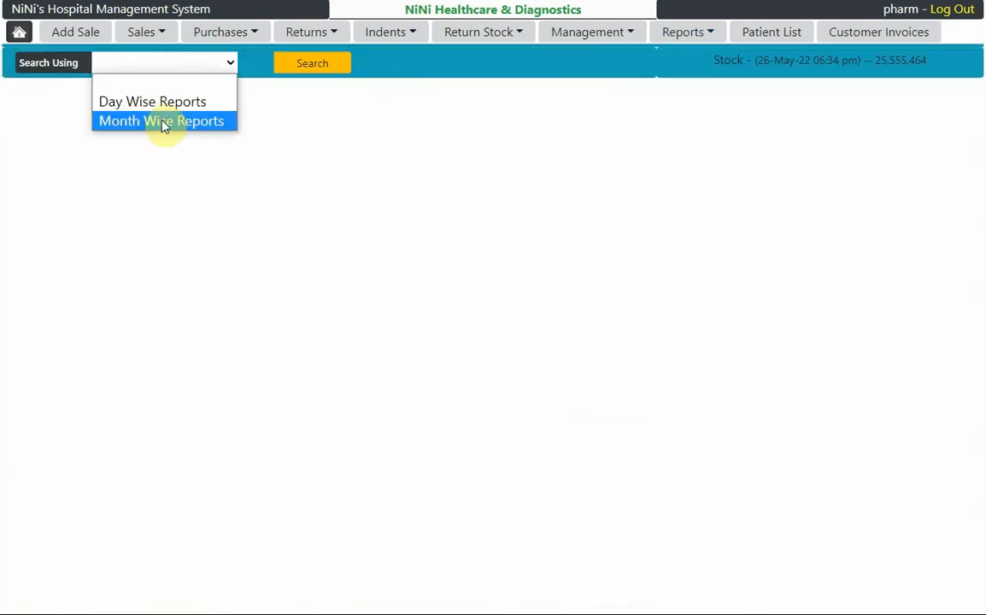
pyautogui.click(175, 103)
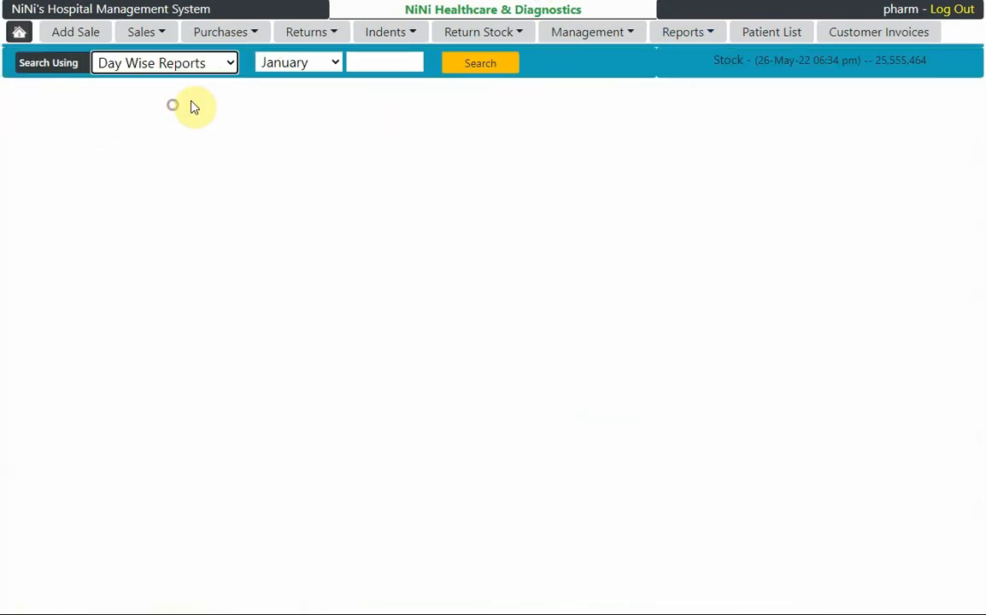
pyautogui.click(334, 64)
pyautogui.click(335, 64)
pyautogui.click(363, 63)
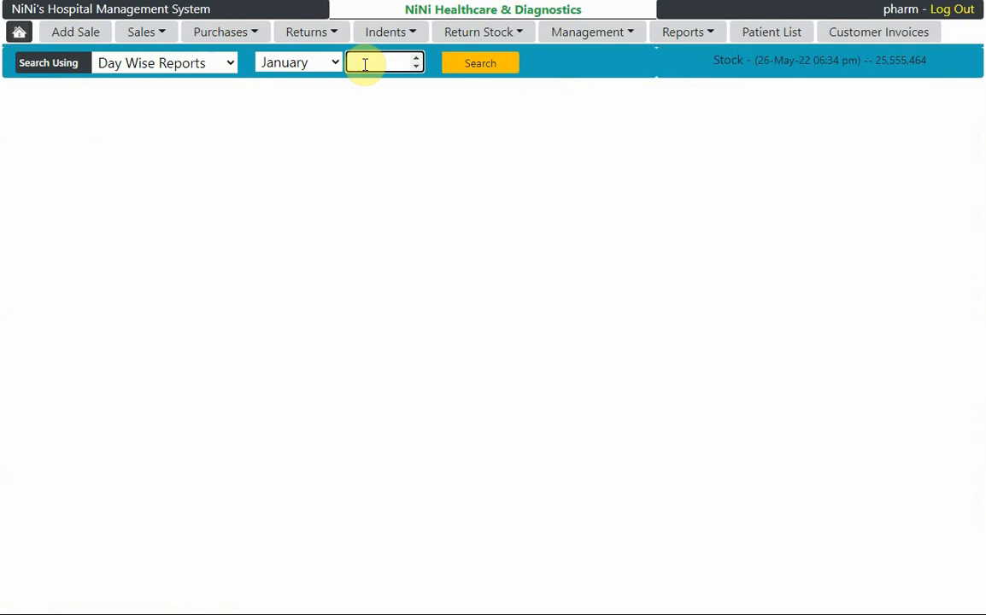
pyautogui.click(478, 65)
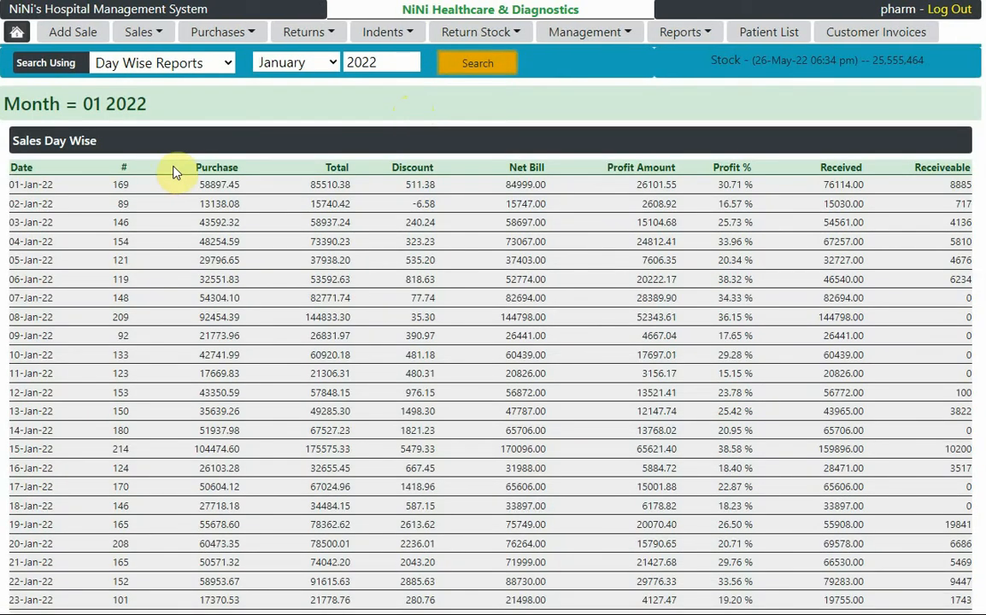
# - Examine the Sales Day Wise columns, from date, purchase and total through profit percentage, received and receivable amounts
pyautogui.doubleClick(31, 185)
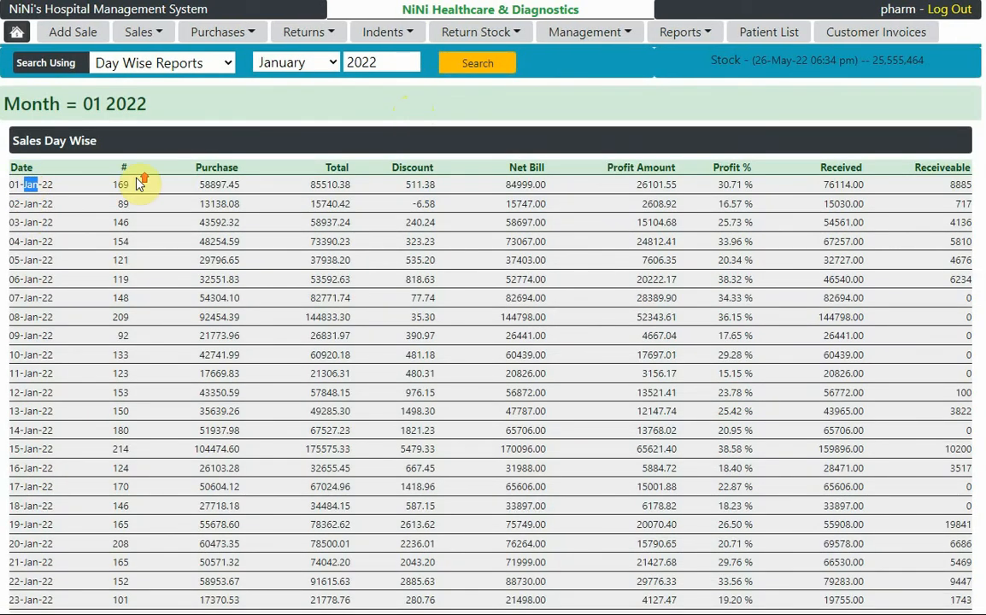
pyautogui.doubleClick(218, 168)
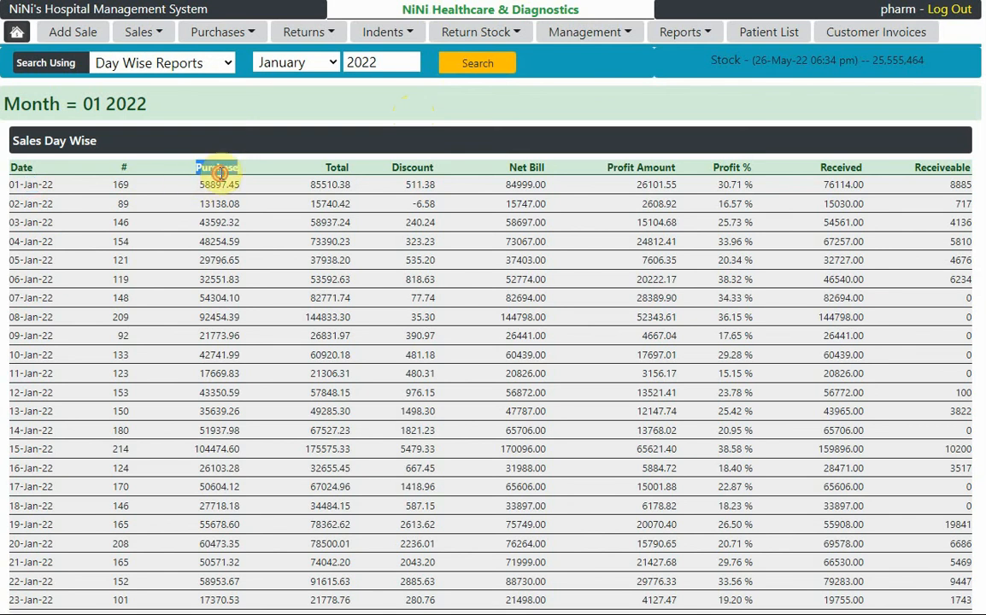
pyautogui.doubleClick(340, 168)
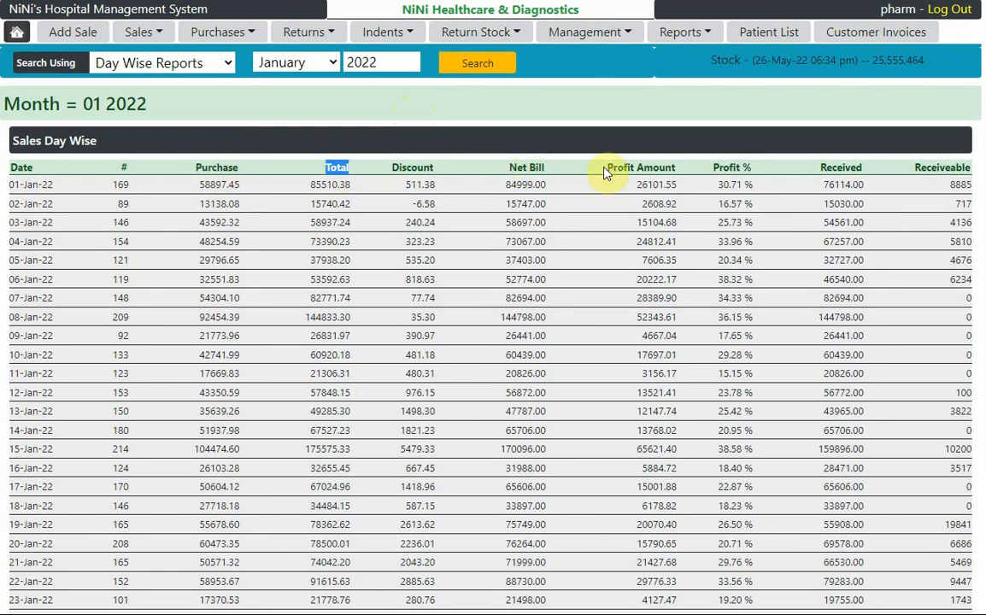
pyautogui.doubleClick(725, 168)
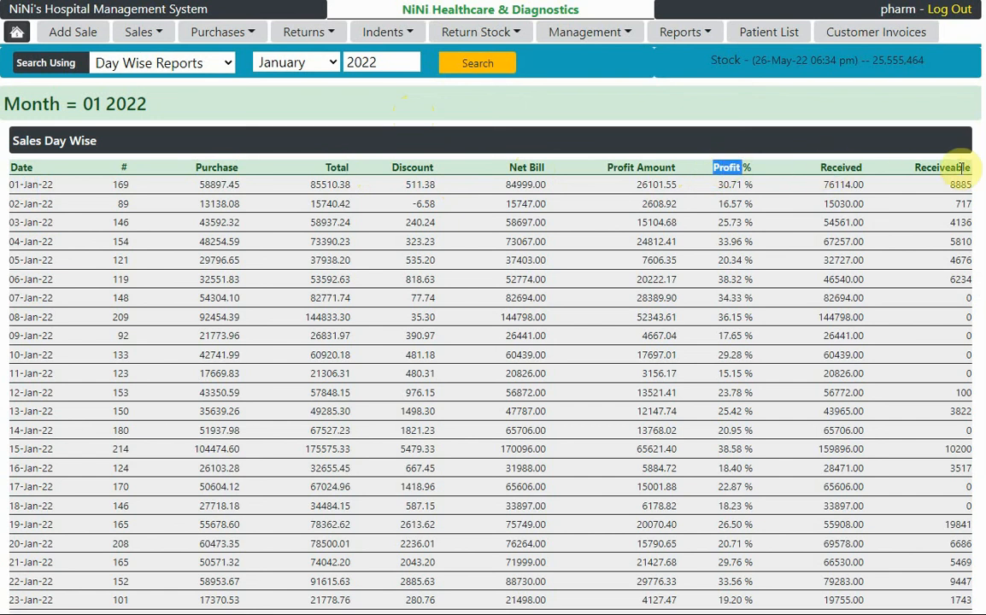
pyautogui.doubleClick(840, 168)
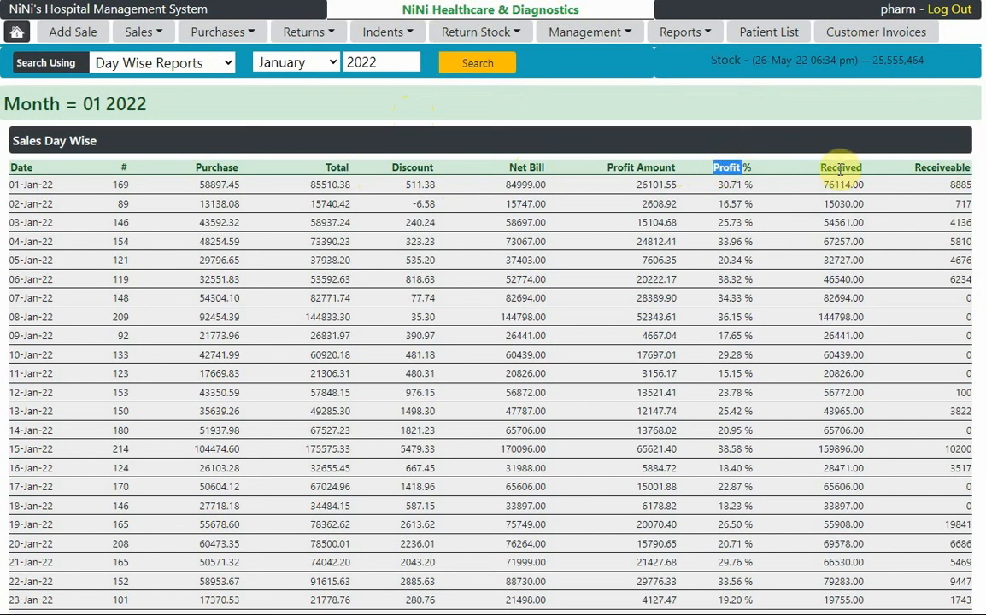
pyautogui.doubleClick(948, 168)
# - Look through the remaining day-wise sections for cash receiving, returns and refunds, purchases, return orders, return payments and indents
pyautogui.scroll(-2, 964, 171)
pyautogui.scroll(-3, 966, 162)
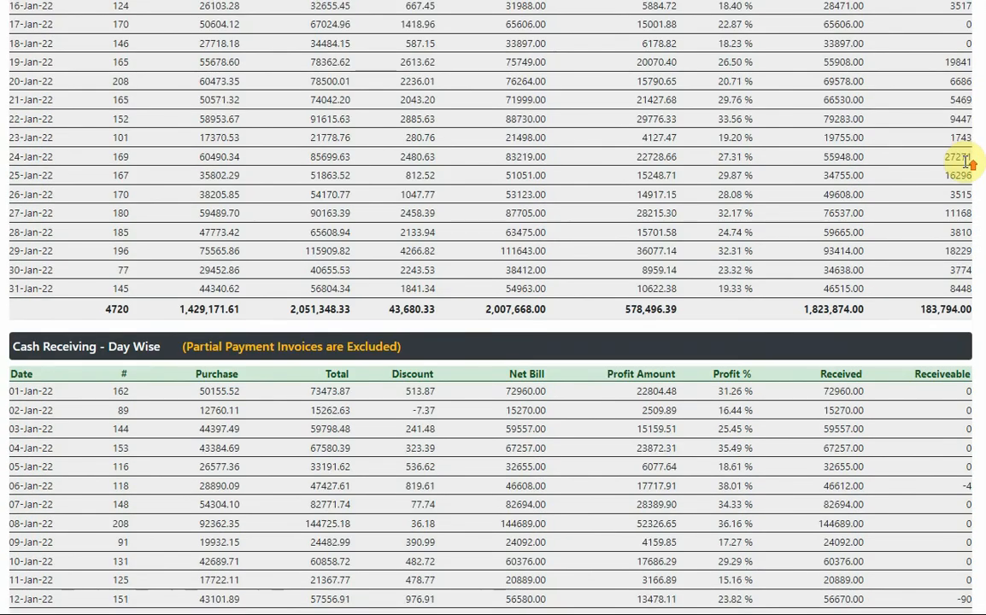
pyautogui.scroll(-3, 965, 161)
pyautogui.scroll(-1, 966, 167)
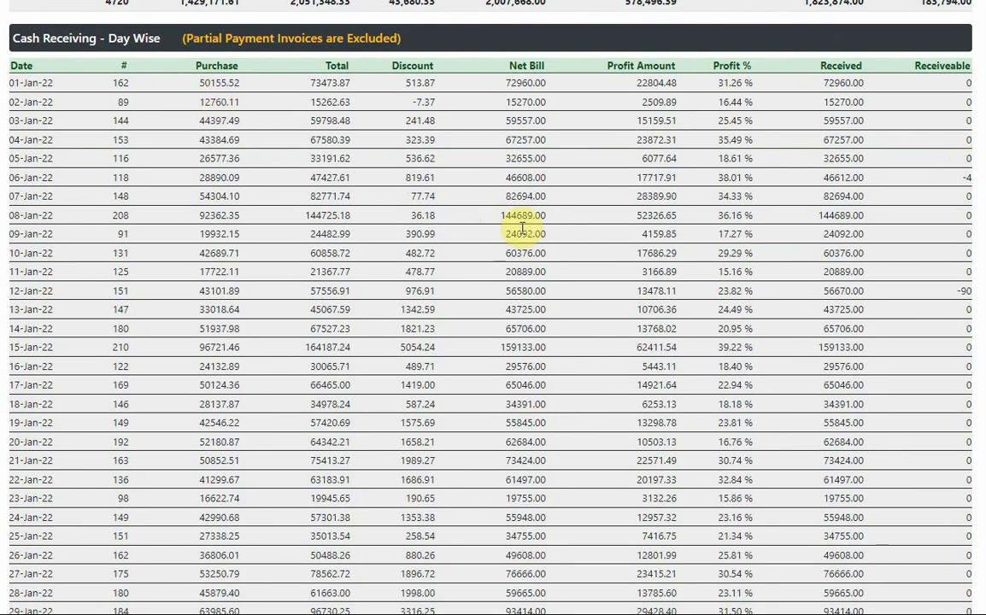
pyautogui.scroll(-4, 522, 229)
pyautogui.scroll(-4, 522, 229)
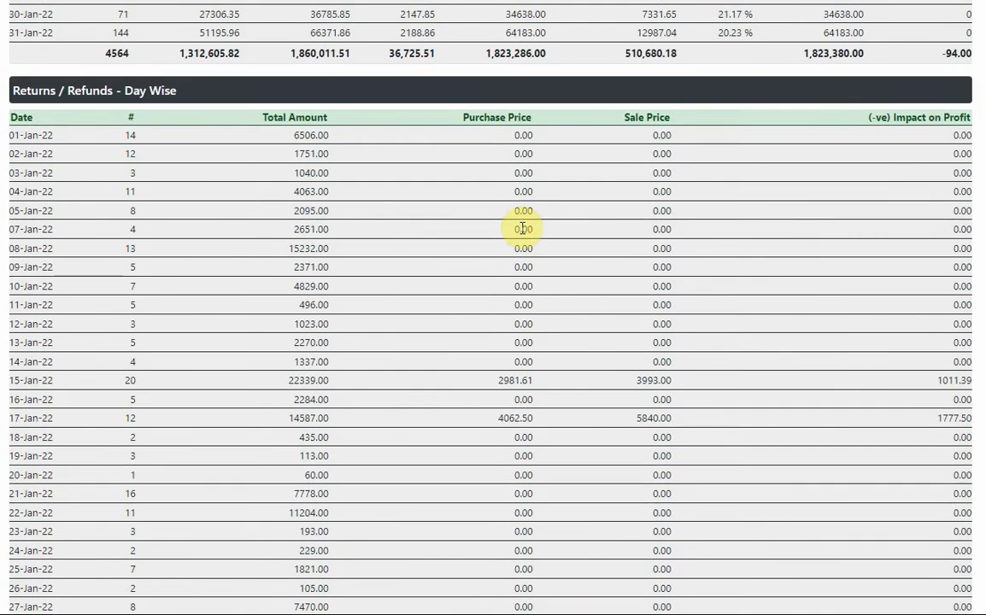
pyautogui.scroll(-12, 522, 229)
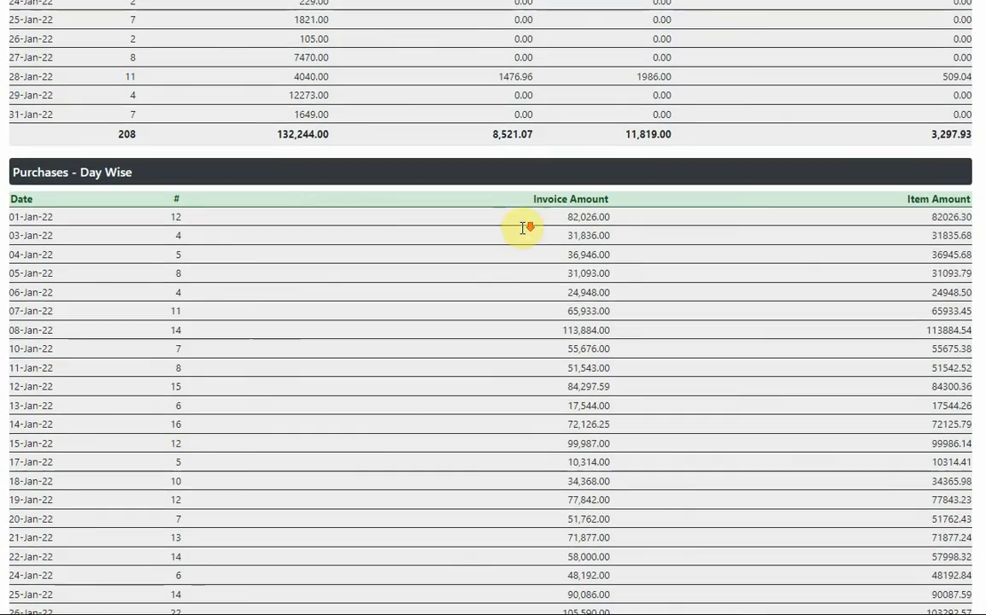
pyautogui.scroll(-3, 522, 229)
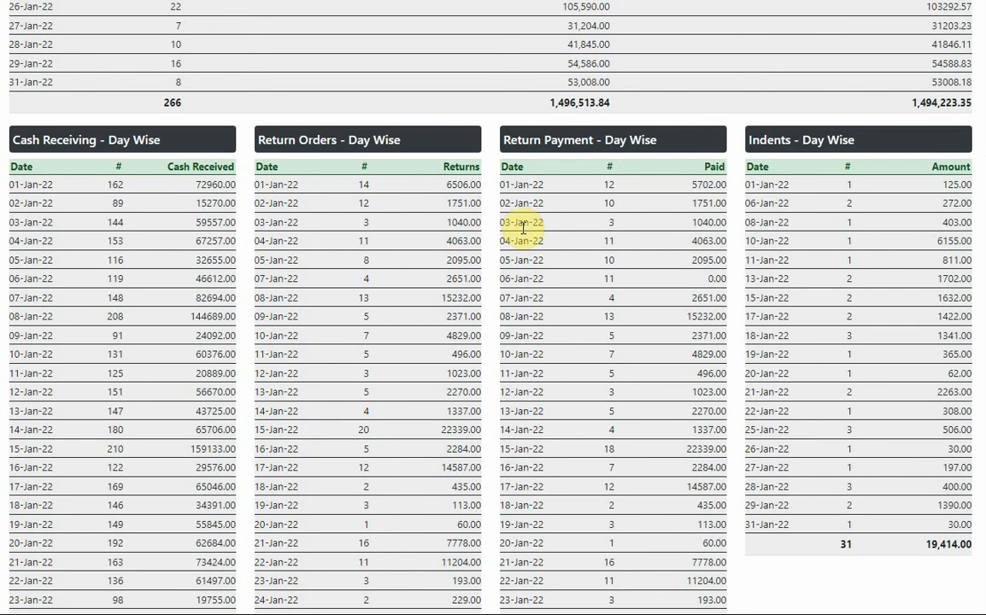
pyautogui.scroll(20, 523, 227)
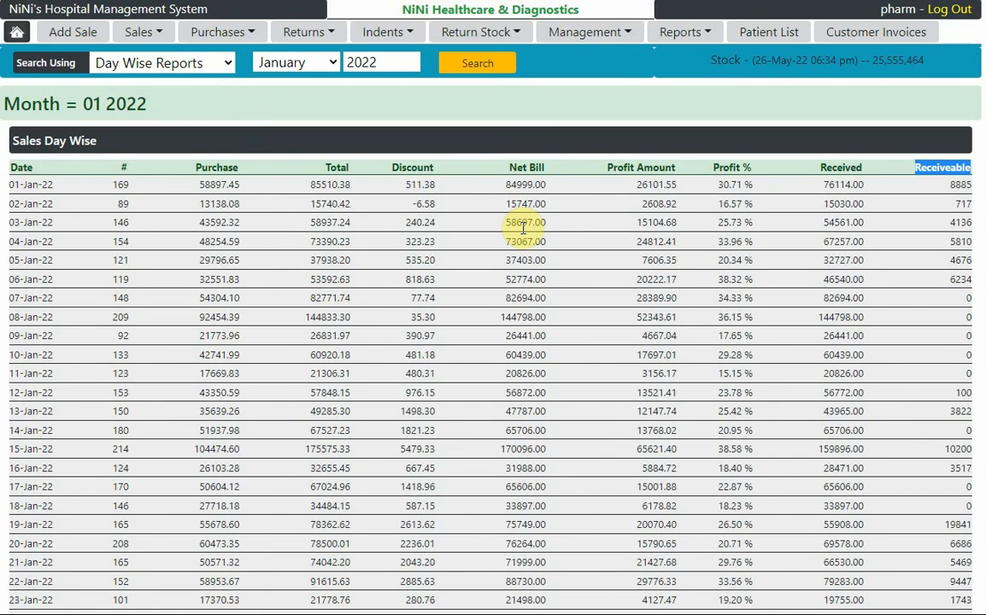
# - List the Month Wise Reports of the summary report for the year 2022
pyautogui.click(161, 64)
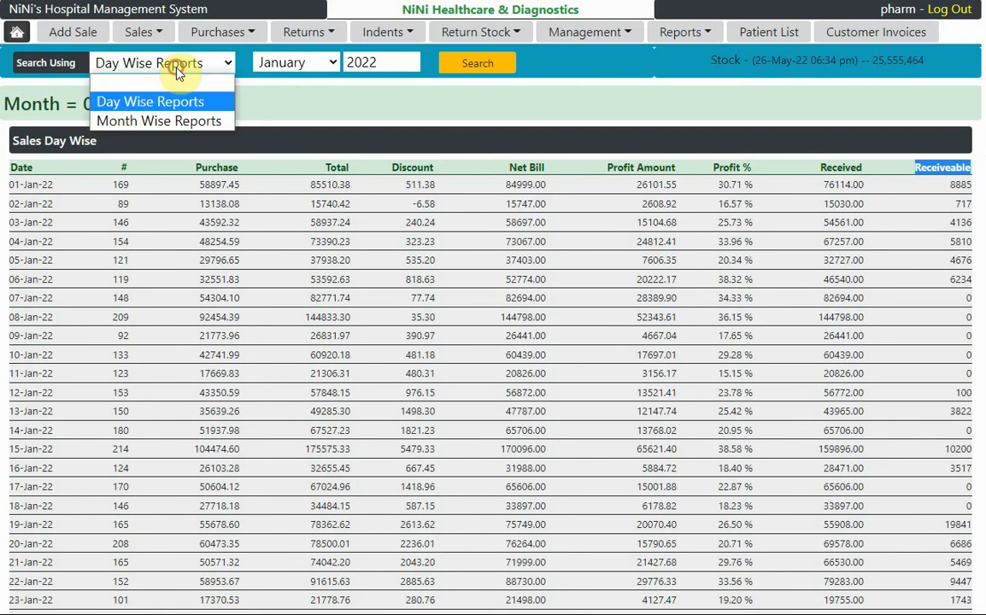
pyautogui.click(189, 125)
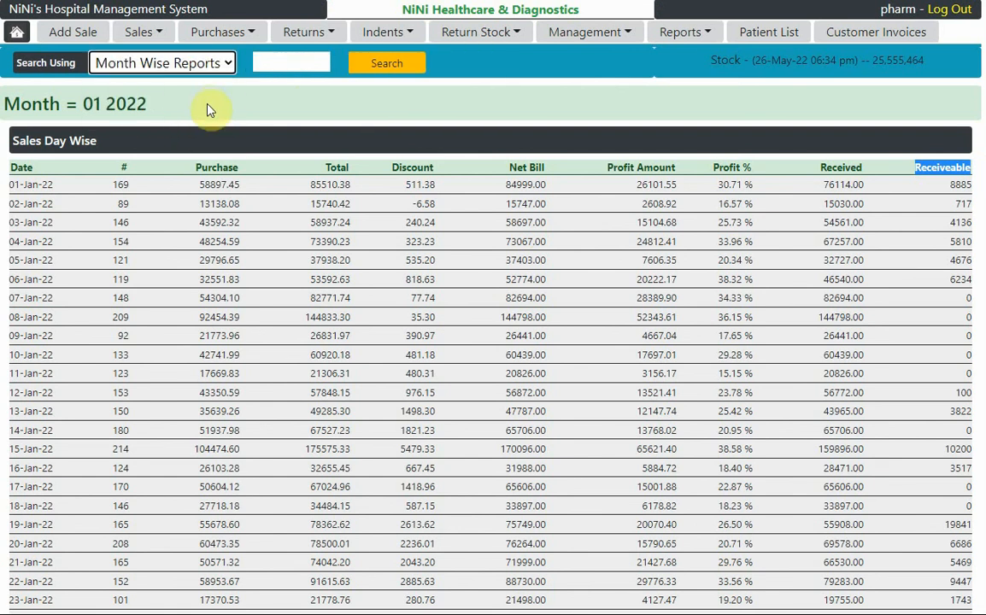
pyautogui.click(274, 63)
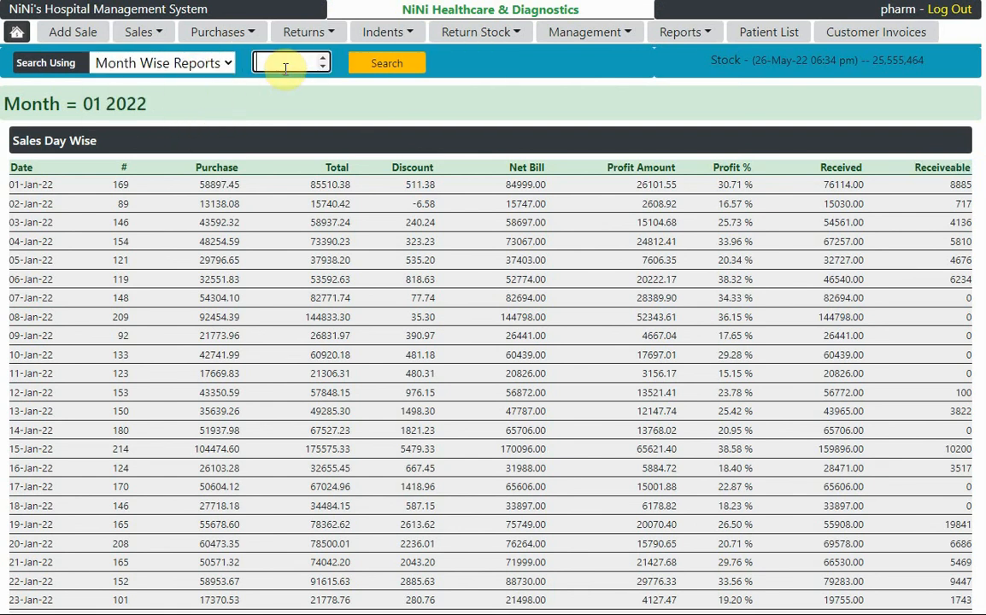
pyautogui.write('2022')
pyautogui.click(388, 63)
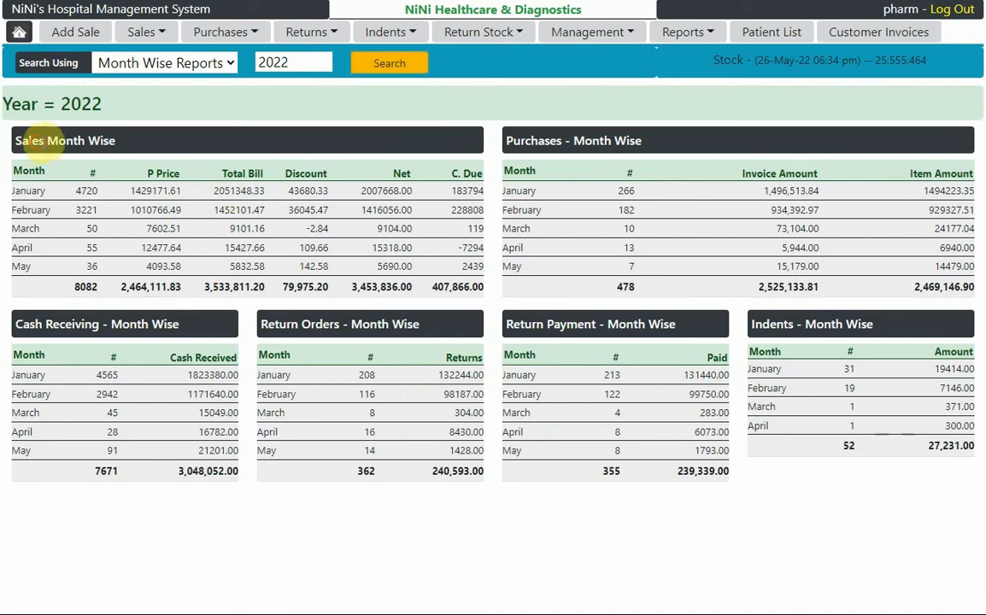
# - Look through the month-wise sections for sales, purchases, cash receiving, return orders, return payments and indents
pyautogui.moveTo(38, 141); pyautogui.dragTo(127, 148)
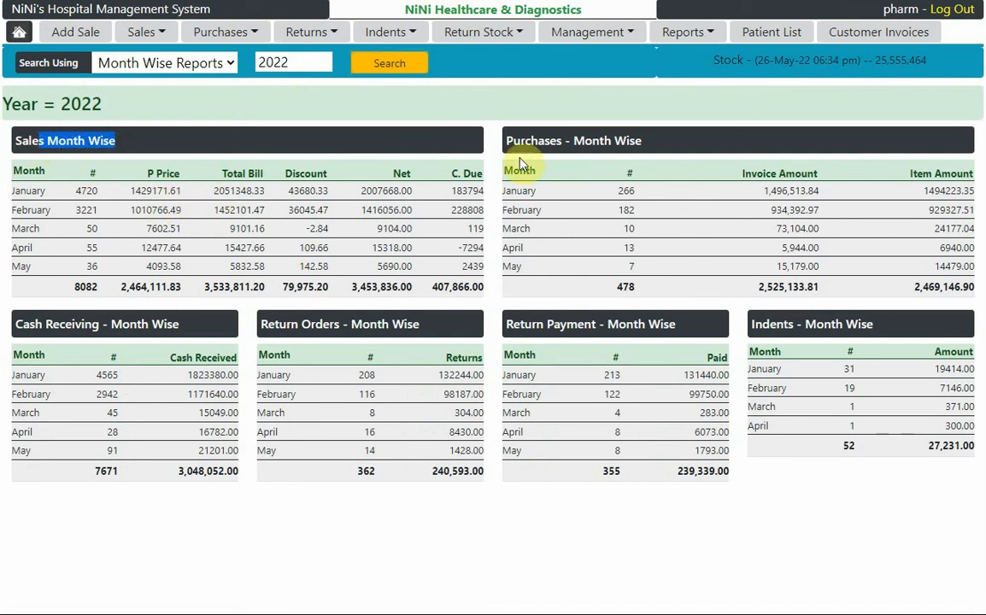
pyautogui.tripleClick(569, 142)
pyautogui.tripleClick(141, 325)
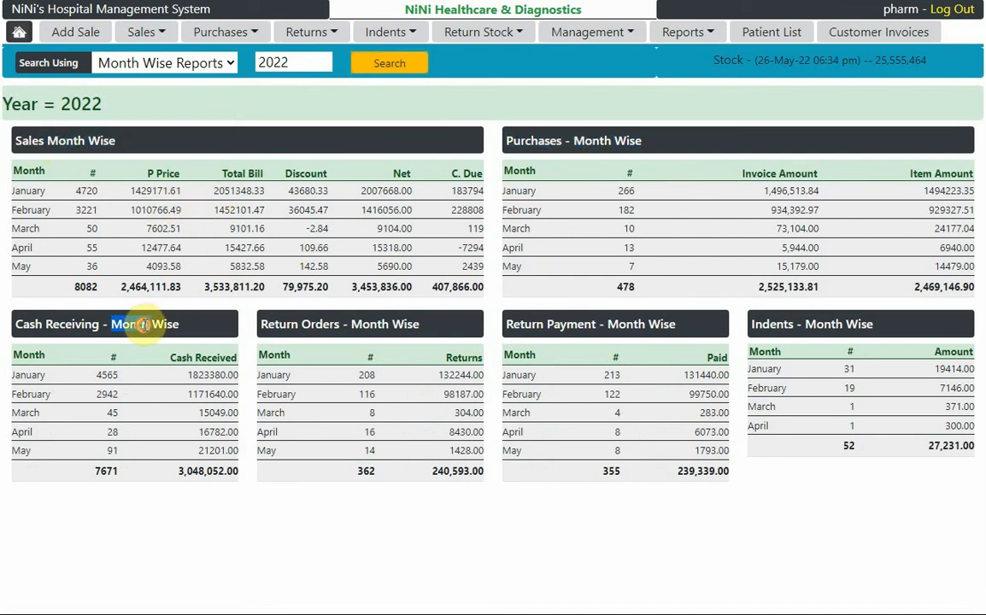
pyautogui.tripleClick(400, 325)
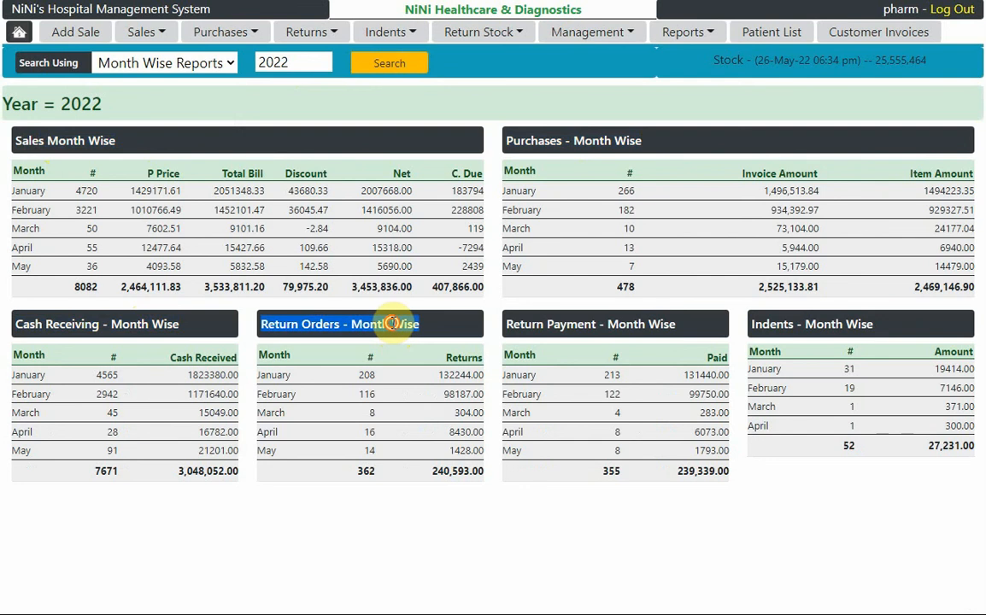
pyautogui.tripleClick(581, 326)
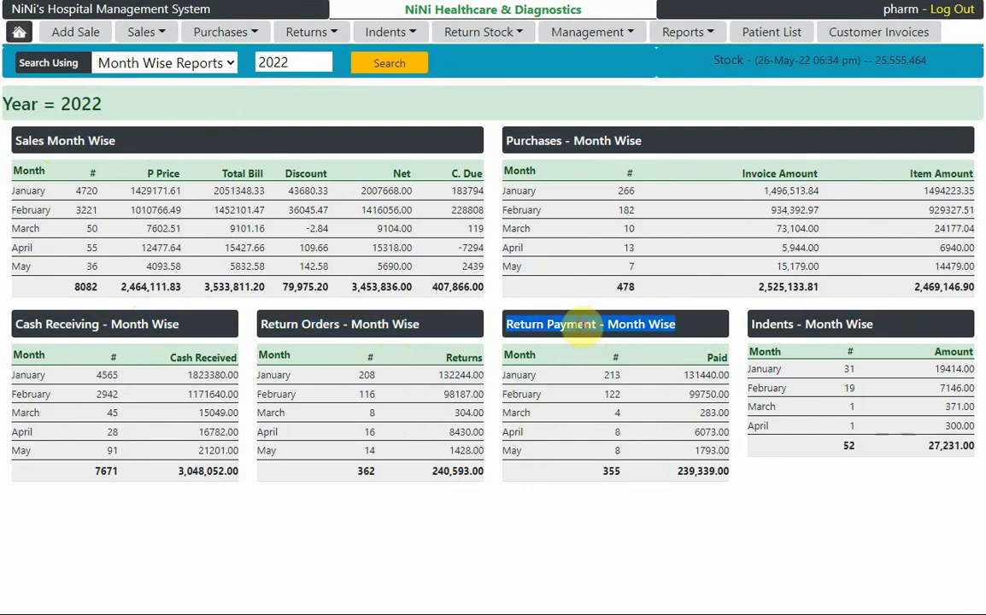
pyautogui.tripleClick(798, 325)
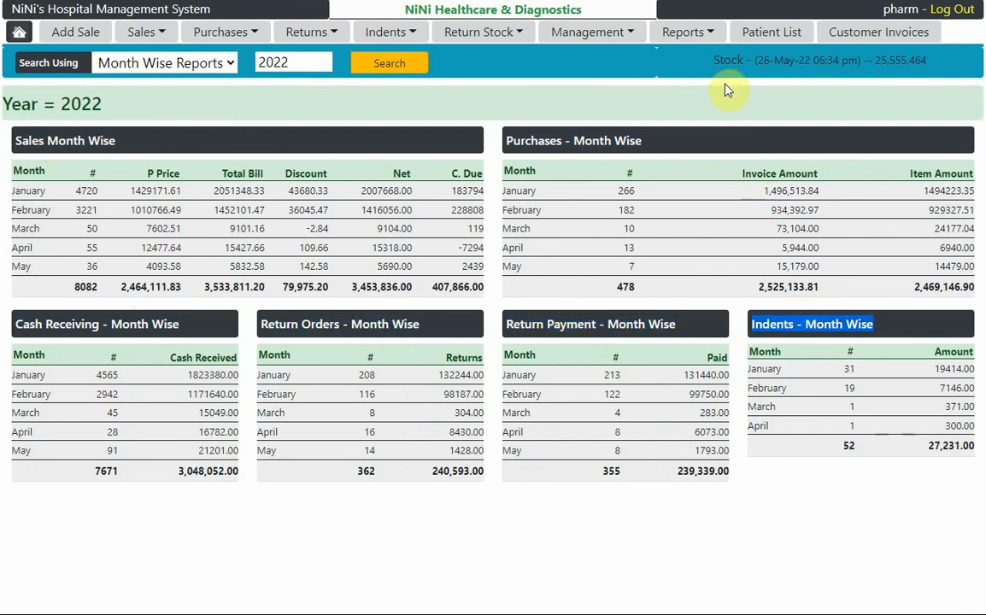
# - Open the Inventory Audit Print form, sort it by manufacturer and point out the blank Manual entry for the first product
pyautogui.click(626, 34)
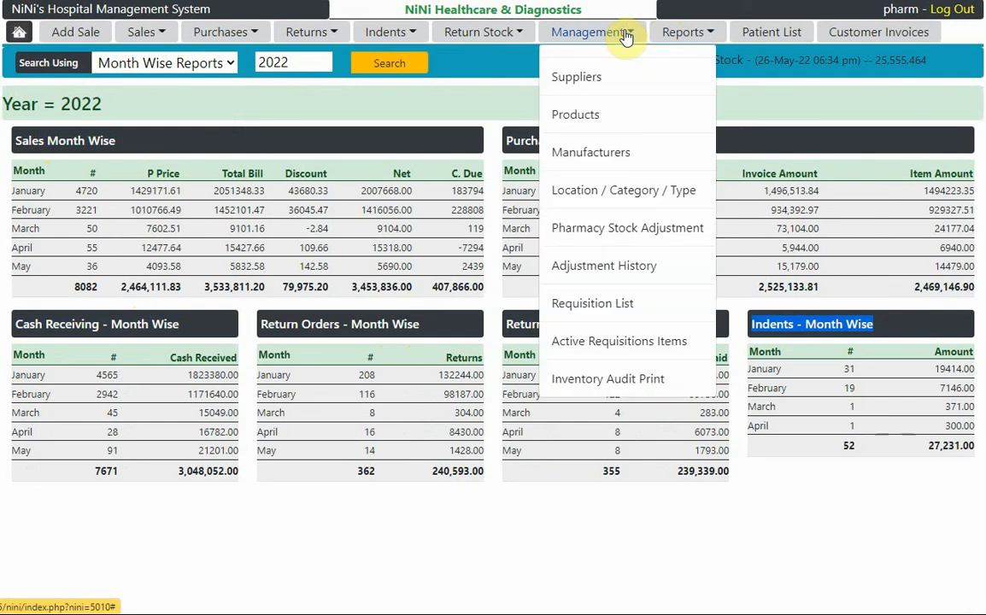
pyautogui.click(651, 383)
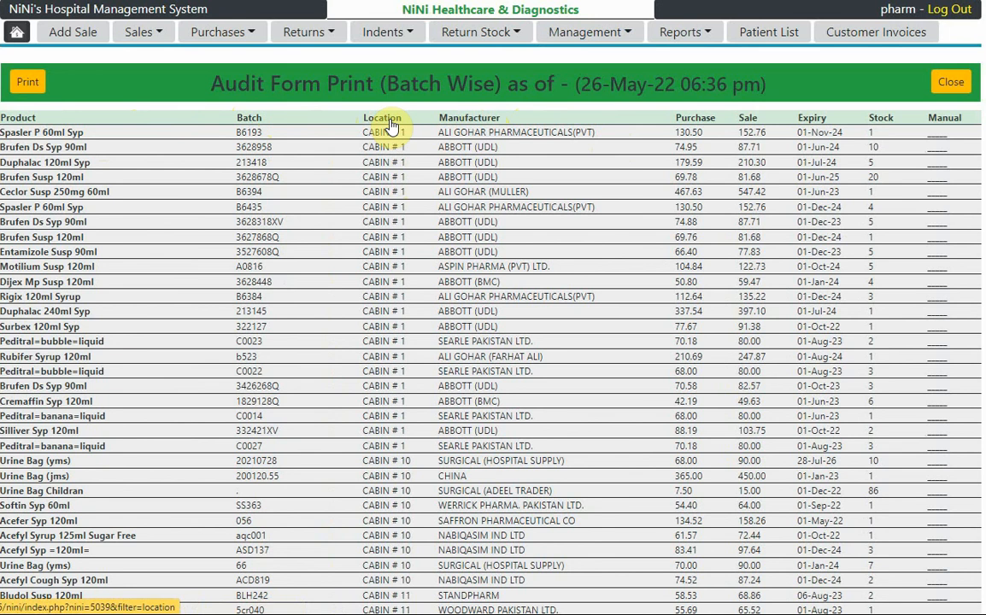
pyautogui.click(453, 119)
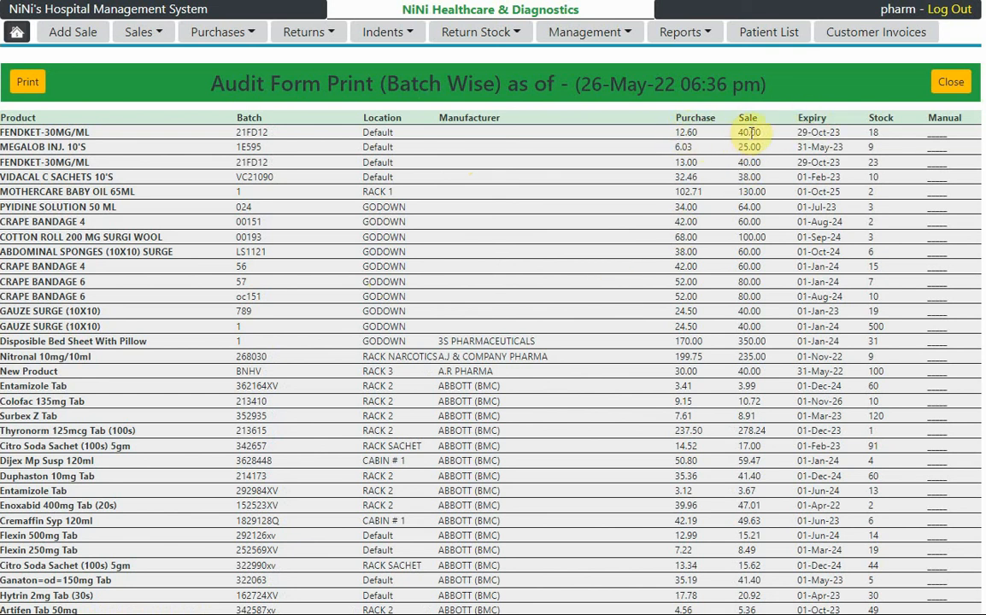
pyautogui.click(912, 139)
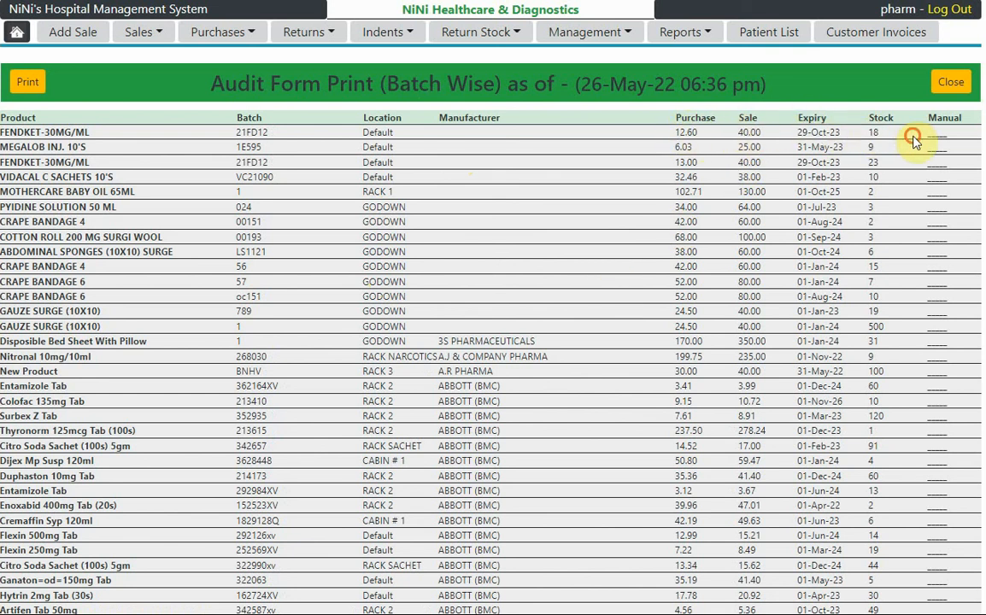
pyautogui.click(934, 133)
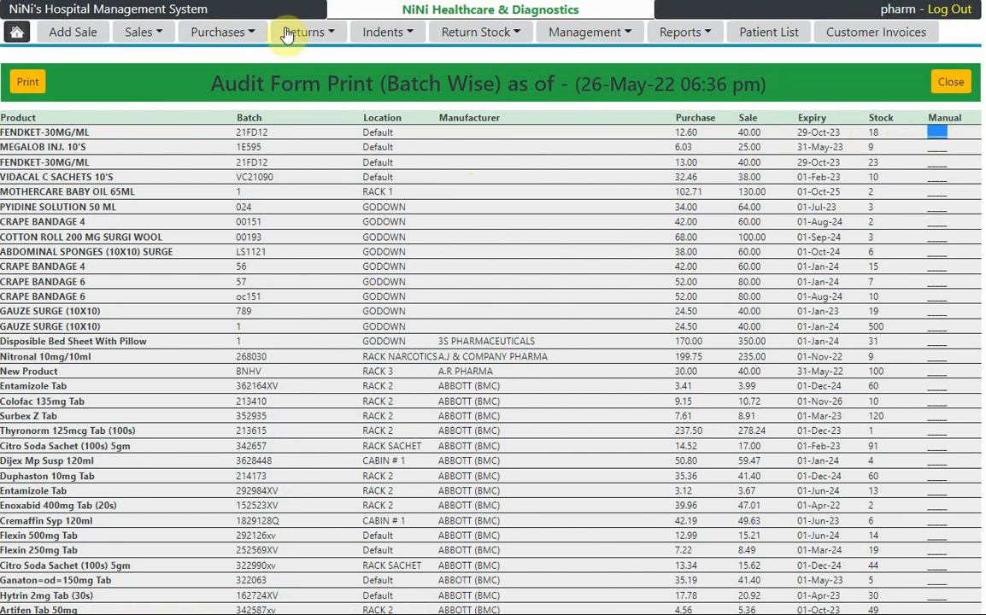
# - Open the print preview of the batch-wise audit form and set its custom scale to 85
pyautogui.click(28, 84)
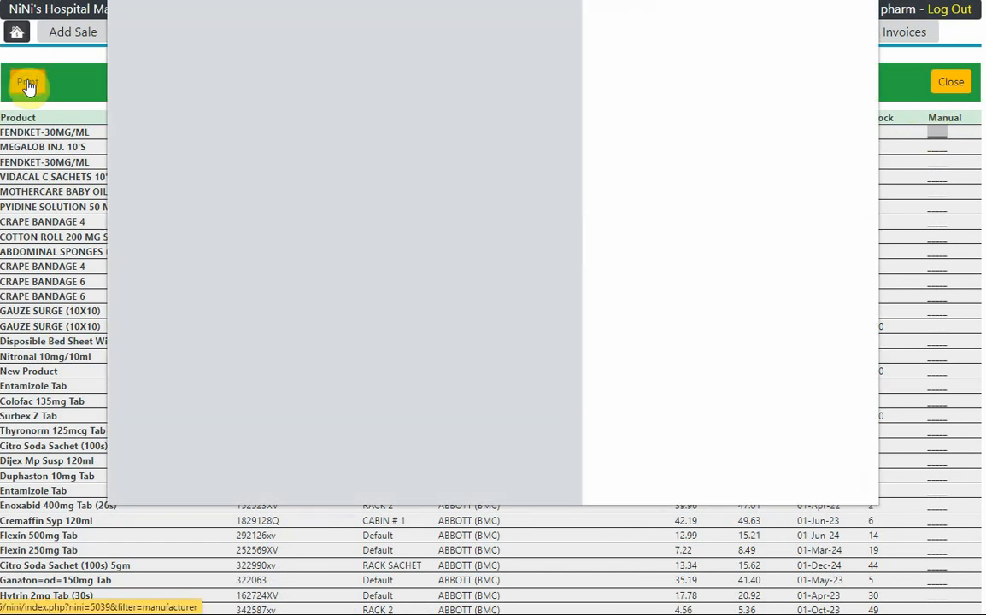
pyautogui.click(669, 257)
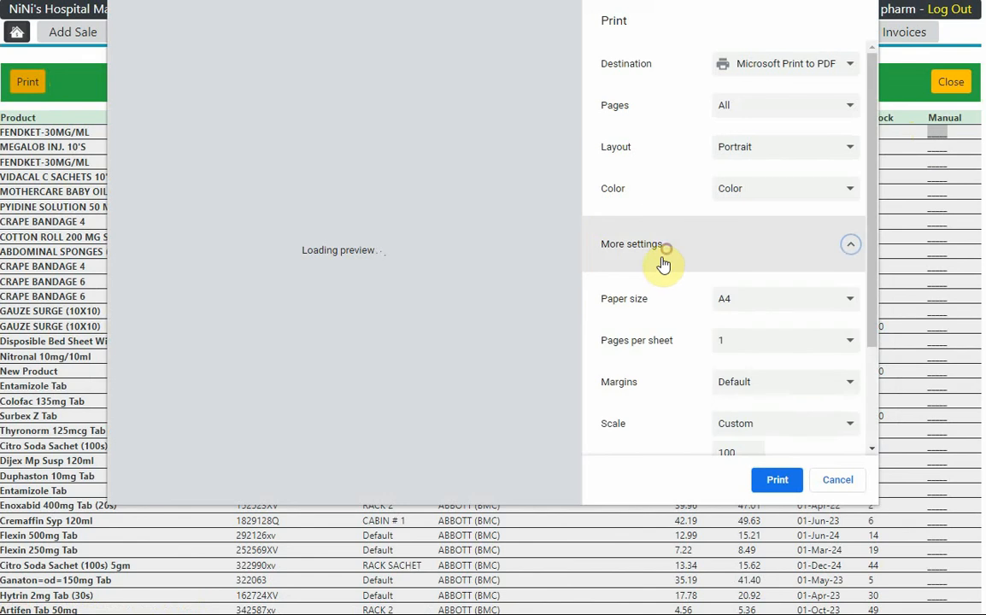
pyautogui.scroll(-2, 695, 278)
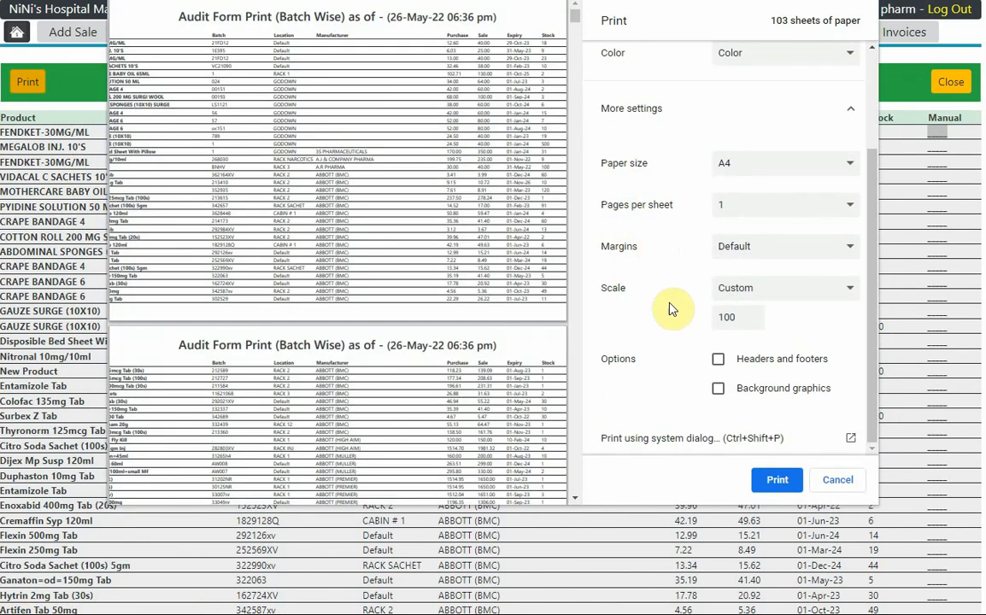
pyautogui.doubleClick(727, 317)
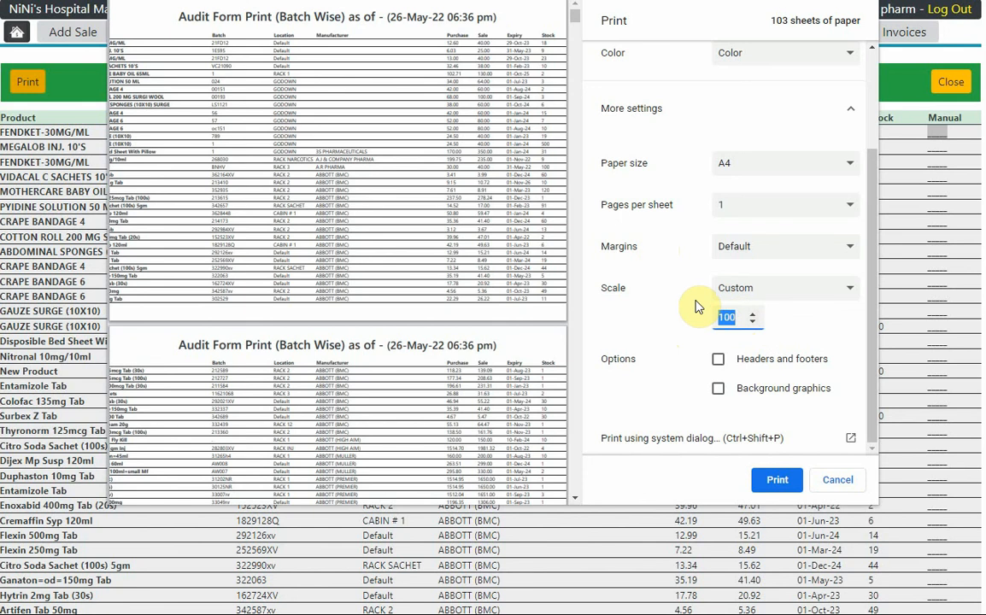
pyautogui.write('85')
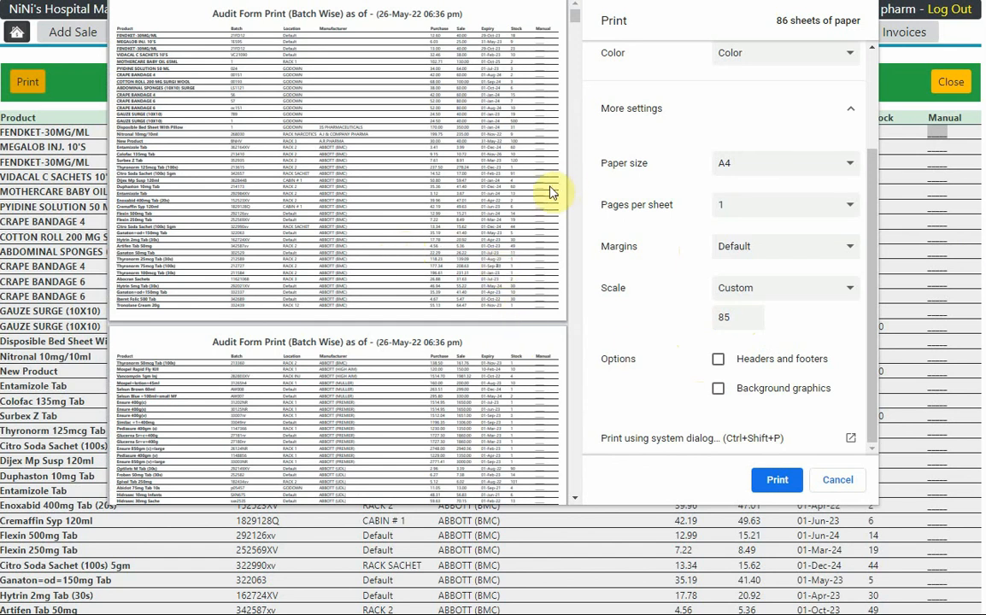
# - Examine the Stock and Manual columns in the audit form's print preview, and cancel printing
pyautogui.scroll(3, 487, 237)
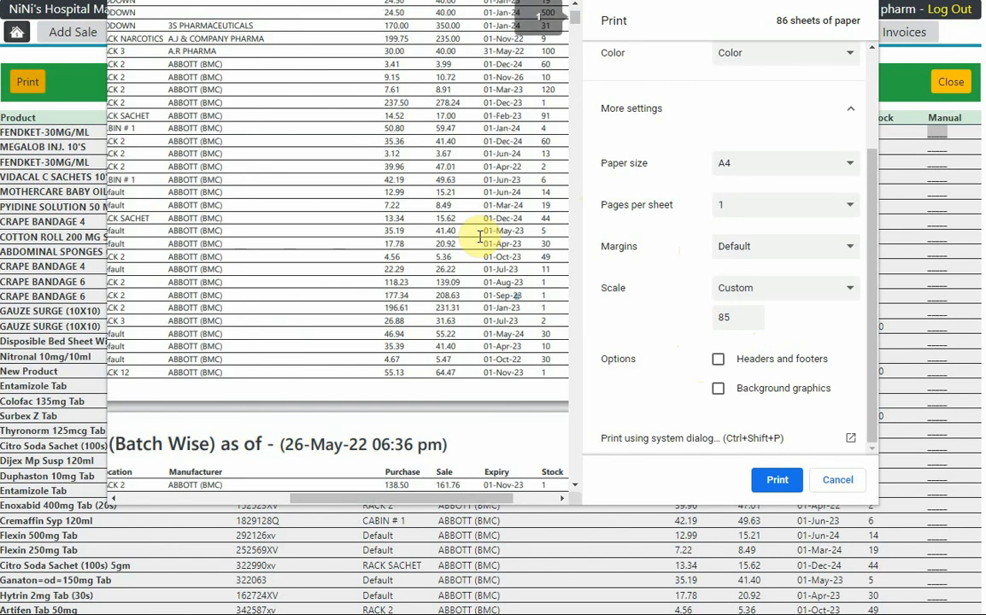
pyautogui.moveTo(481, 205); pyautogui.dragTo(461, 282)
pyautogui.moveTo(423, 502); pyautogui.dragTo(539, 495)
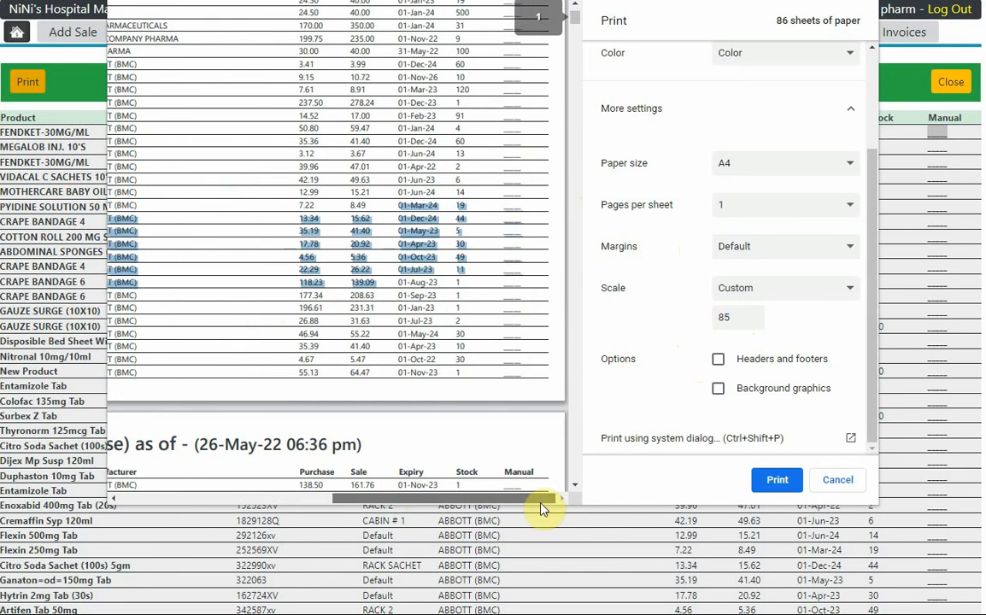
pyautogui.scroll(-5, 536, 459)
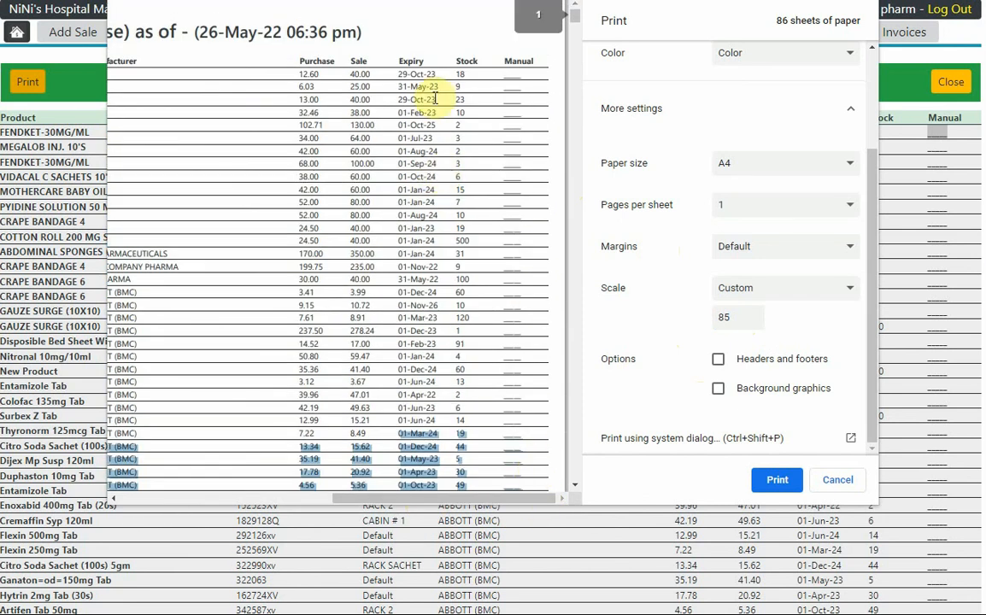
pyautogui.click(492, 308)
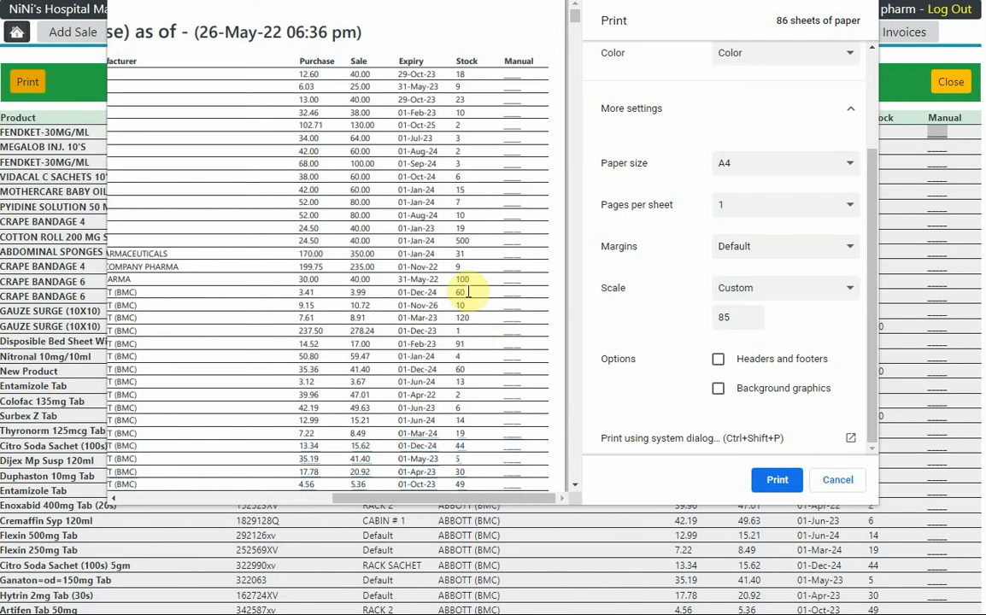
pyautogui.click(841, 483)
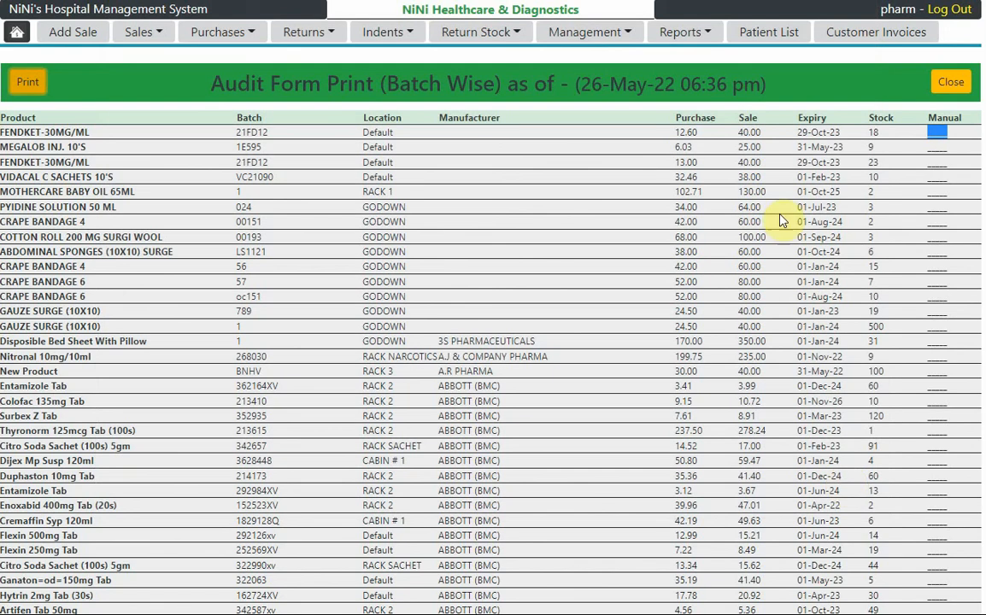